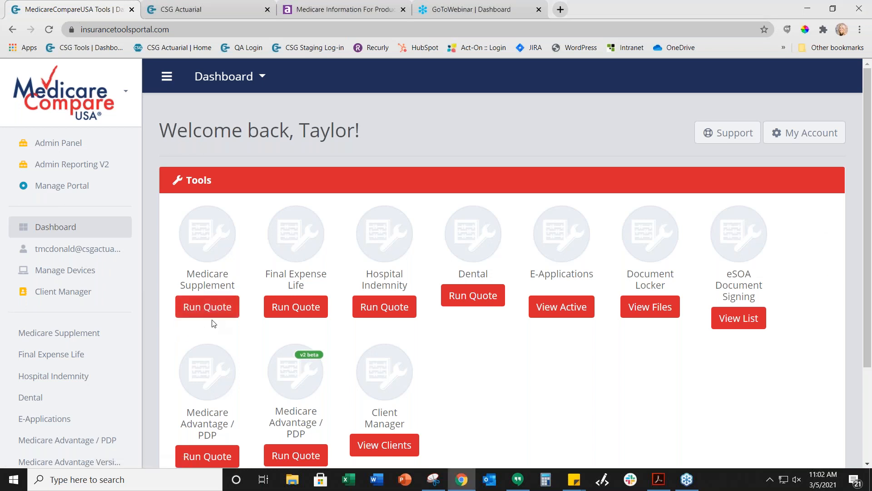
# Start a Medicare Supplement quote with zip code 68135 and set the plan to G
pyautogui.click(207, 307)
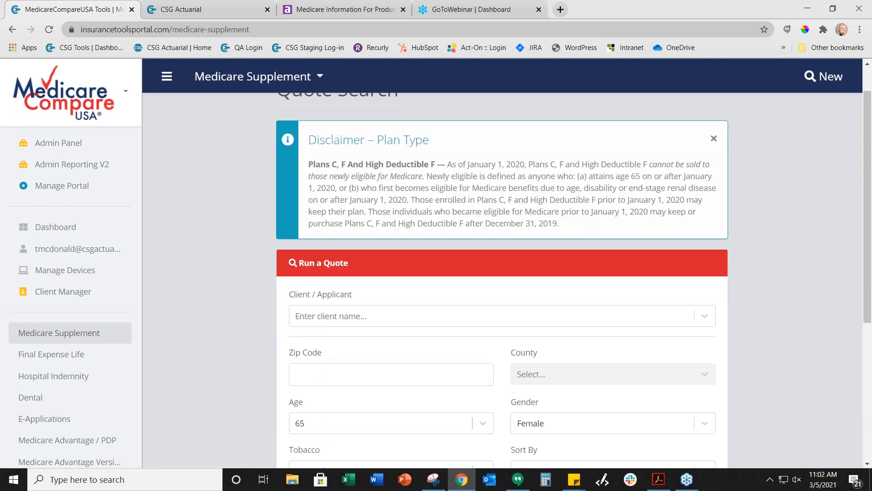
pyautogui.scroll(-3, 557, 214)
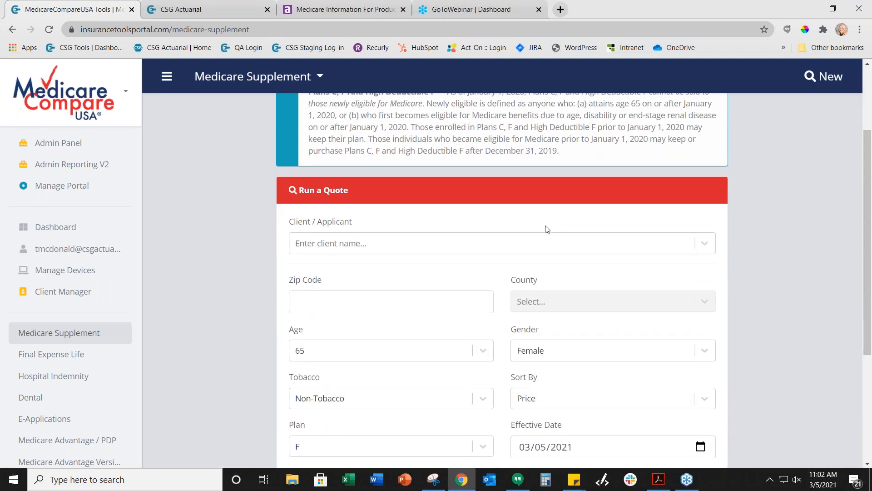
pyautogui.scroll(-1, 548, 227)
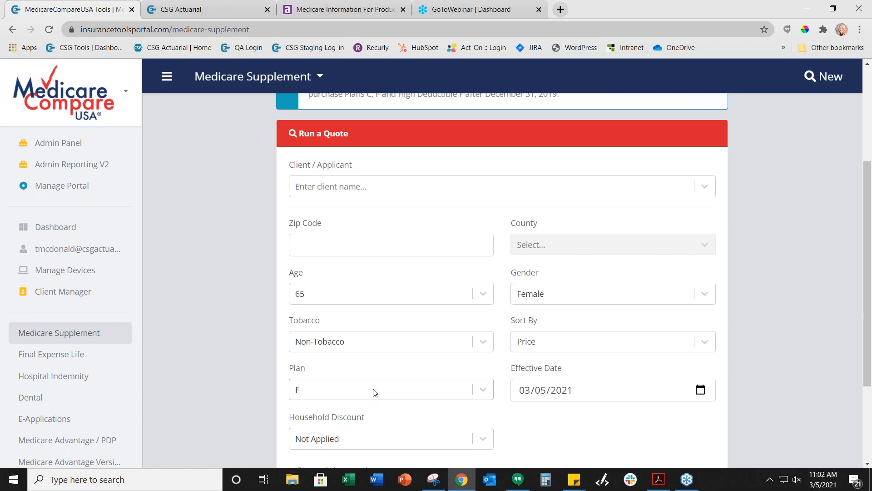
pyautogui.click(321, 240)
pyautogui.write('68135')
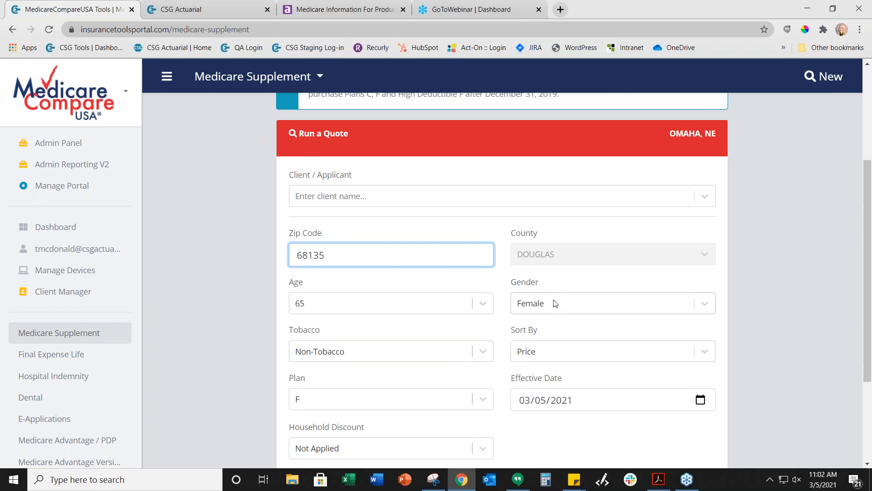
pyautogui.click(414, 400)
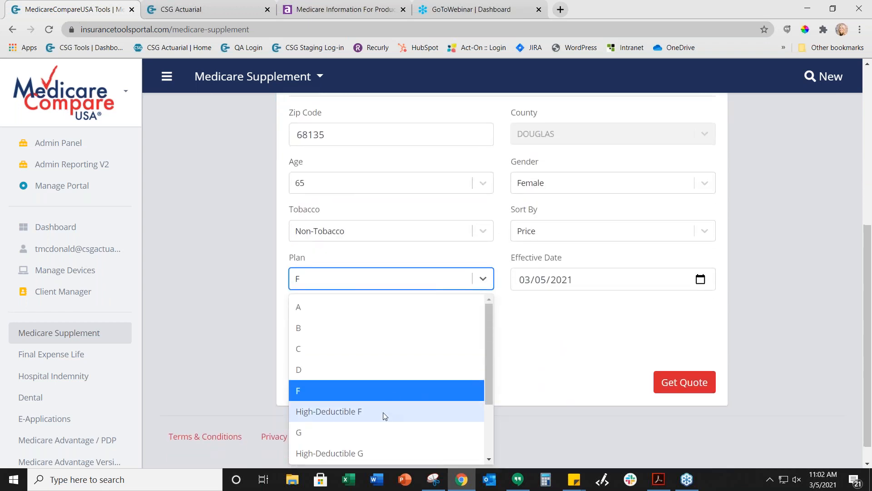
pyautogui.click(374, 430)
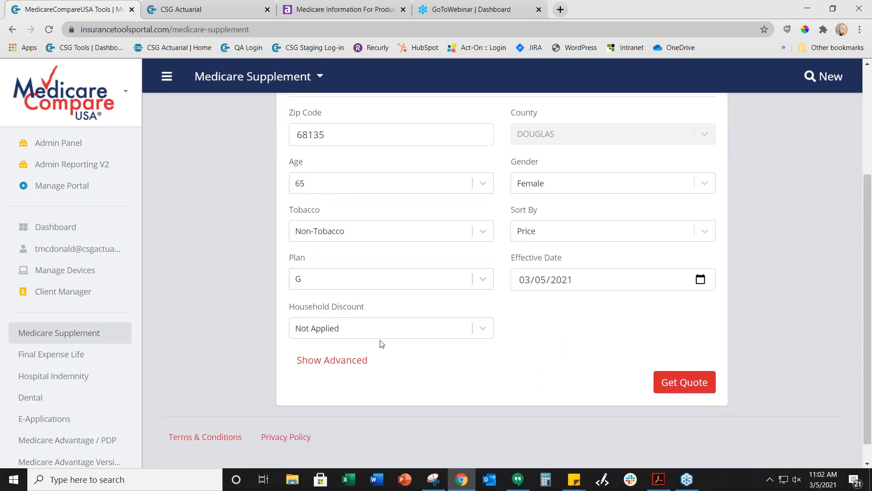
# Add an advanced underwriting filter for Diabetes with event occurrence Less Than 2 Years Ago, and select Apokyn as the medication
pyautogui.click(362, 359)
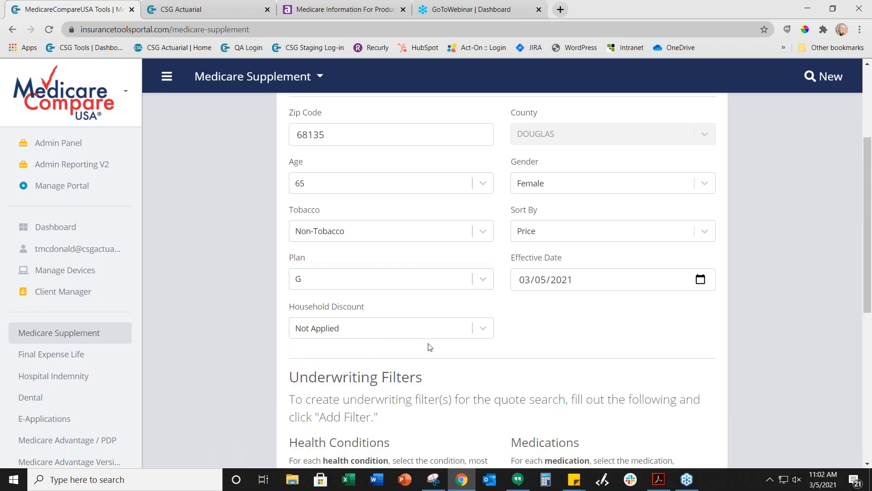
pyautogui.scroll(-2, 428, 347)
pyautogui.scroll(-3, 434, 347)
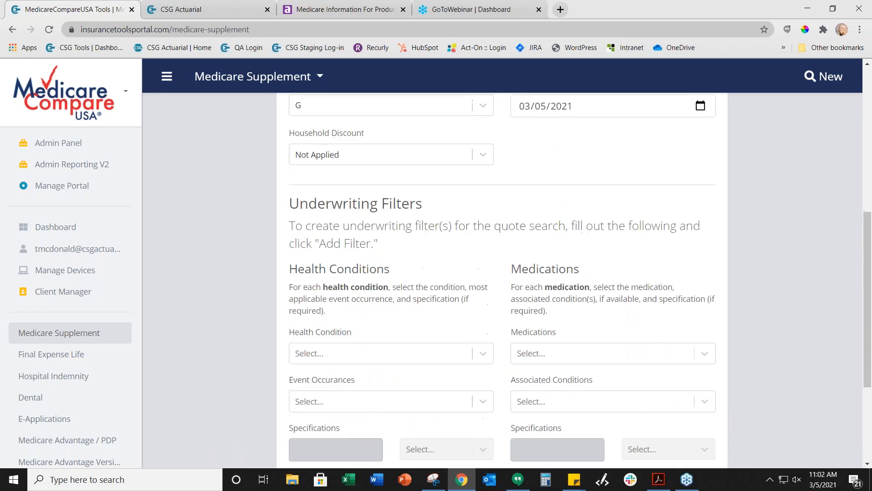
pyautogui.scroll(-1, 434, 347)
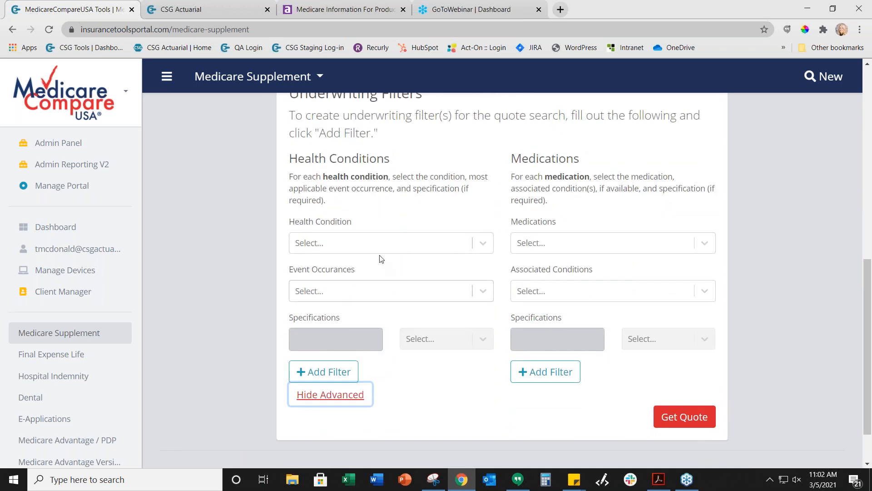
pyautogui.click(359, 243)
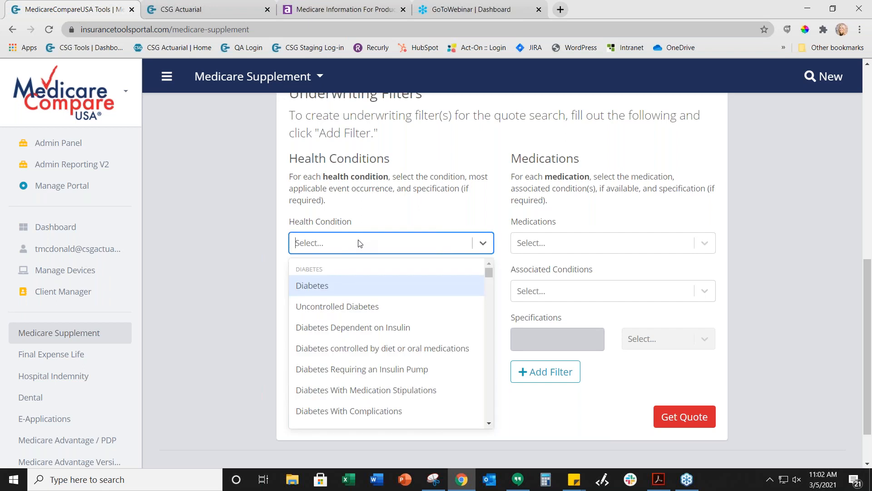
pyautogui.click(337, 285)
pyautogui.click(534, 248)
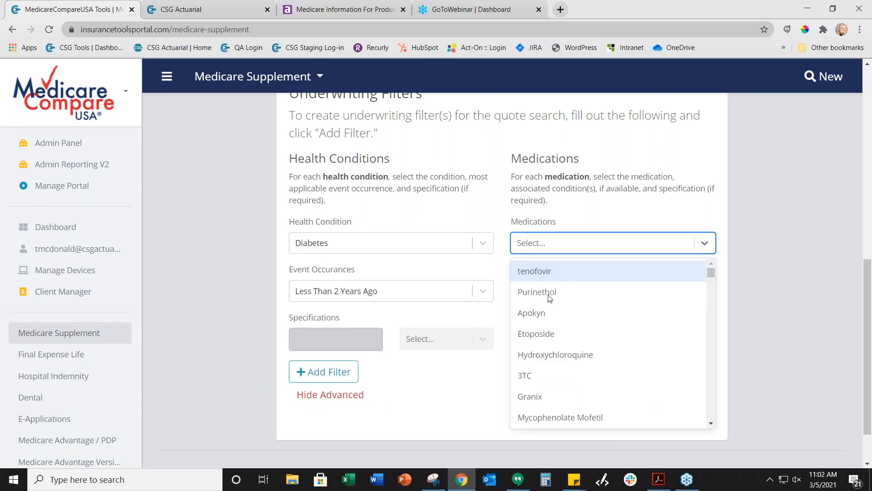
pyautogui.click(547, 312)
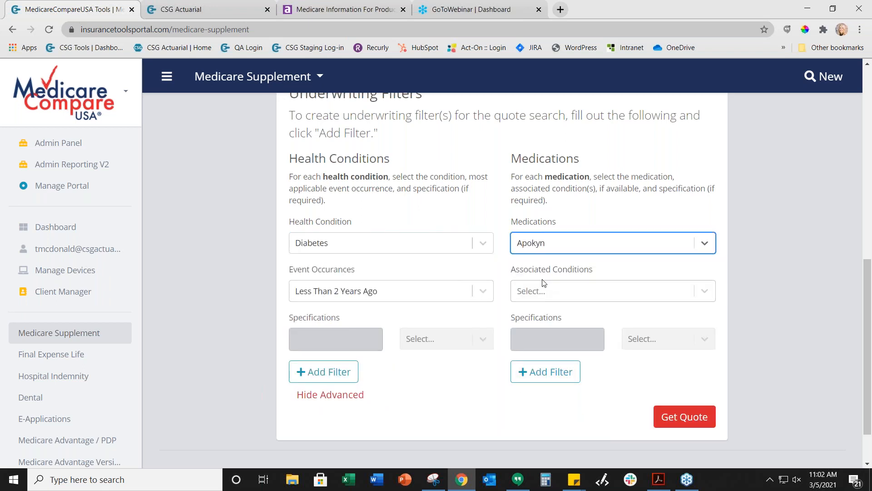
pyautogui.click(325, 371)
# Add an Apokyn medication filter with Parkinsons Disease as the associated condition, and remove that filter entry
pyautogui.scroll(-1, 489, 343)
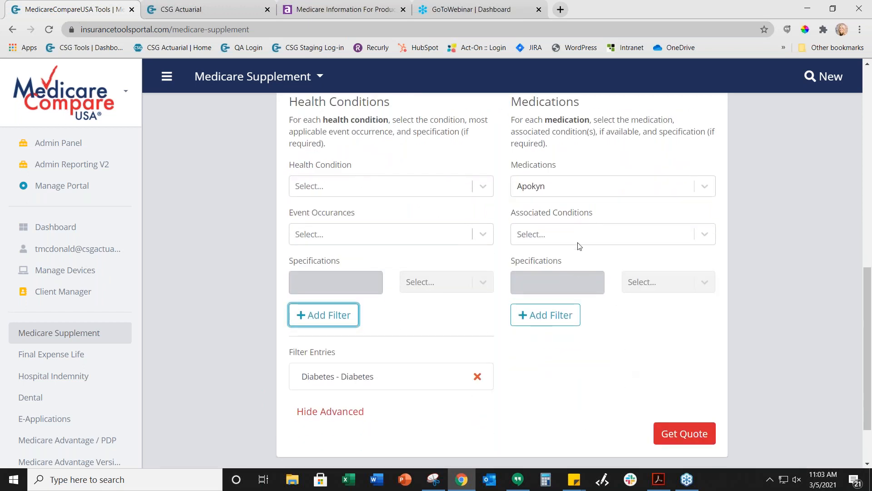
pyautogui.click(566, 230)
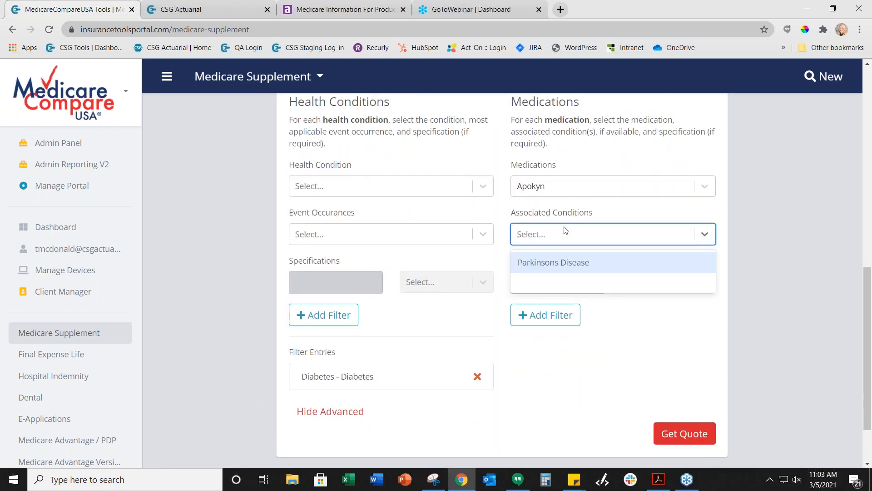
pyautogui.click(567, 262)
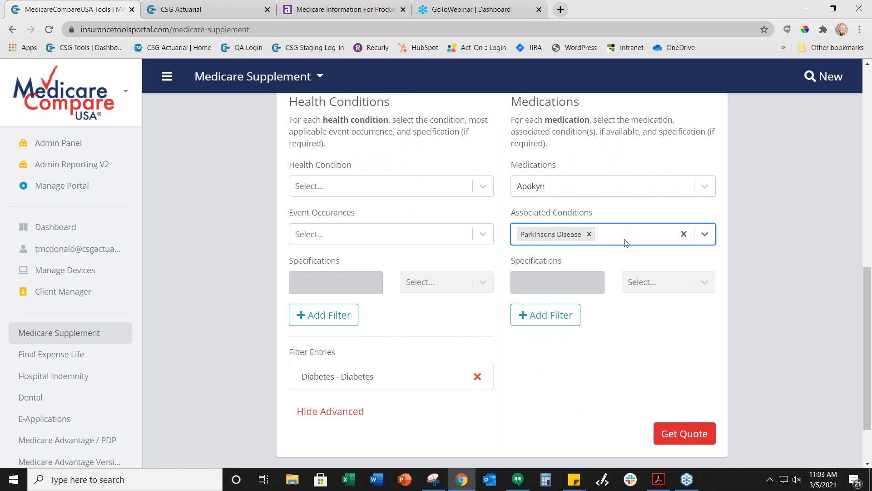
pyautogui.click(552, 318)
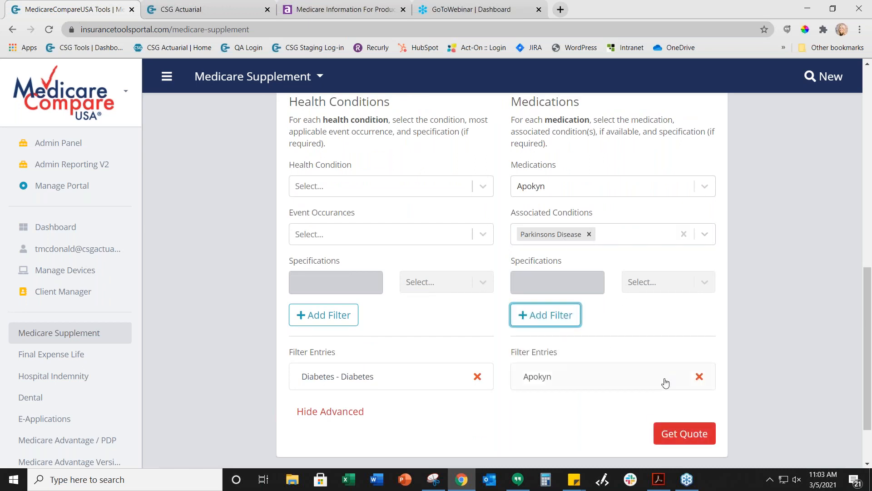
pyautogui.click(699, 376)
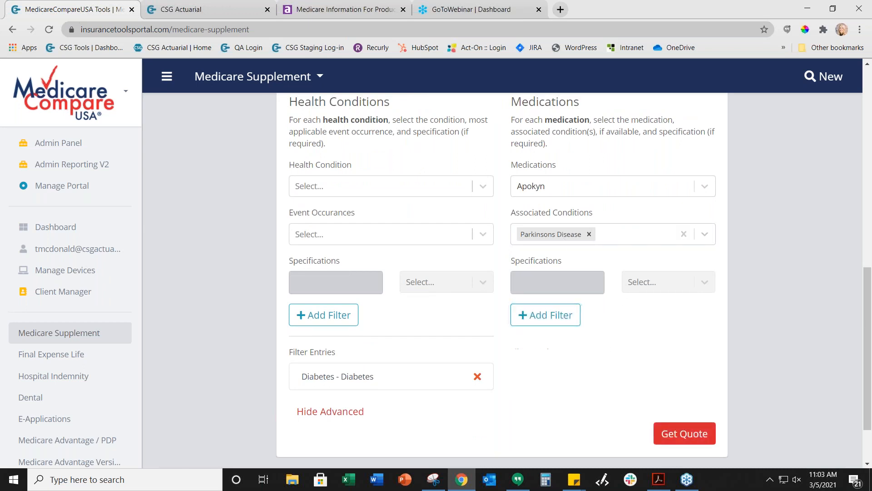
pyautogui.scroll(10, 650, 365)
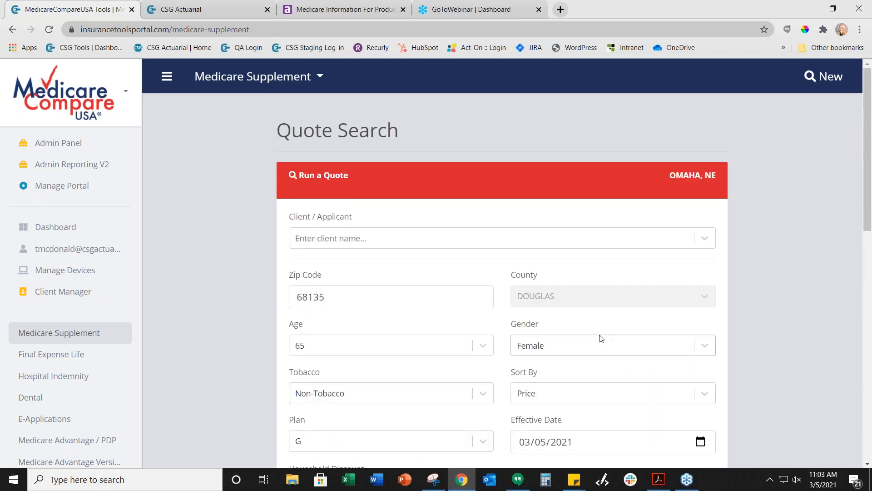
pyautogui.scroll(-1, 600, 339)
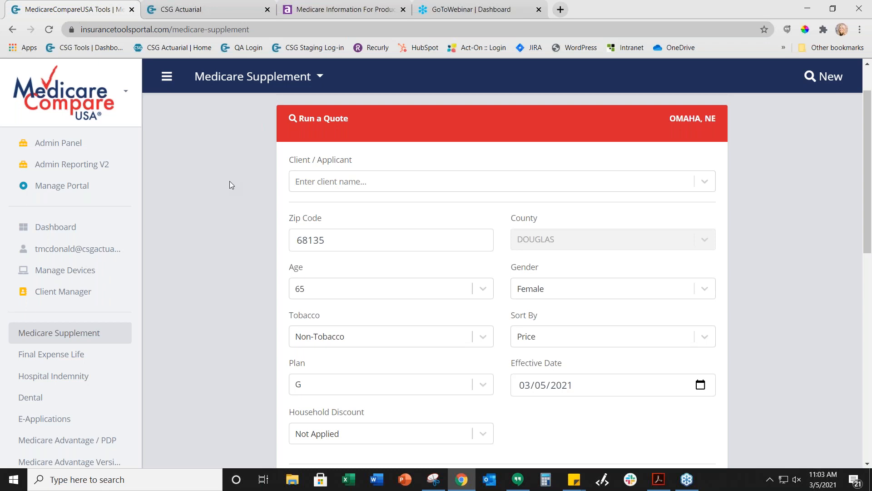
pyautogui.click(322, 186)
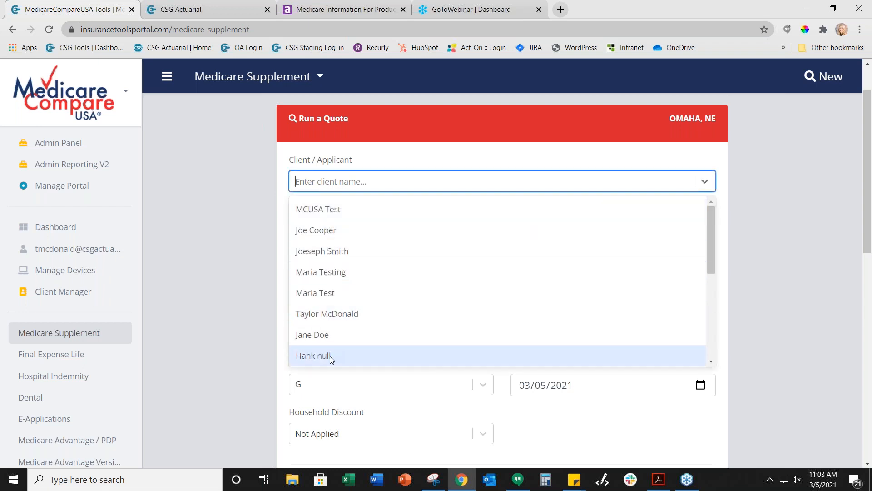
pyautogui.click(252, 281)
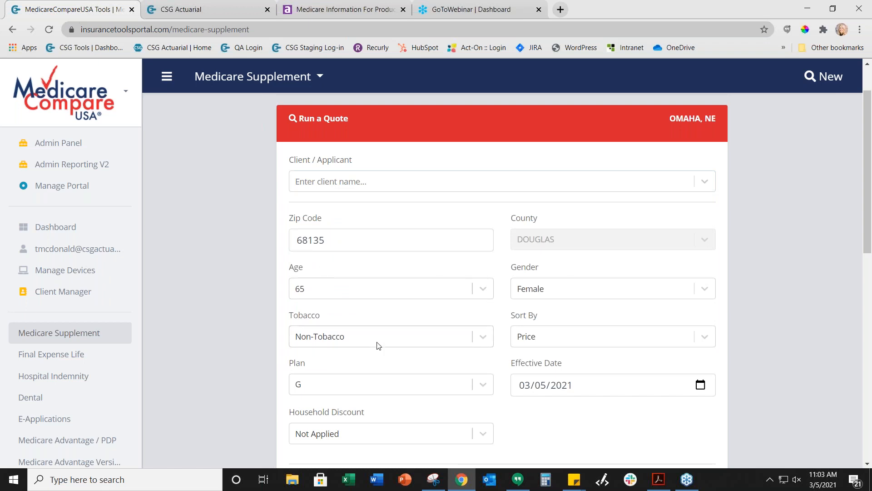
pyautogui.click(364, 183)
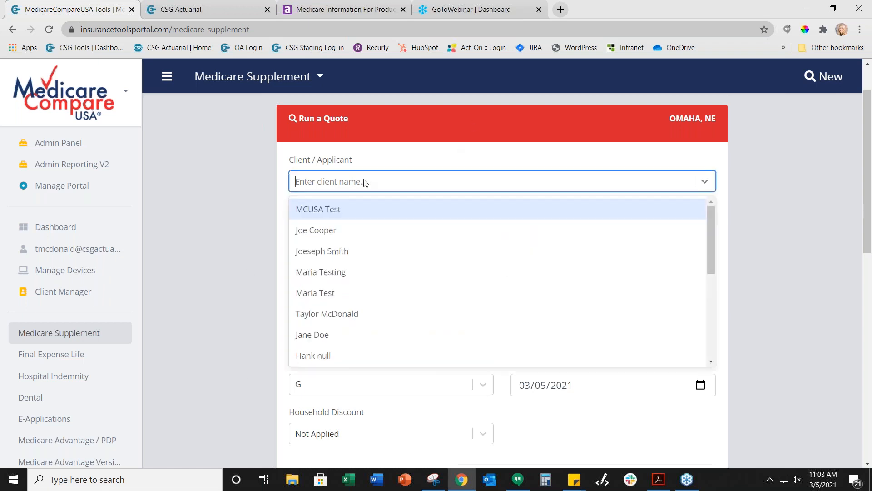
pyautogui.click(340, 184)
pyautogui.write('Friday Test')
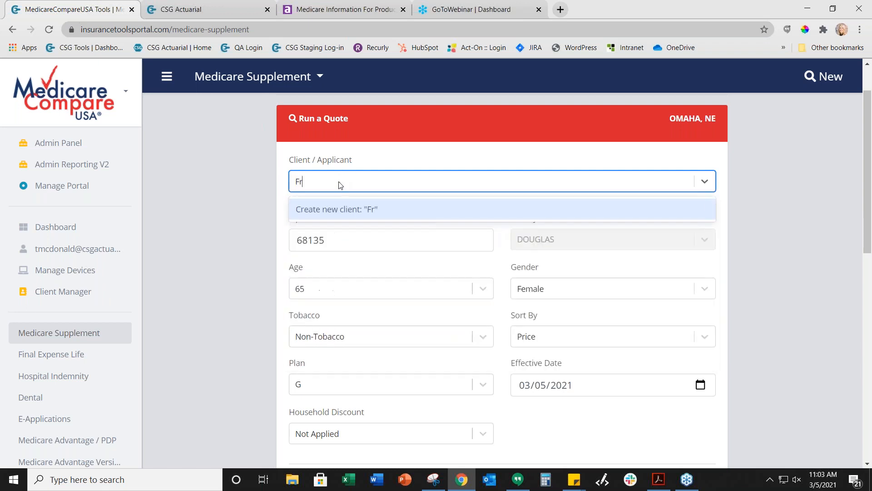
pyautogui.click(264, 205)
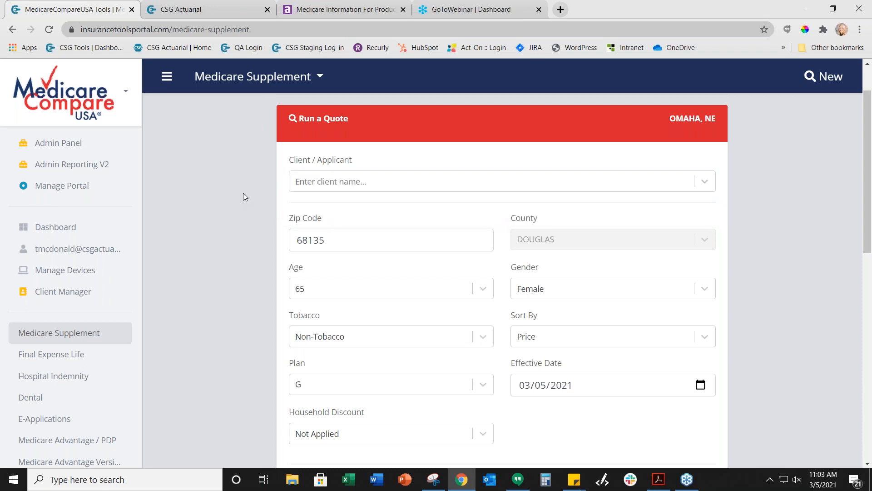
# Create a new client labelled "Friday Test" as the applicant for the quote
pyautogui.click(311, 184)
pyautogui.write('Friday Test')
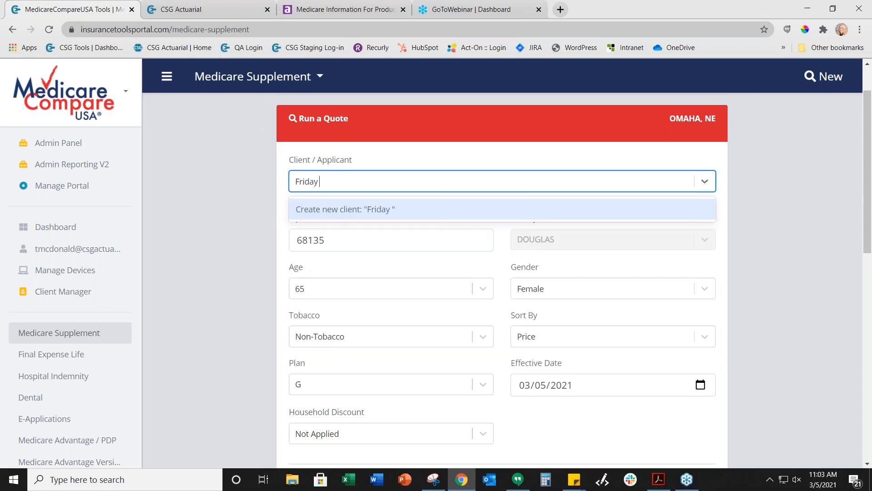
pyautogui.click(313, 209)
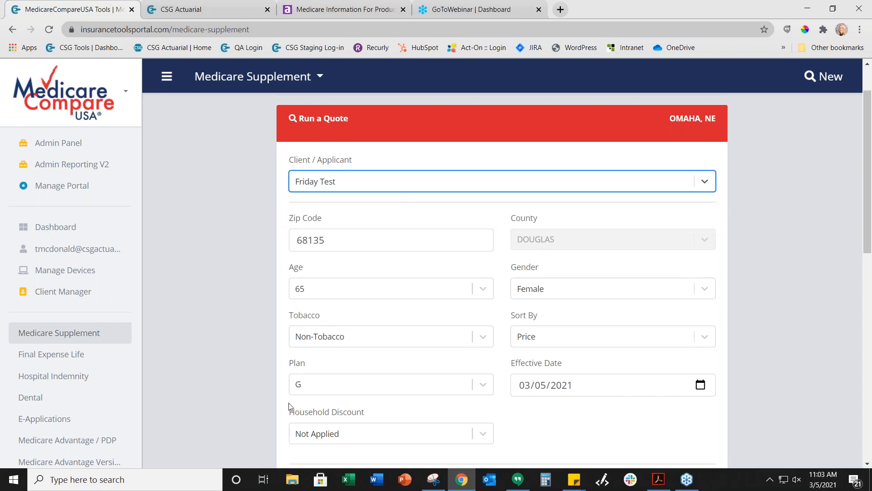
# Run the Medicare Supplement quote with the entered applicant details and the Diabetes filter
pyautogui.scroll(-1, 521, 268)
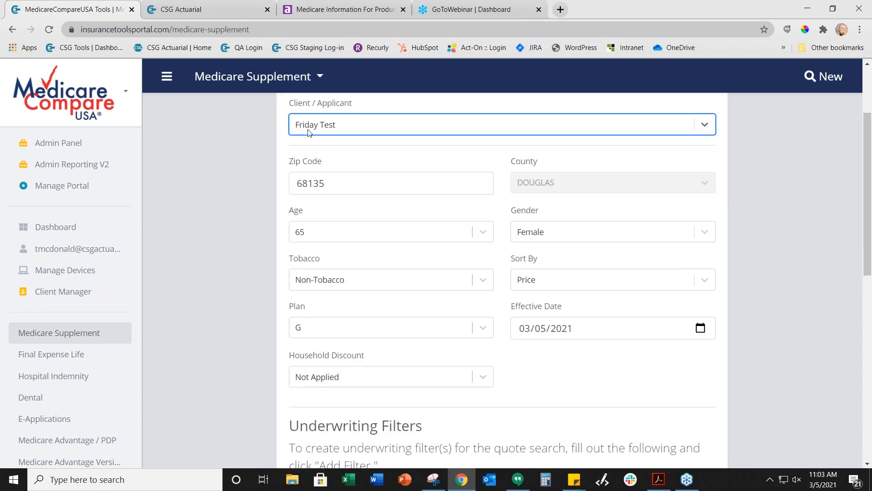
pyautogui.scroll(-1, 569, 234)
pyautogui.scroll(-10, 569, 234)
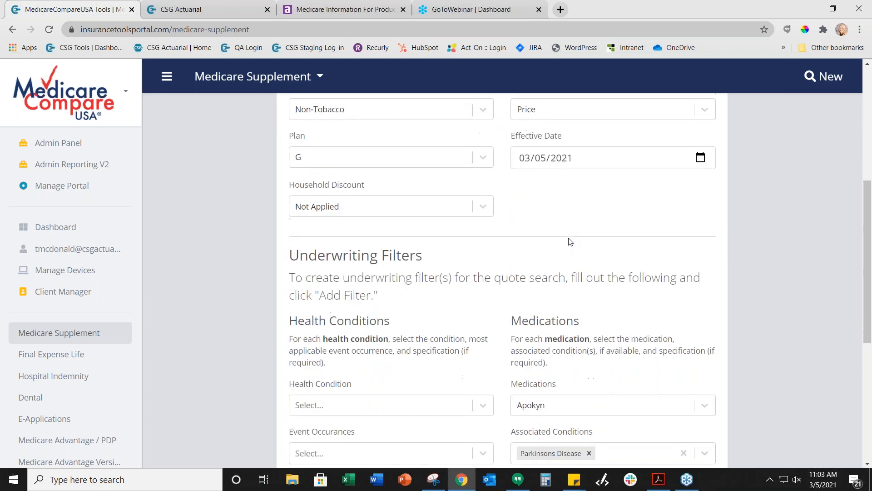
pyautogui.click(662, 362)
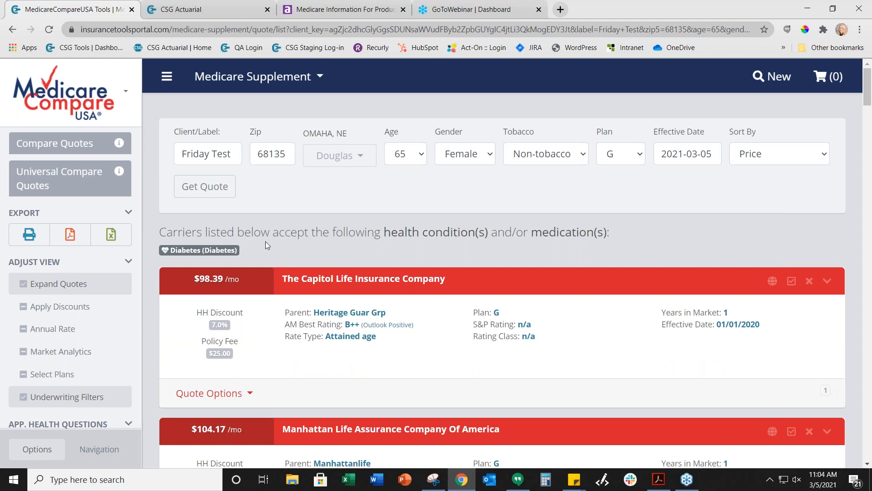
# Review the carrier quotes and view options, and turn off the underwriting filters for the results
pyautogui.scroll(-8, 308, 259)
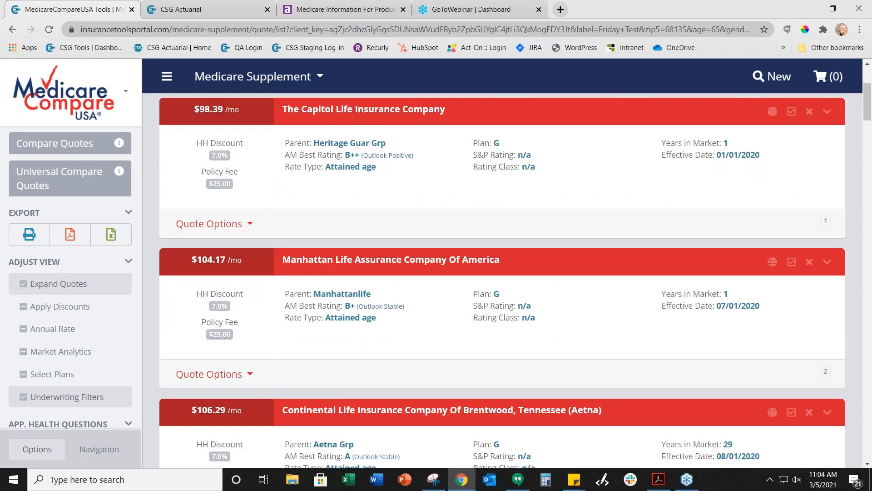
pyautogui.scroll(7, 316, 286)
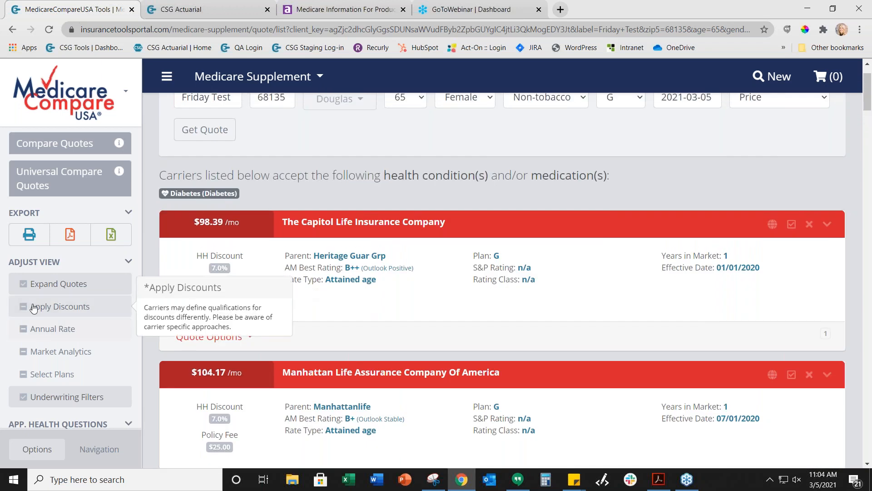
pyautogui.scroll(1, 237, 298)
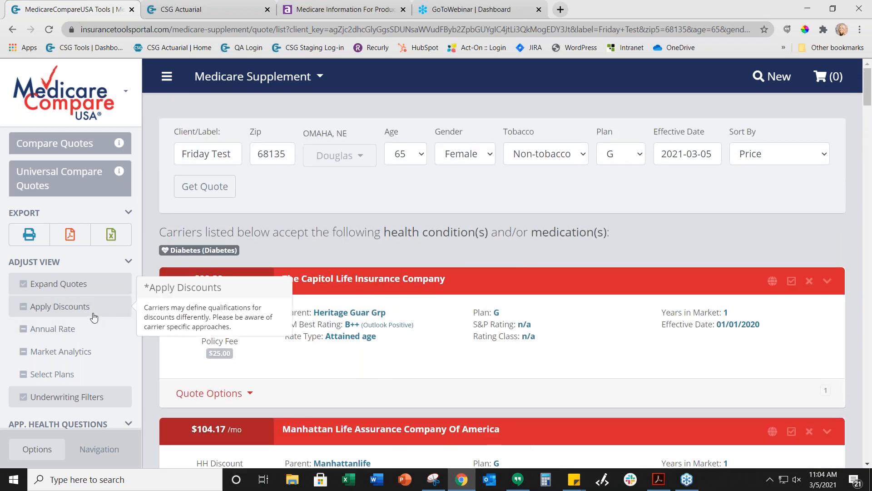
pyautogui.scroll(-1, 94, 317)
pyautogui.scroll(-4, 93, 317)
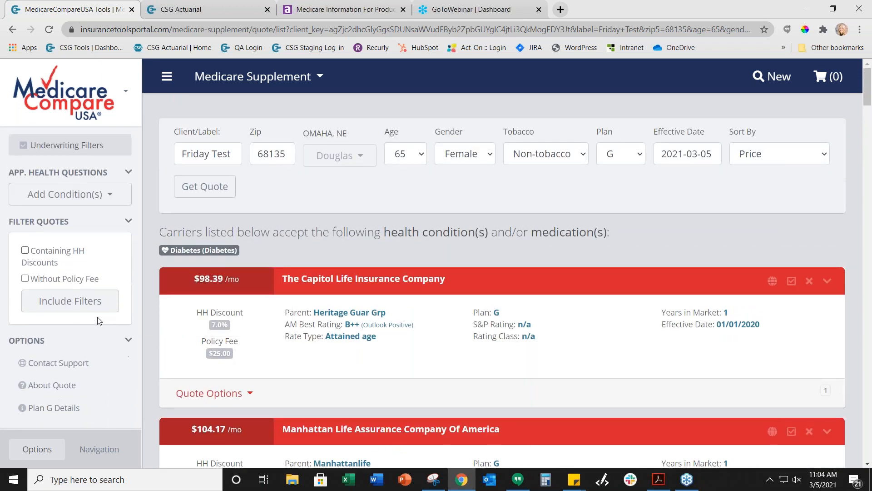
pyautogui.scroll(5, 99, 320)
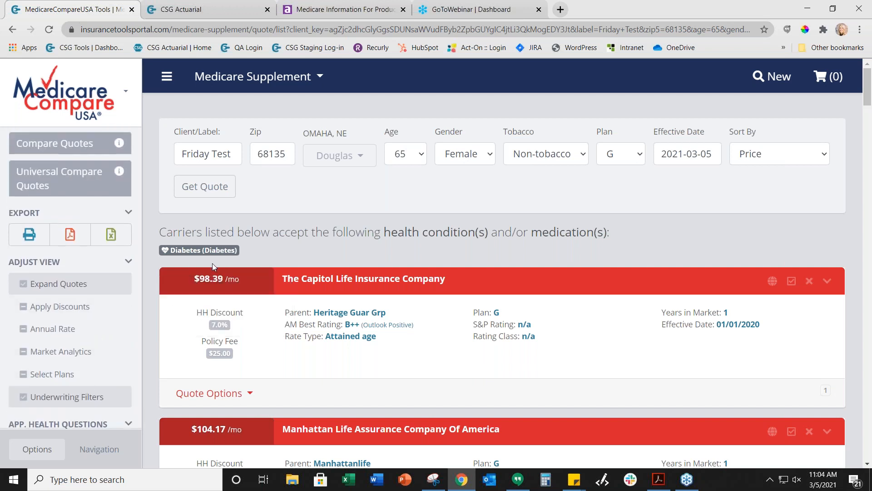
pyautogui.click(63, 402)
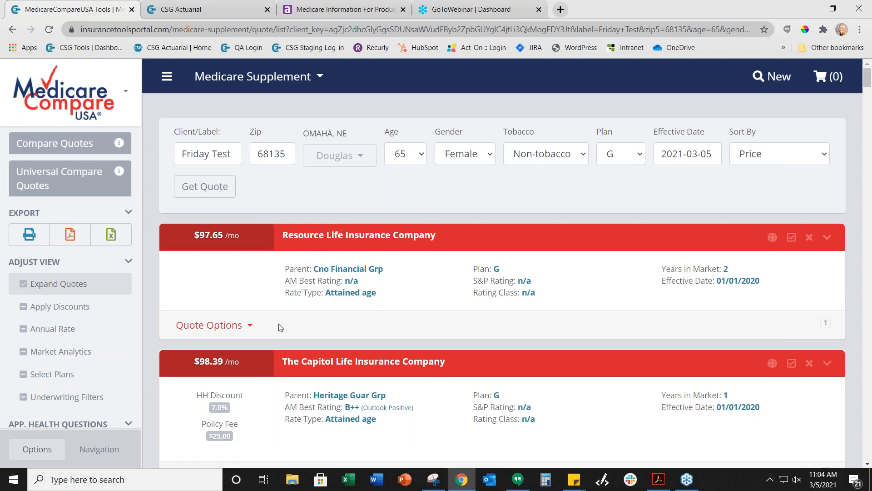
# Switch the Expand Quotes, Apply Discounts and Annual Rate views of the quote list and restore each one
pyautogui.moveTo(86, 308)
pyautogui.click(78, 289)
pyautogui.click(77, 289)
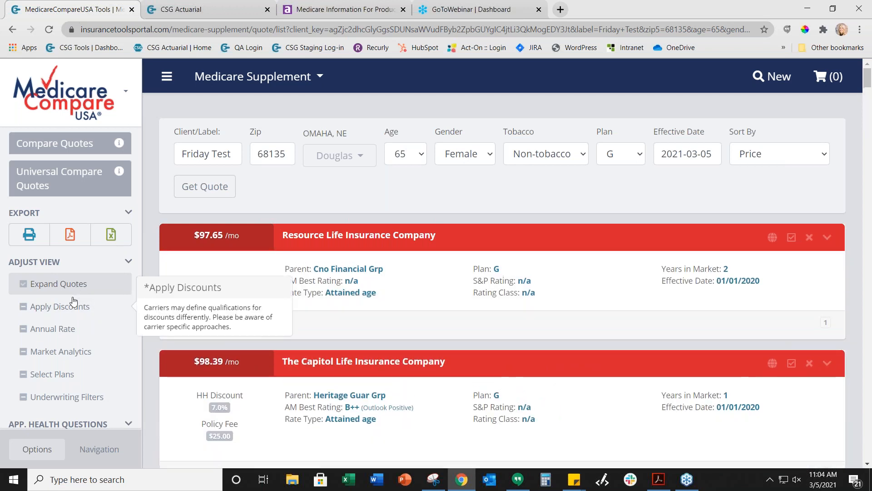
pyautogui.click(68, 308)
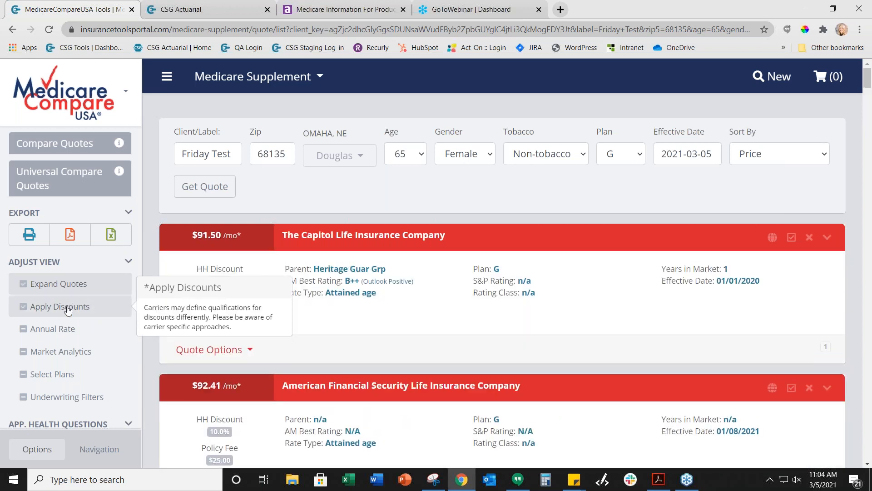
pyautogui.click(68, 308)
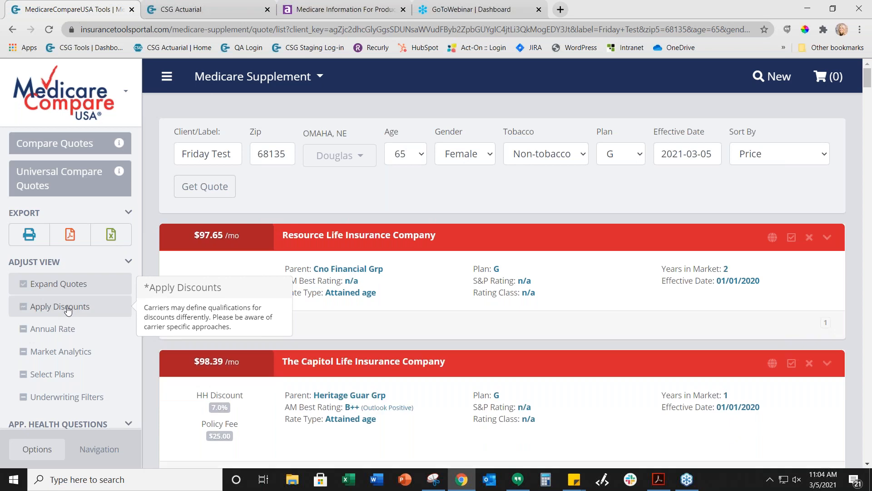
pyautogui.click(48, 333)
pyautogui.click(47, 333)
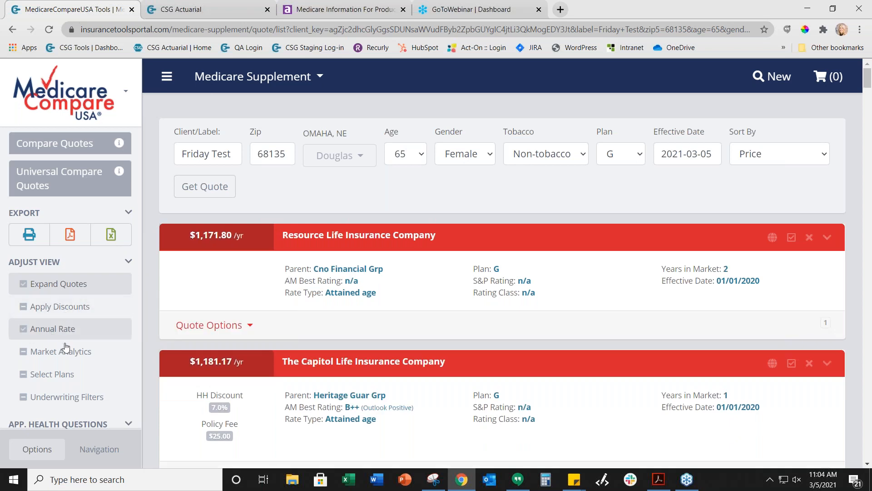
# Turn on Market Analytics for the quote results and view the first carrier's age increase, increase history and market data tables
pyautogui.click(59, 357)
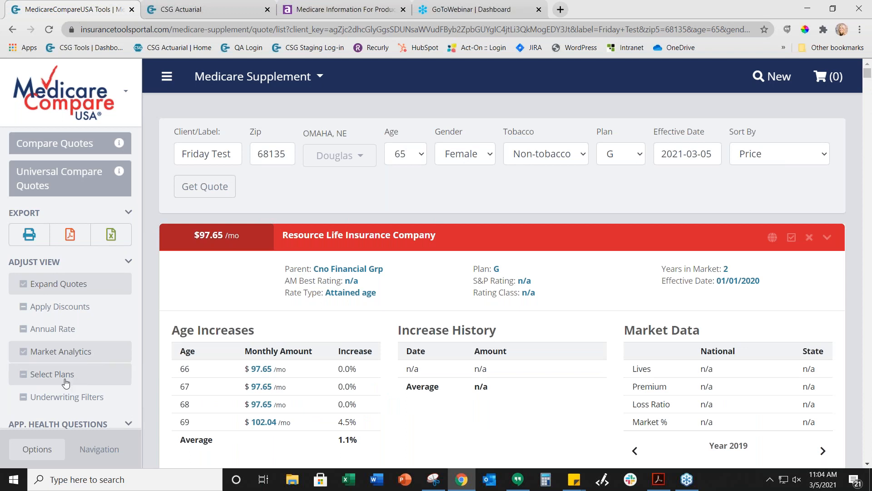
pyautogui.scroll(-1, 68, 381)
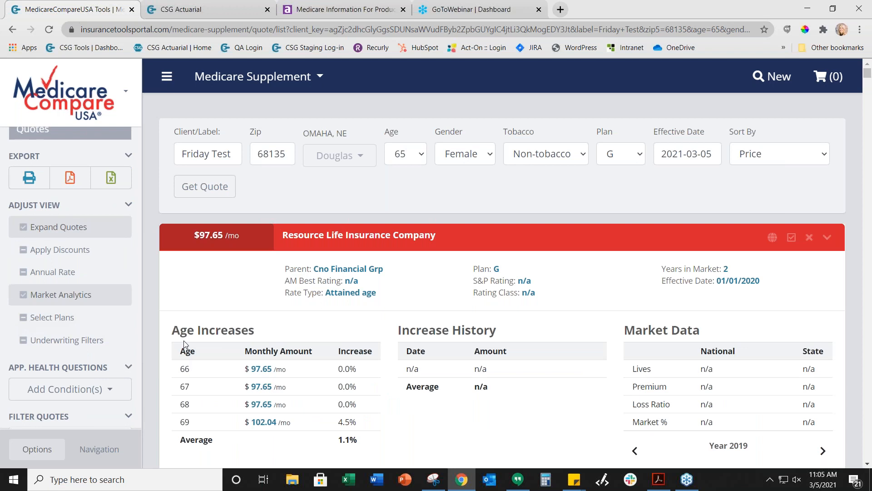
pyautogui.scroll(-1, 184, 347)
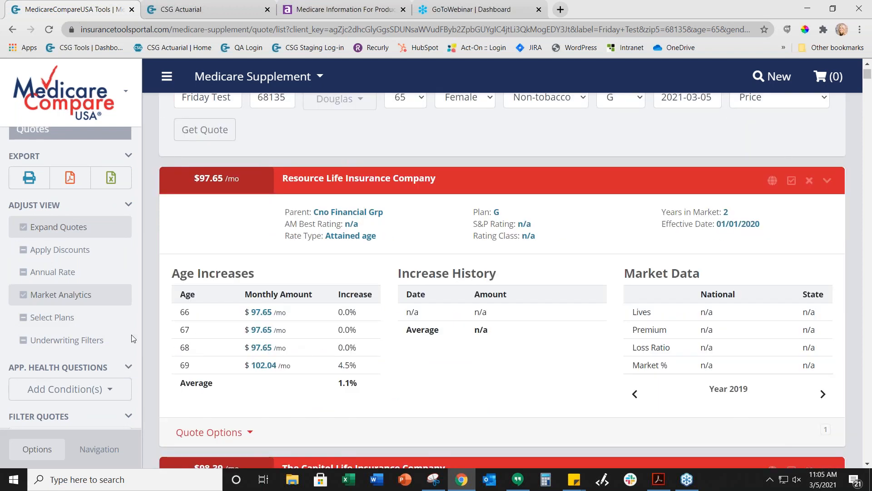
# Add Any Heart Condition to the application health questions and check how the listed carriers underwrite it
pyautogui.click(81, 390)
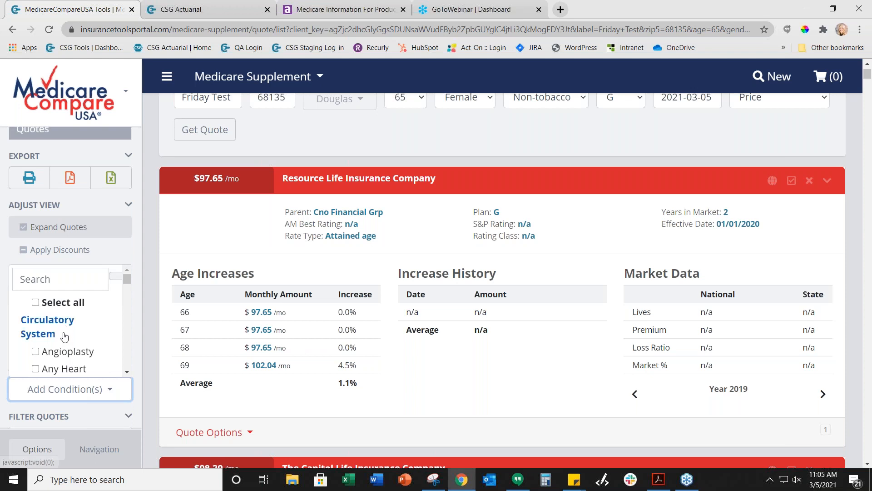
pyautogui.scroll(-1, 64, 330)
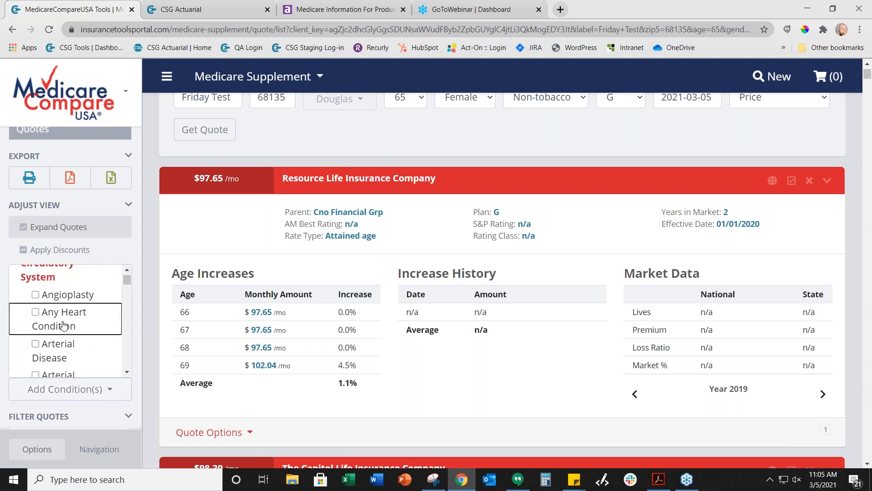
pyautogui.click(64, 325)
pyautogui.scroll(-2, 298, 359)
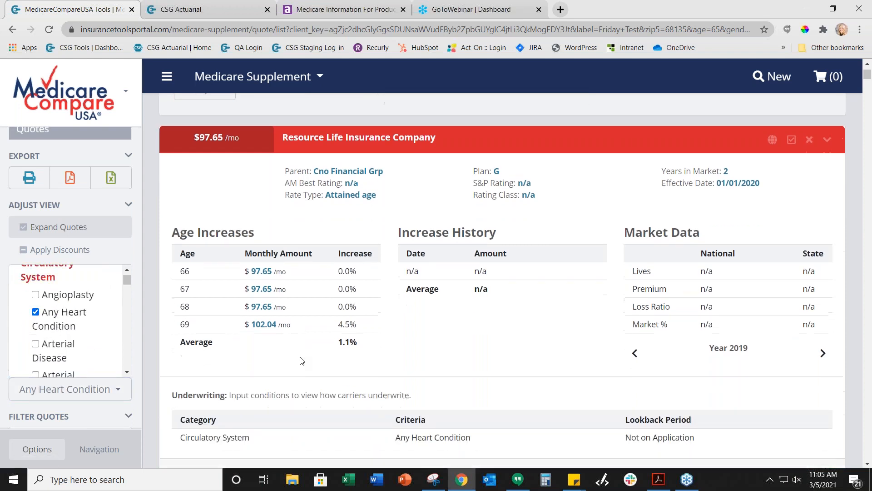
pyautogui.scroll(-5, 390, 377)
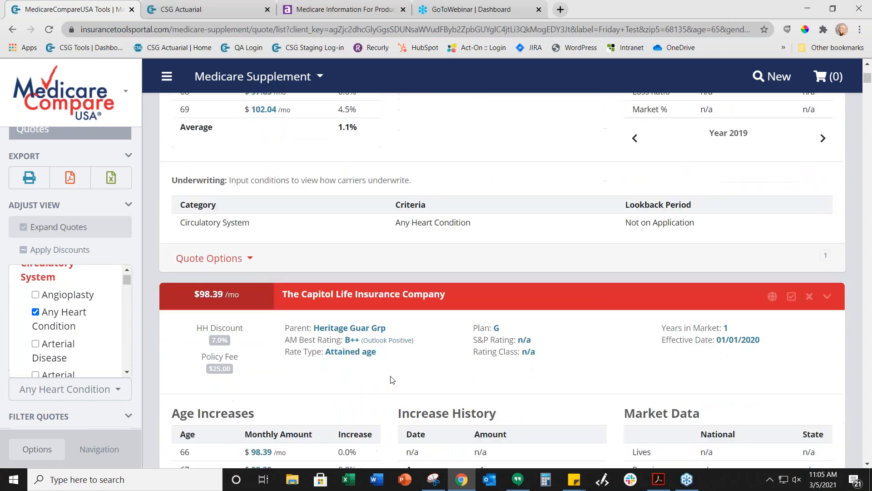
pyautogui.scroll(-5, 390, 373)
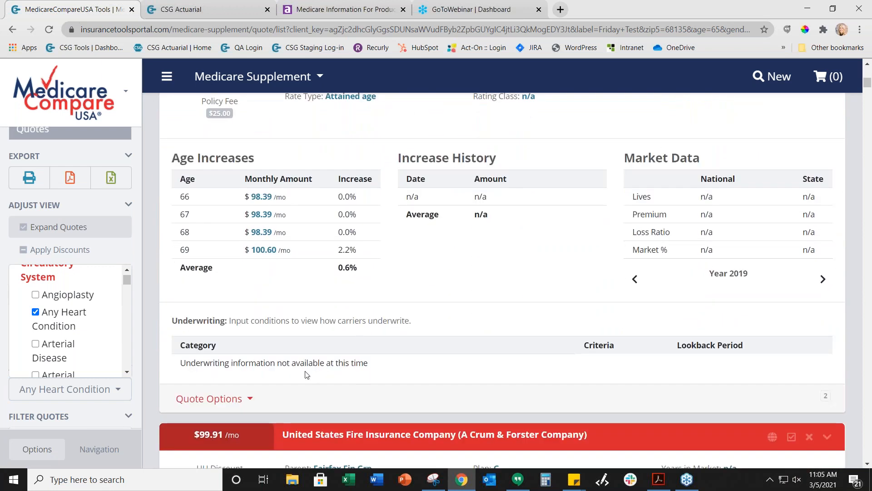
pyautogui.scroll(-6, 390, 374)
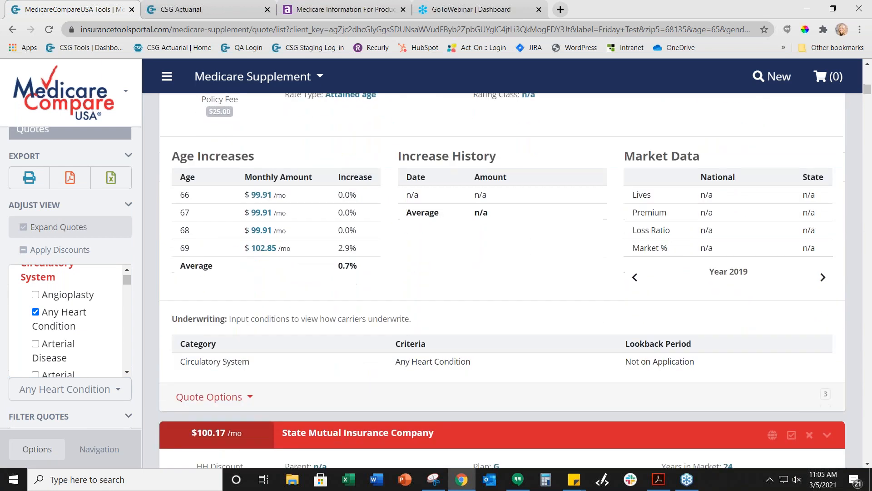
pyautogui.scroll(-8, 502, 281)
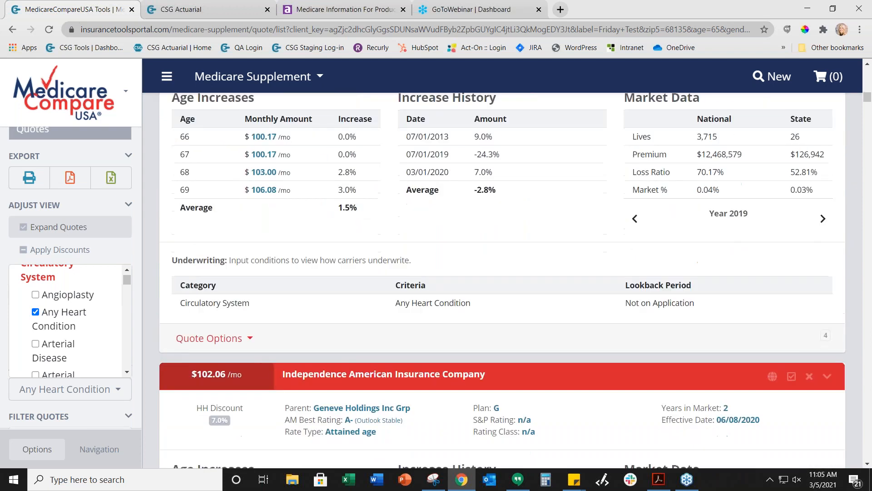
# Add Arterial Fibrillation to the health conditions and check its lookback period for Independence American Insurance Company
pyautogui.scroll(-1, 88, 343)
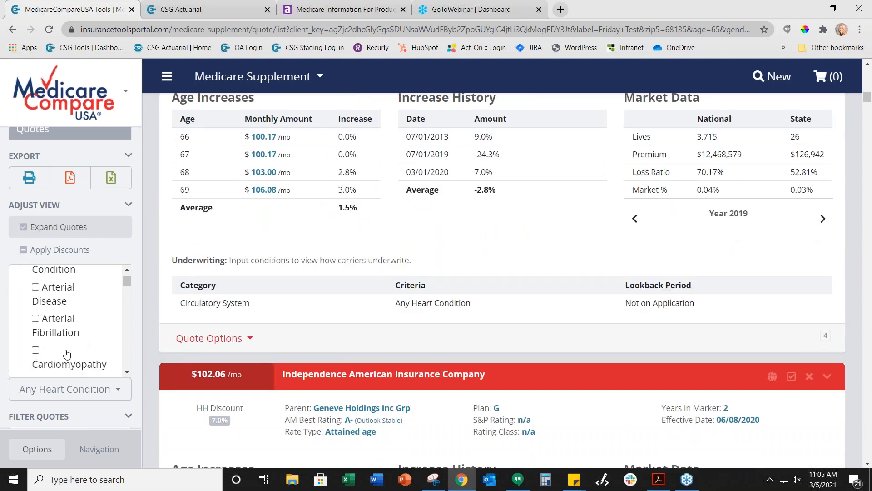
pyautogui.click(57, 328)
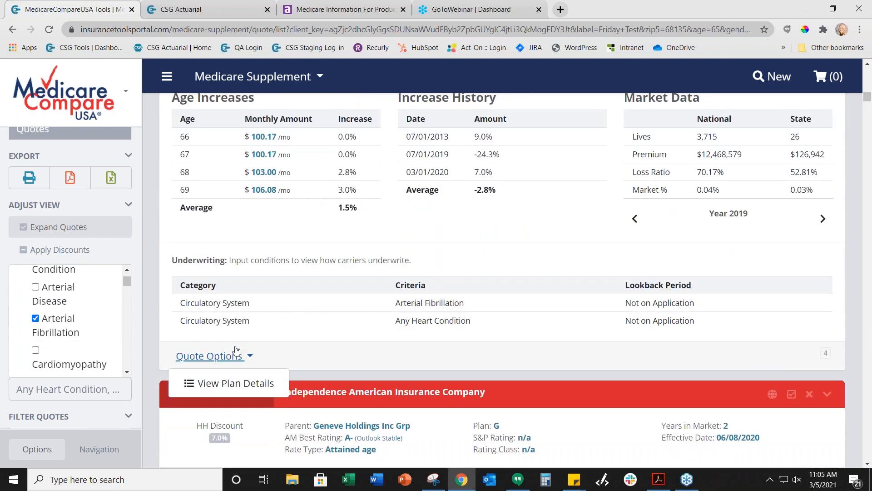
pyautogui.scroll(-6, 409, 354)
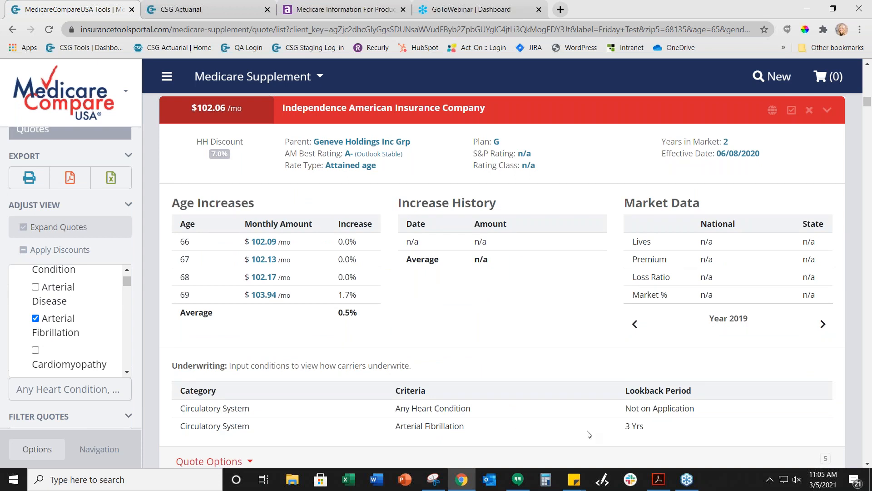
pyautogui.click(143, 274)
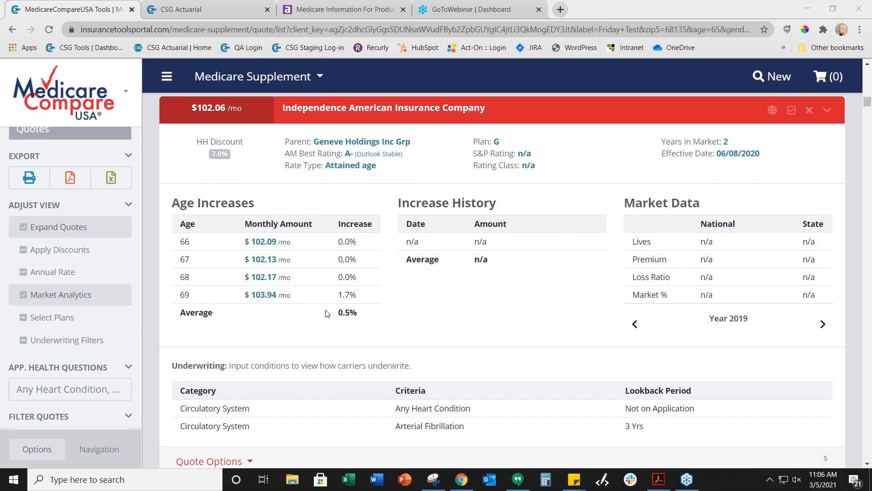
# Compare the carriers' age increases, rate increase history and underwriting lookback periods across the quote results
pyautogui.scroll(-8, 325, 313)
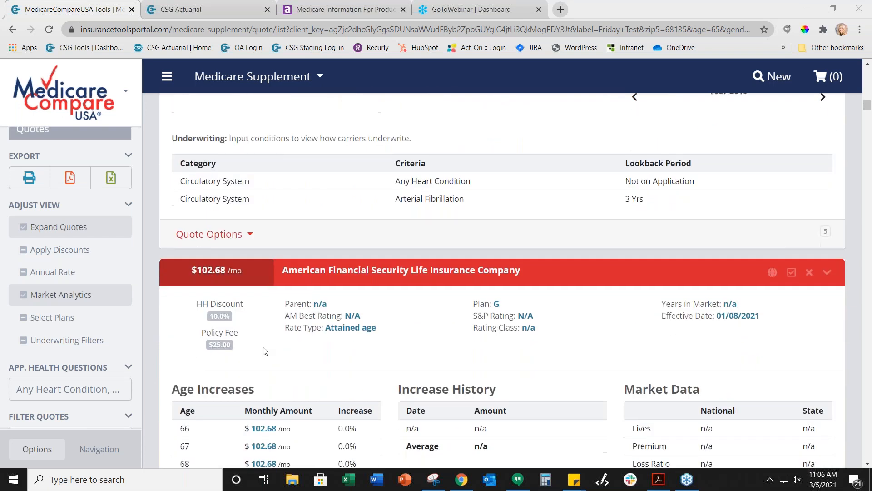
pyautogui.scroll(-10, 296, 324)
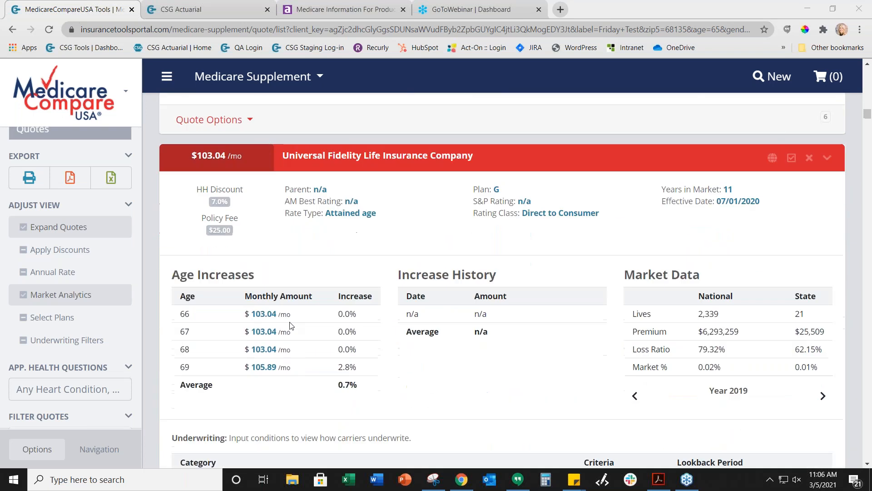
pyautogui.scroll(9, 329, 324)
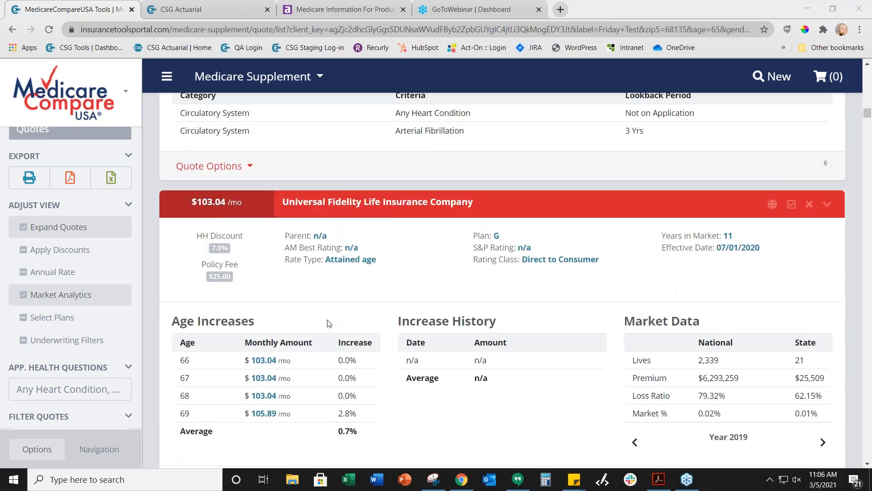
pyautogui.scroll(20, 329, 324)
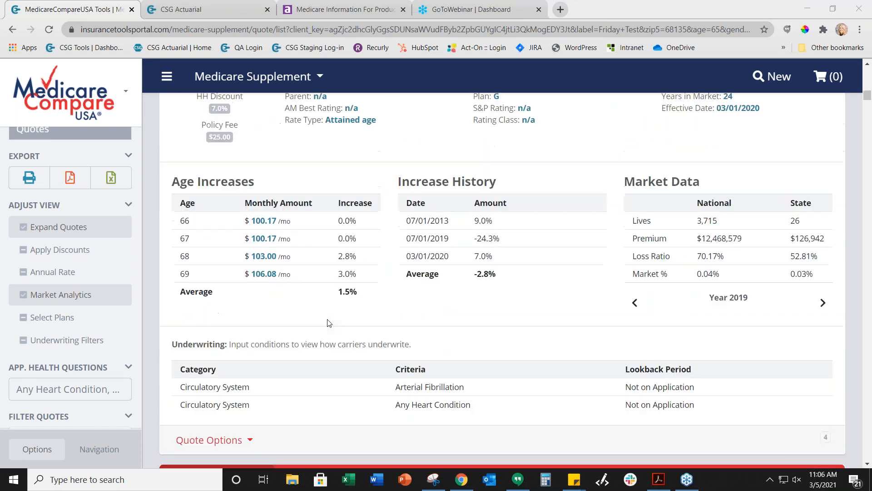
pyautogui.scroll(-20, 329, 323)
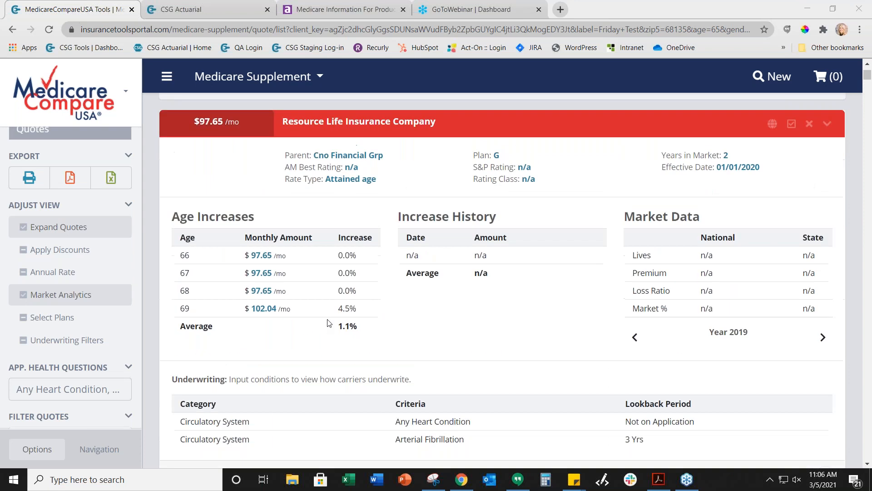
pyautogui.scroll(2, 507, 224)
pyautogui.scroll(-3, 400, 273)
pyautogui.scroll(-5, 378, 307)
pyautogui.scroll(-10, 373, 311)
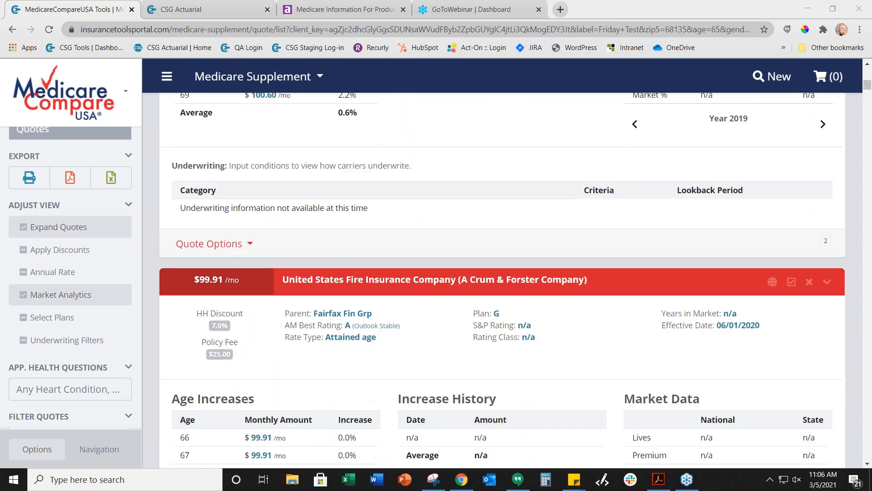
pyautogui.scroll(6, 370, 323)
pyautogui.scroll(-9, 368, 325)
pyautogui.scroll(-6, 366, 326)
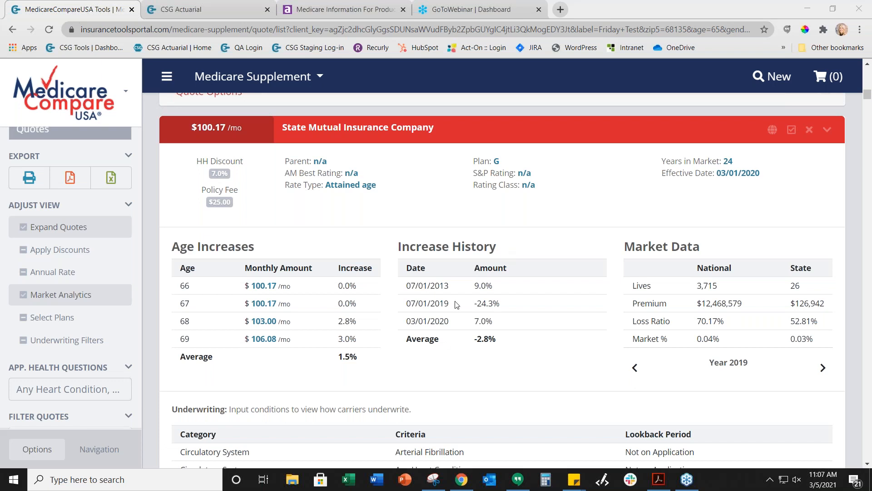
# View State Mutual Insurance Company's market data for 2018 and return it to 2019
pyautogui.scroll(-1, 620, 339)
pyautogui.scroll(-4, 620, 340)
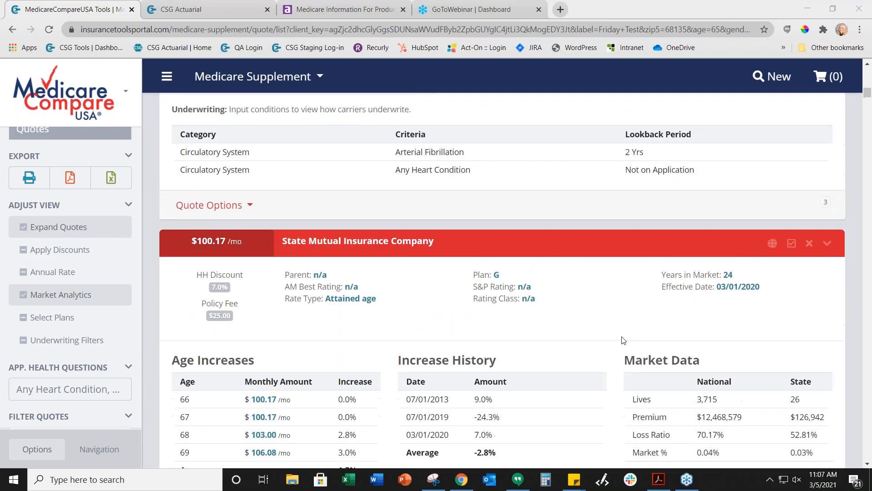
pyautogui.scroll(-1, 718, 397)
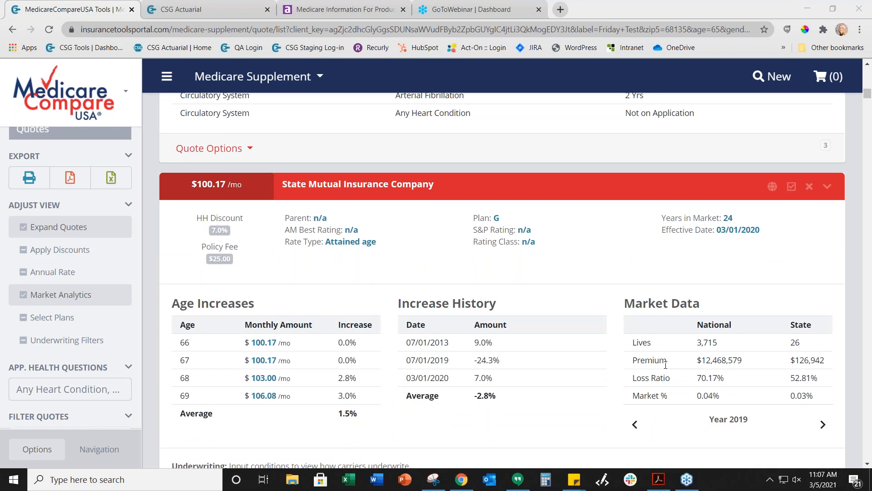
pyautogui.click(633, 424)
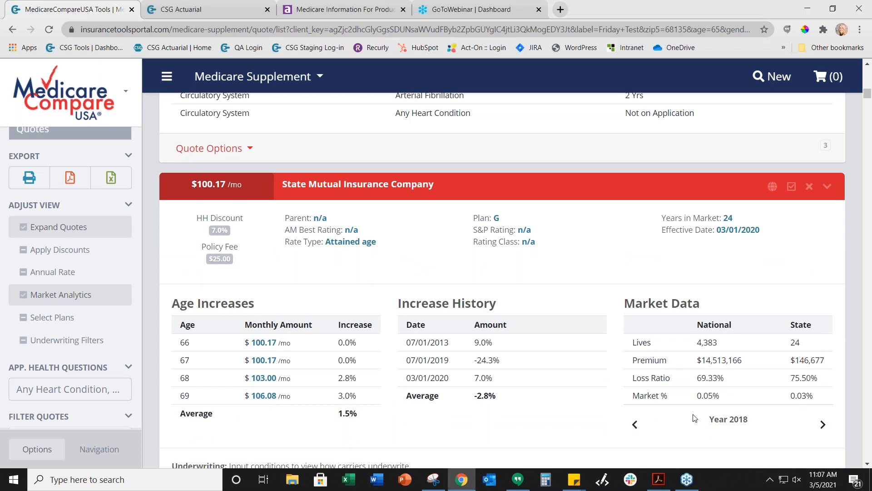
pyautogui.click(821, 425)
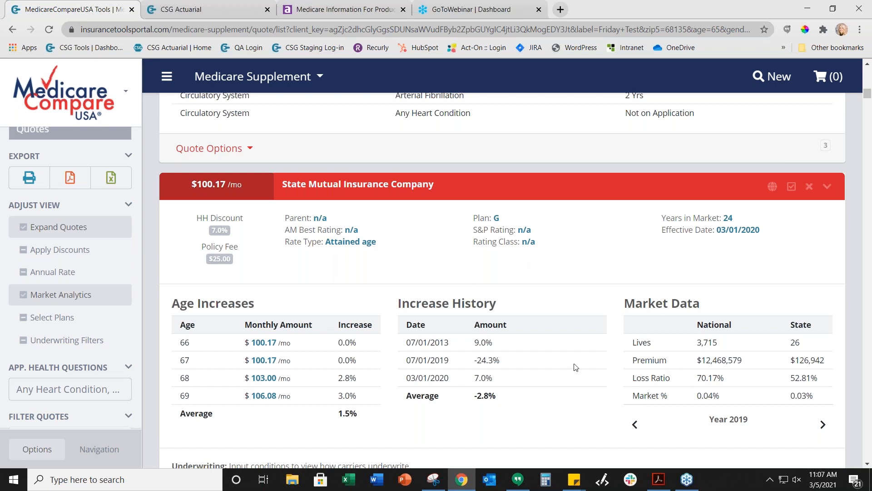
# Read the About Quote explanations of comparing quotes, age increases, increase history and market data terms, and close them
pyautogui.scroll(-3, 104, 388)
pyautogui.scroll(-1, 104, 387)
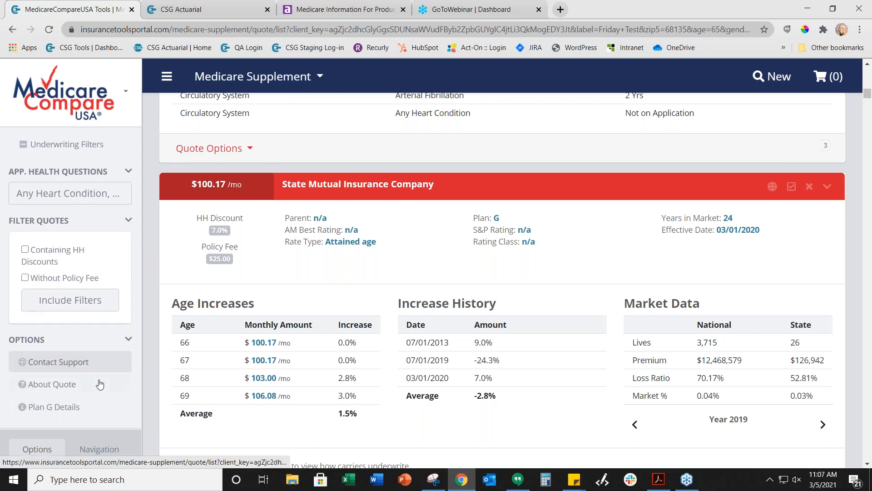
pyautogui.scroll(-3, 104, 387)
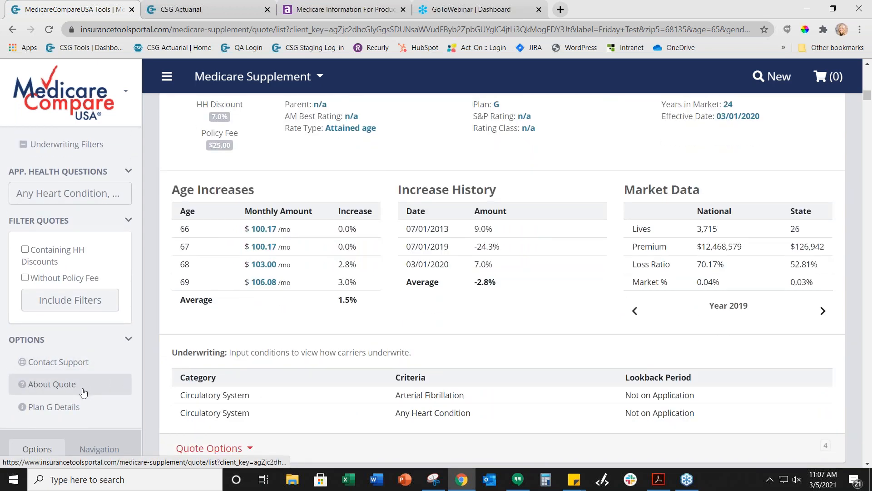
pyautogui.click(72, 385)
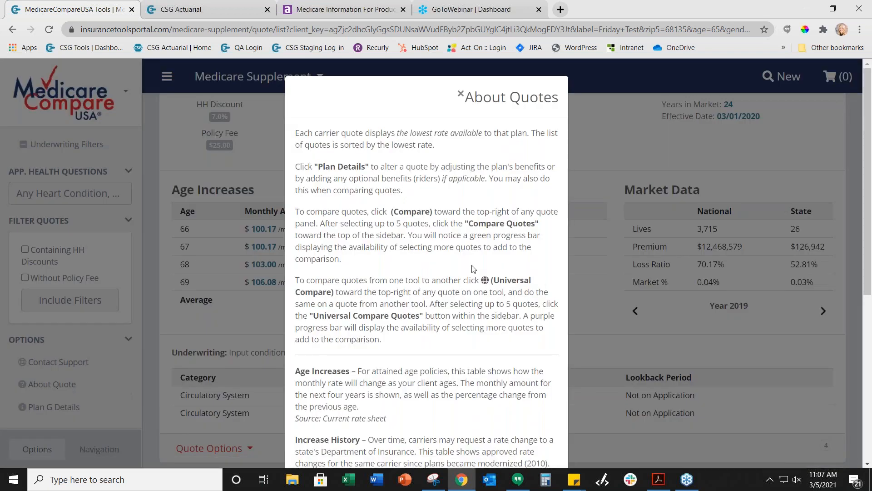
pyautogui.scroll(-6, 472, 269)
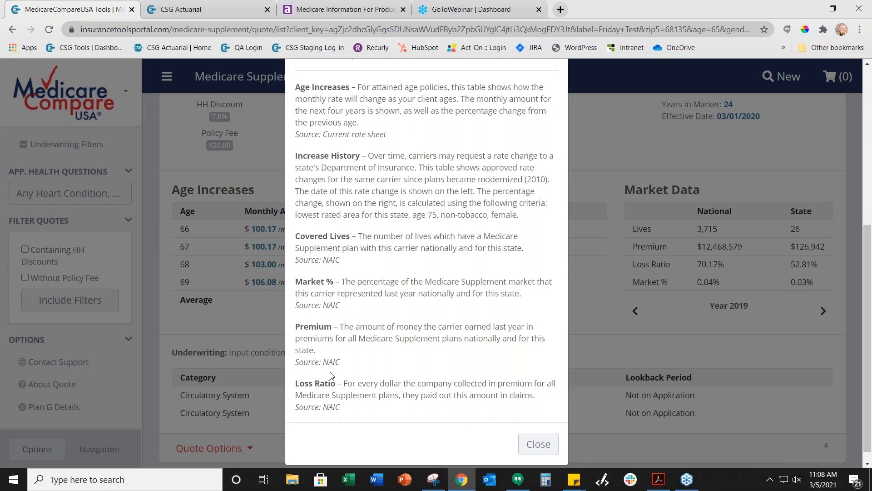
pyautogui.click(520, 447)
pyautogui.scroll(7, 610, 343)
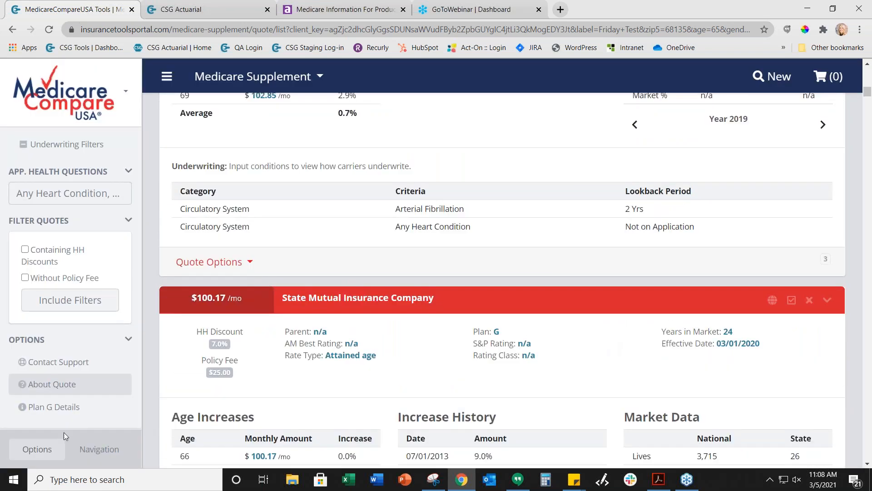
pyautogui.scroll(17, 364, 375)
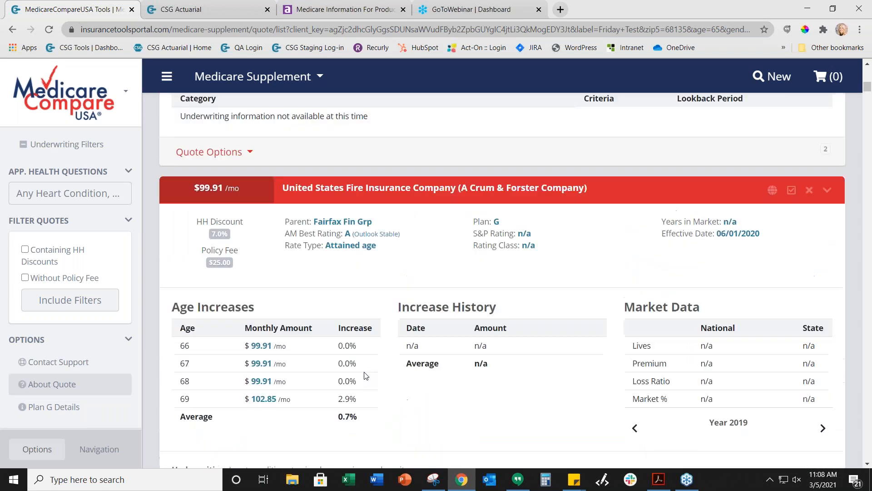
# Select the Resource Life Insurance Company and The Capitol Life Insurance Company quotes for comparison
pyautogui.scroll(4, 364, 375)
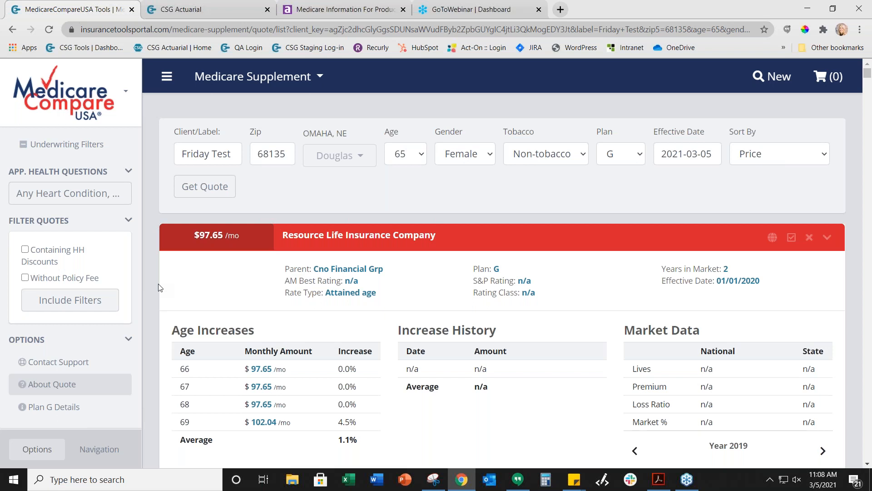
pyautogui.click(319, 240)
pyautogui.scroll(-3, 387, 235)
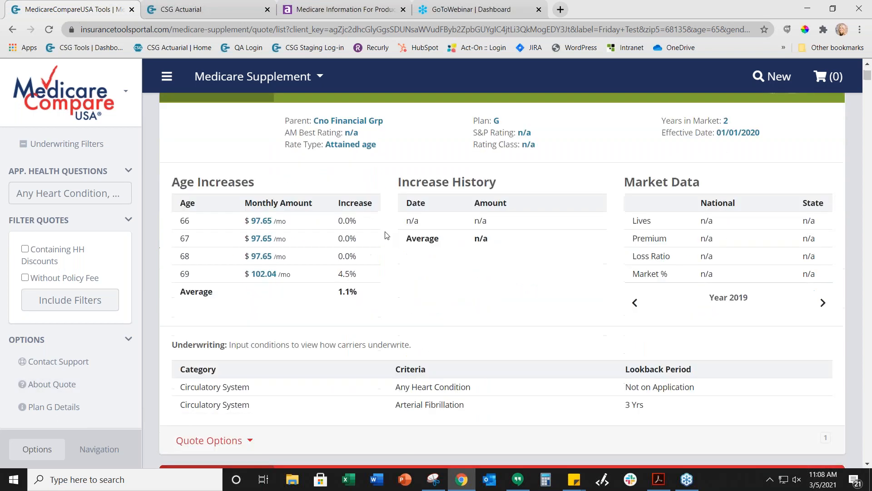
pyautogui.scroll(-2, 387, 236)
pyautogui.click(356, 397)
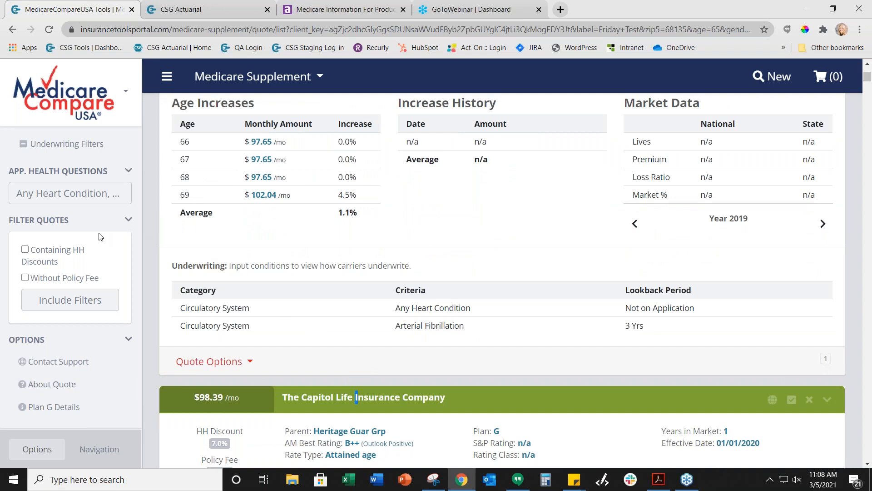
pyautogui.scroll(1, 180, 212)
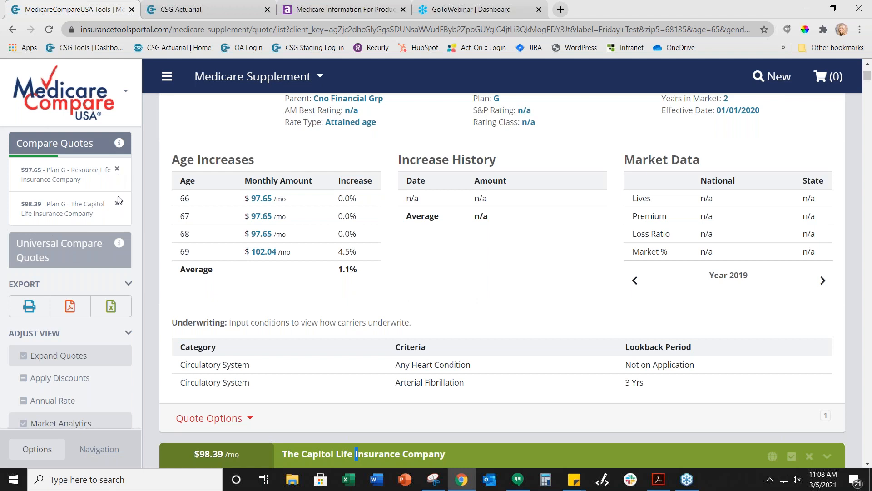
# View the side-by-side comparison of the two selected quotes and return to the quote list
pyautogui.click(85, 153)
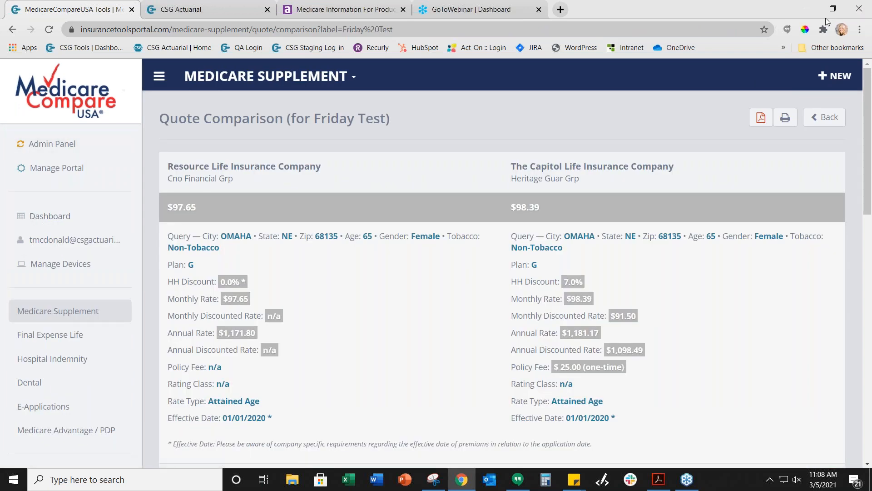
pyautogui.click(768, 117)
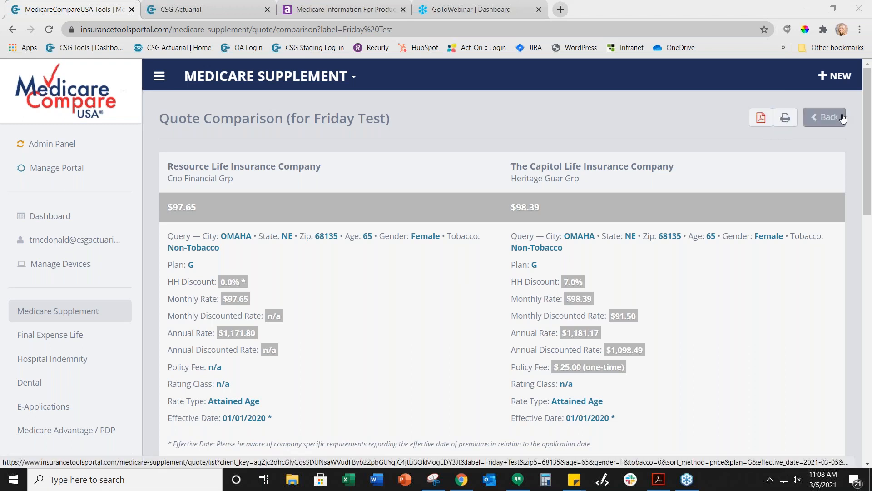
pyautogui.click(828, 118)
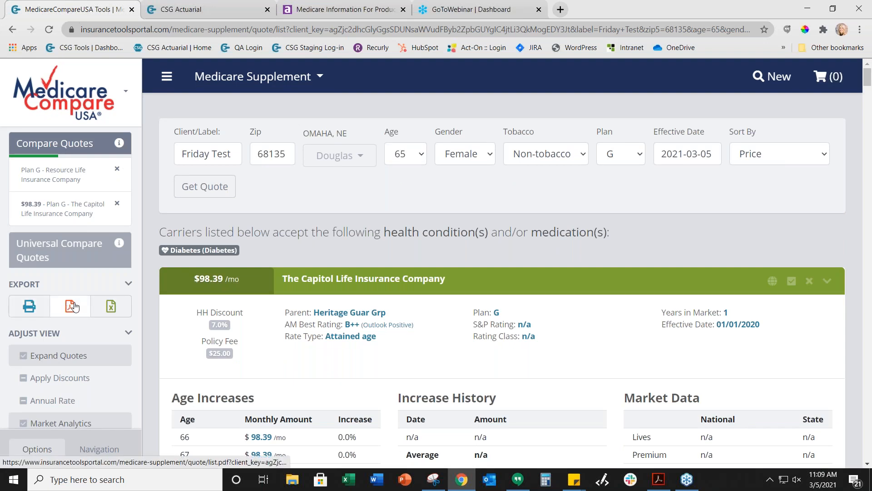
# Find United World Life Insurance Company by searching the page for "united" and start an application for its plan G quote
pyautogui.click(254, 76)
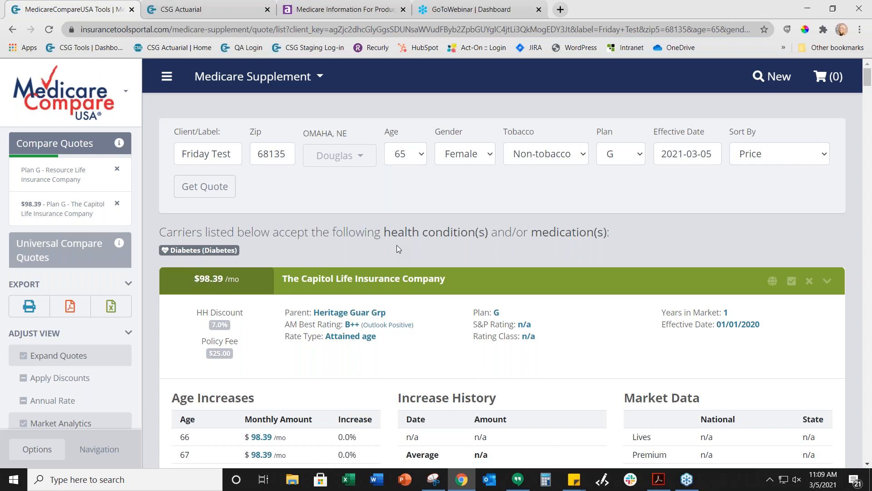
pyautogui.scroll(-2, 397, 249)
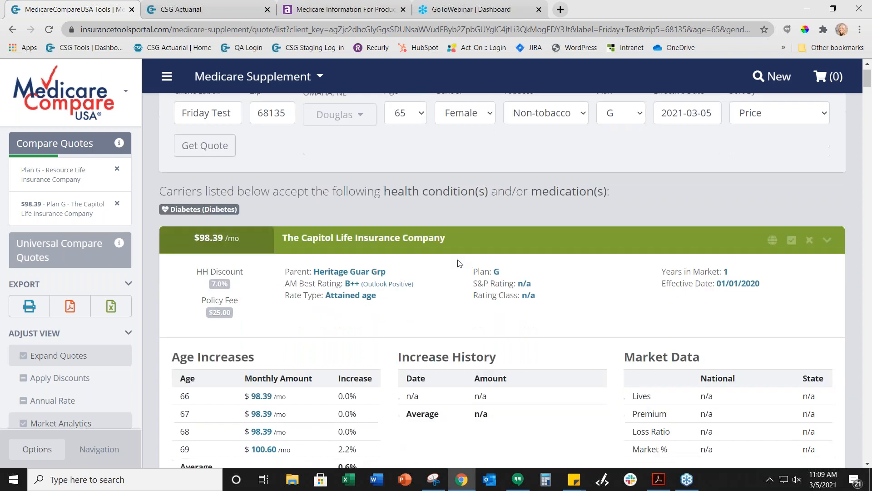
pyautogui.hotkey('ctrl', 'f')
pyautogui.write('united')
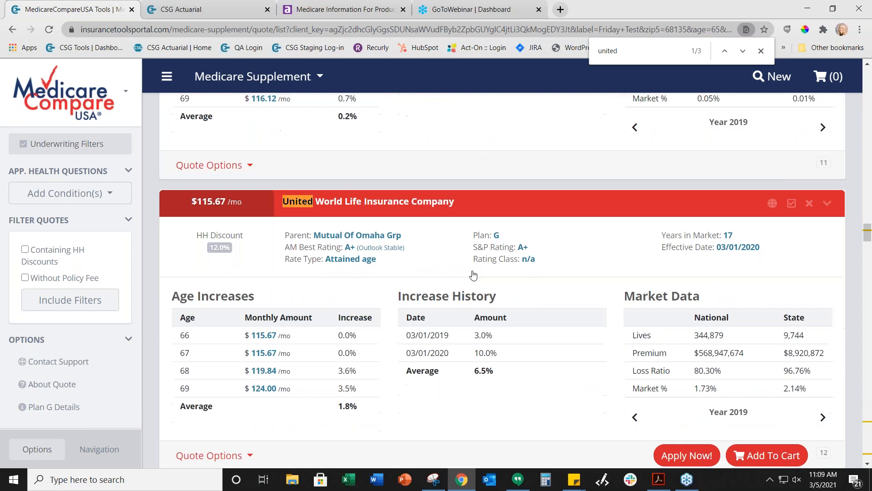
pyautogui.scroll(-3, 473, 274)
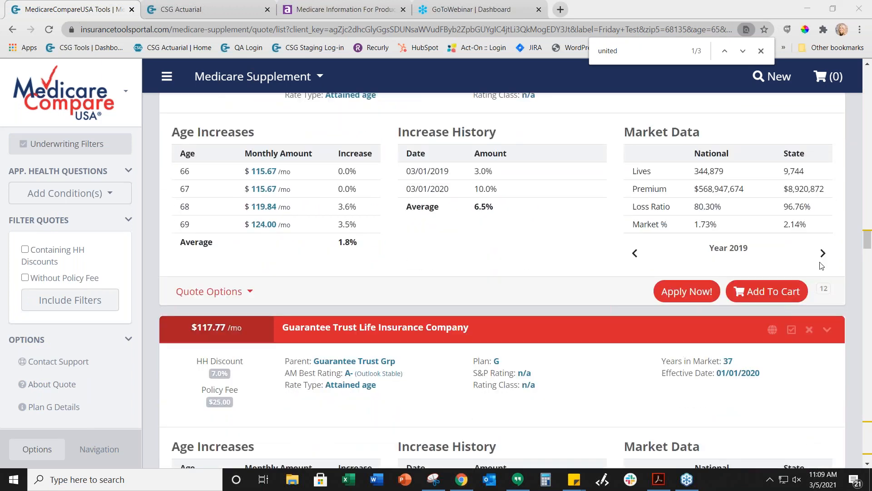
pyautogui.scroll(2, 598, 232)
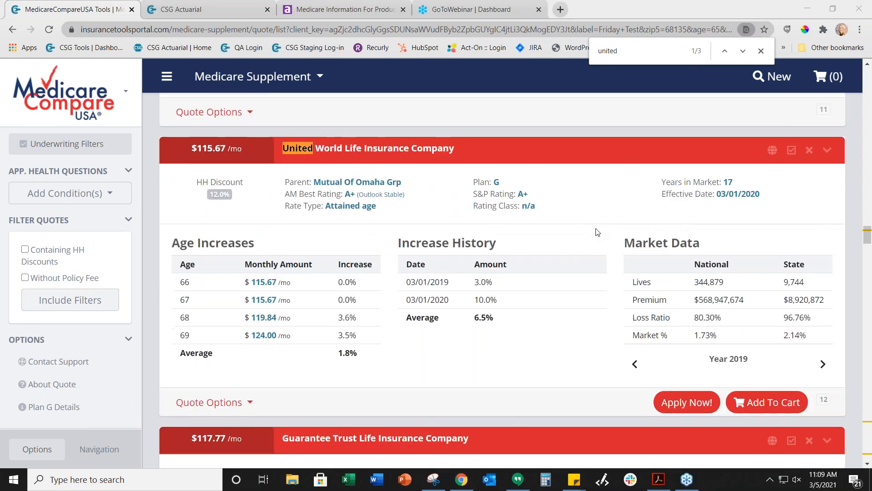
pyautogui.scroll(-1, 597, 232)
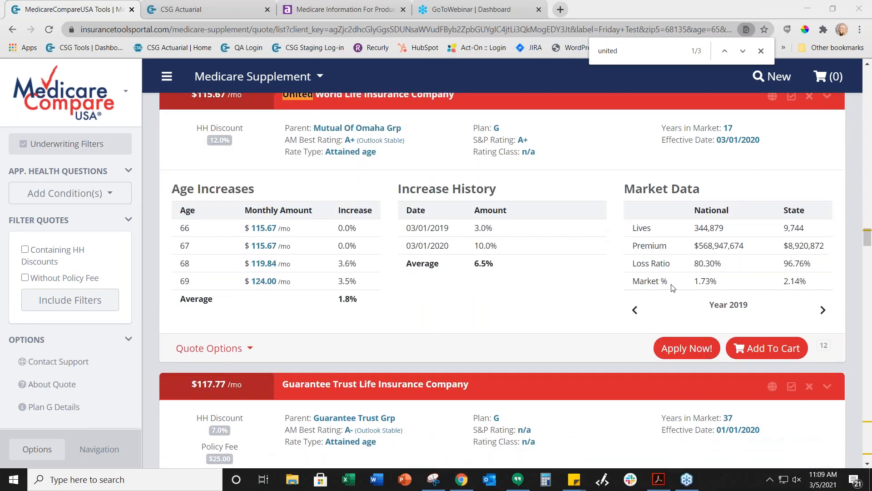
pyautogui.click(668, 352)
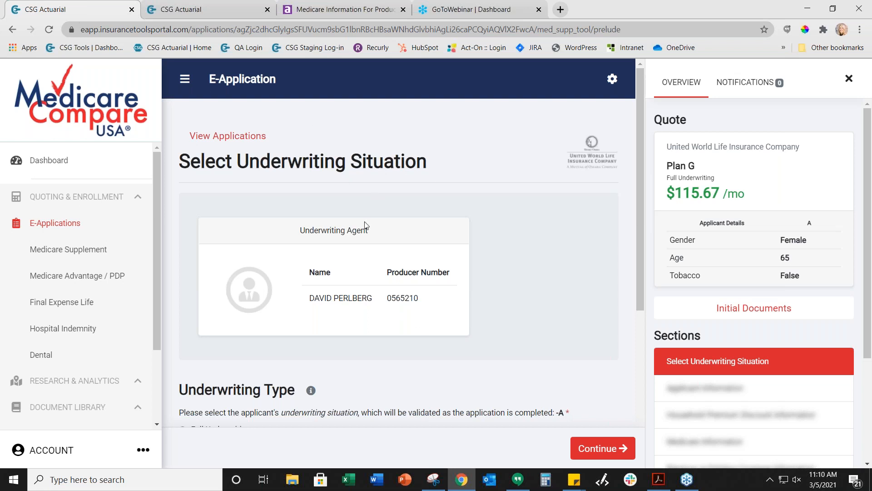
# Review the underwriting type, plan eligibility questions and section list of the new application
pyautogui.scroll(-1, 369, 264)
pyautogui.scroll(-2, 372, 298)
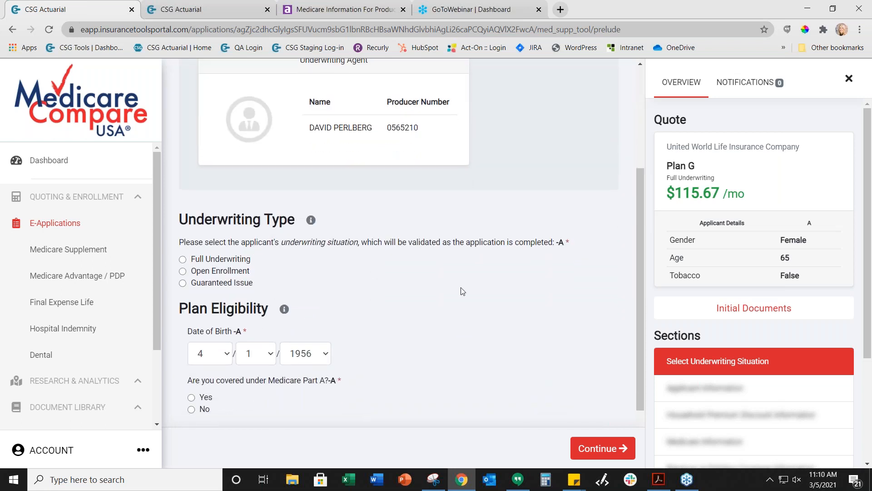
pyautogui.scroll(-1, 370, 284)
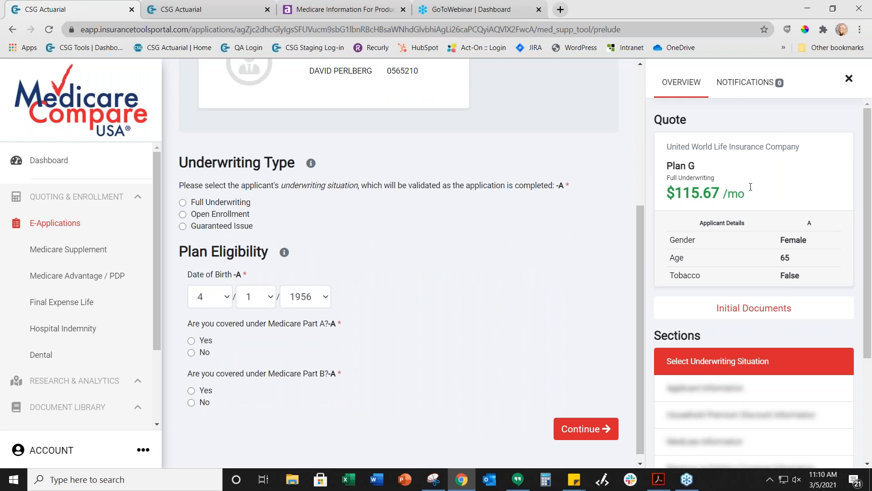
pyautogui.scroll(-2, 751, 186)
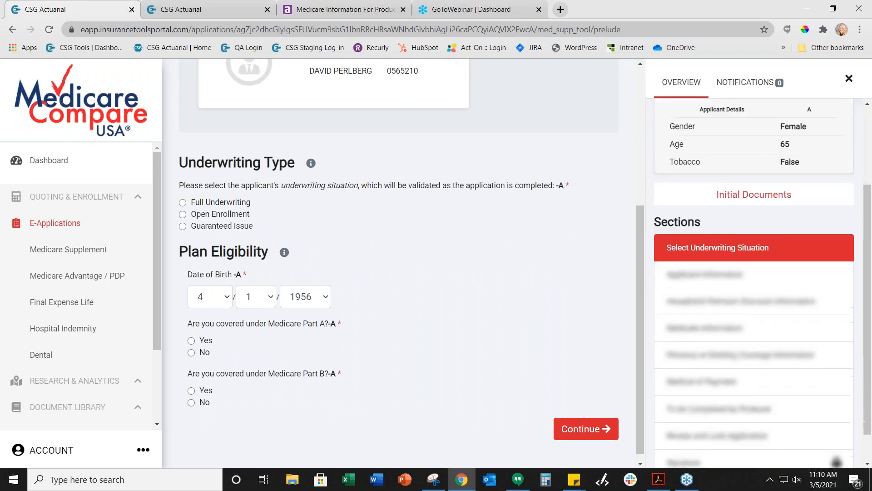
# Switch to the already filled-in Open Enrollment application, check its underwriting and eligibility answers, and continue to Applicant Information
pyautogui.click(212, 15)
pyautogui.scroll(-4, 421, 304)
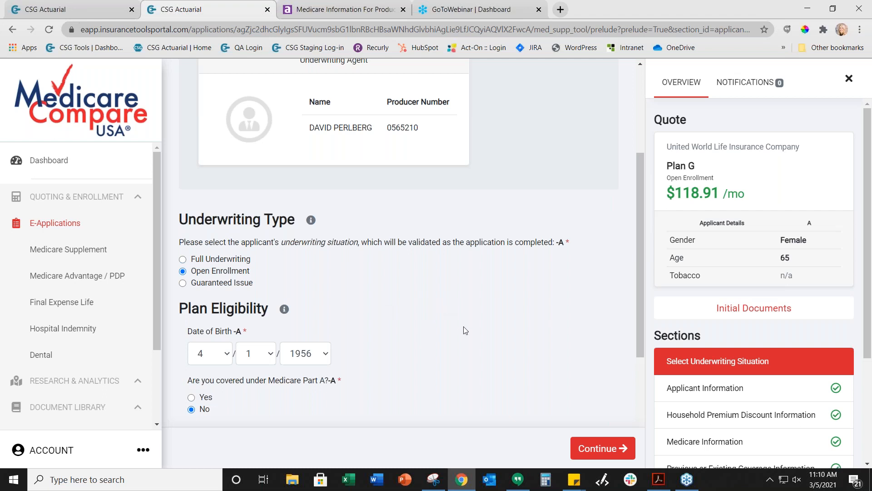
pyautogui.scroll(-2, 509, 336)
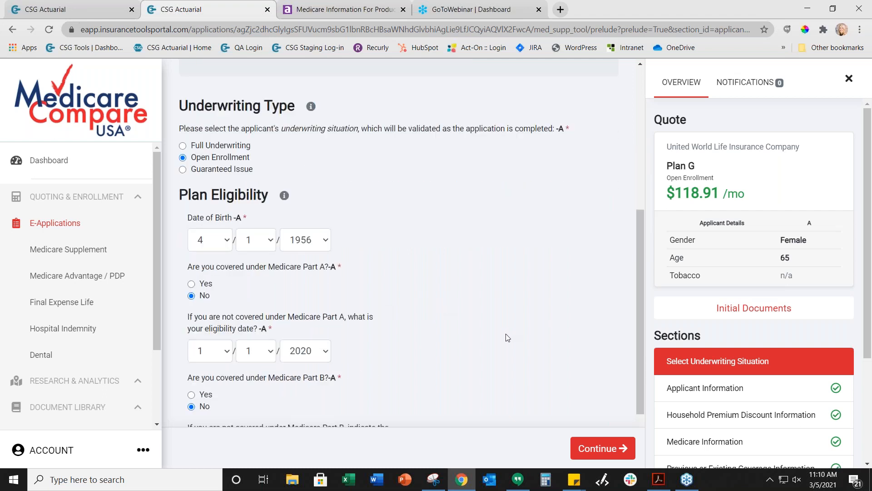
pyautogui.scroll(-2, 507, 337)
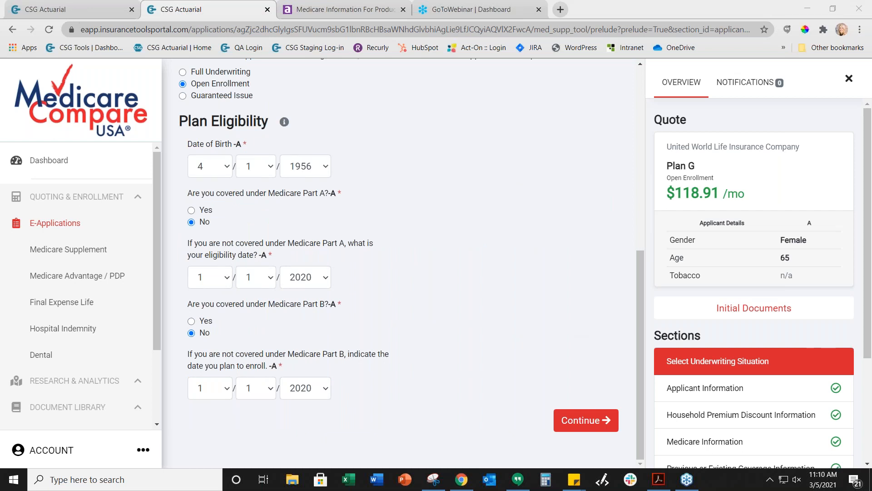
pyautogui.scroll(-1, 750, 379)
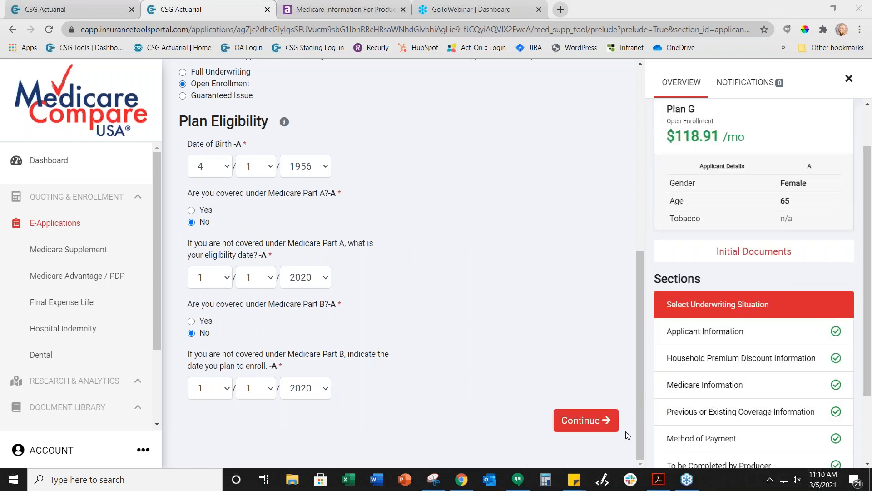
pyautogui.click(584, 423)
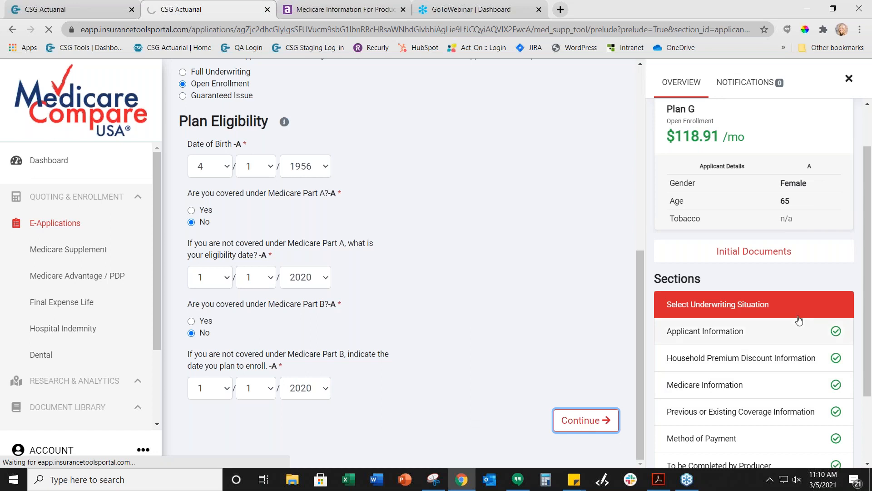
# Change the plan selection in Applicant Information to Plan A
pyautogui.scroll(-1, 845, 314)
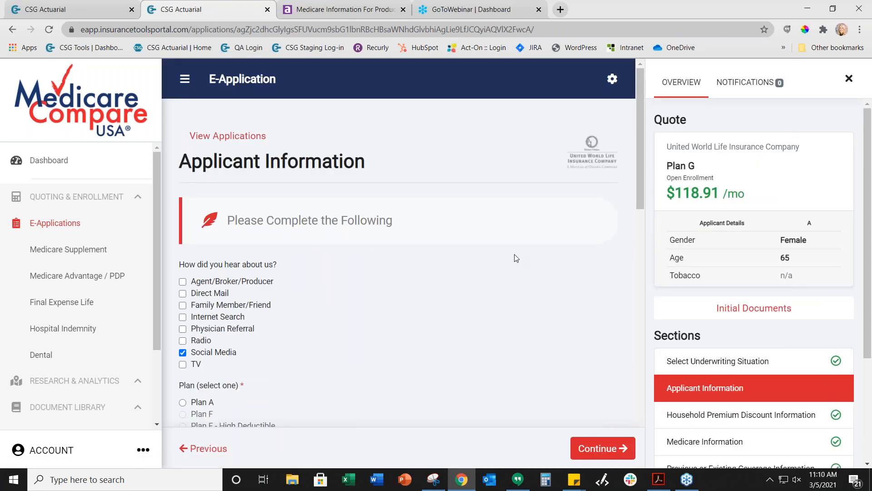
pyautogui.scroll(-1, 515, 255)
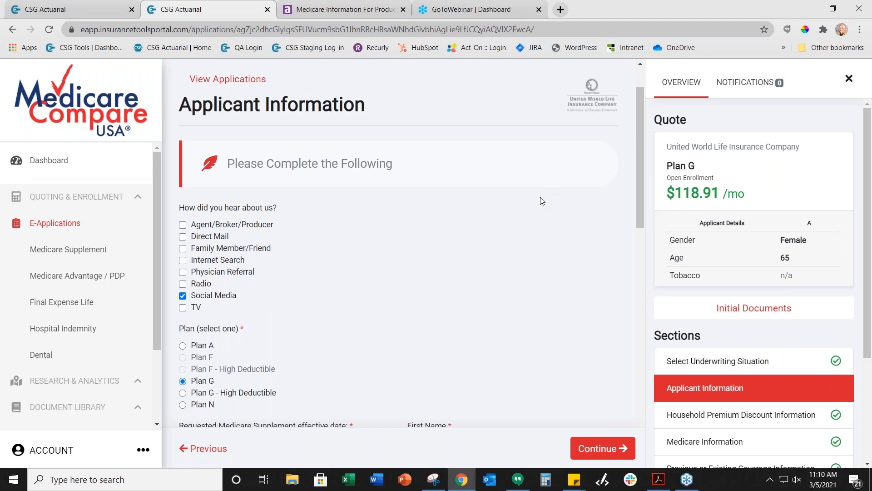
pyautogui.scroll(-2, 532, 213)
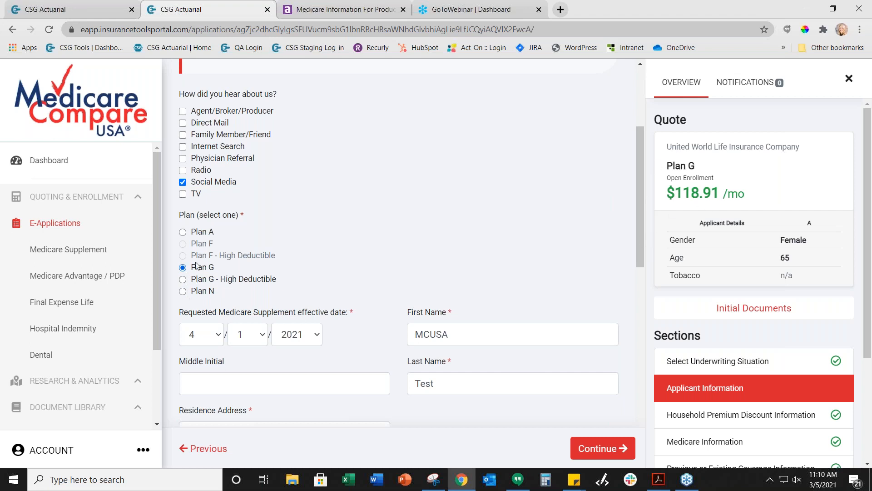
pyautogui.click(183, 232)
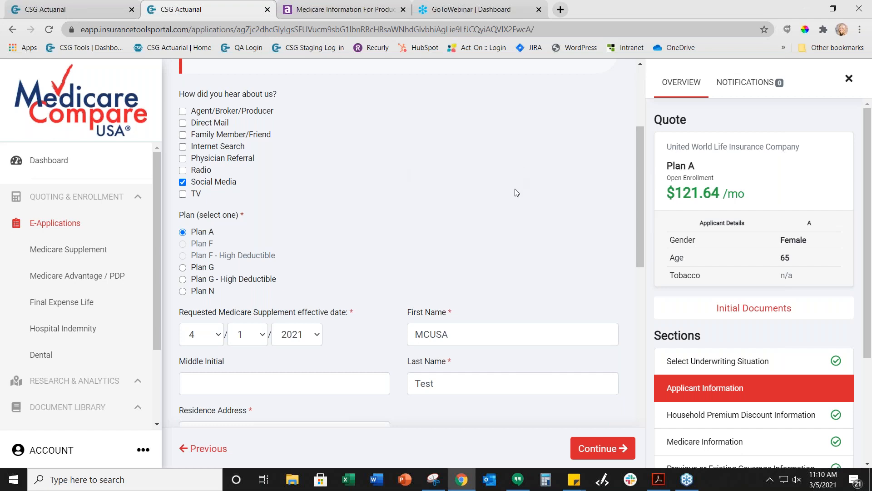
# Examine the applicant's contact and personal fields, the application's notifications and the completion status of its sections
pyautogui.scroll(-1, 517, 200)
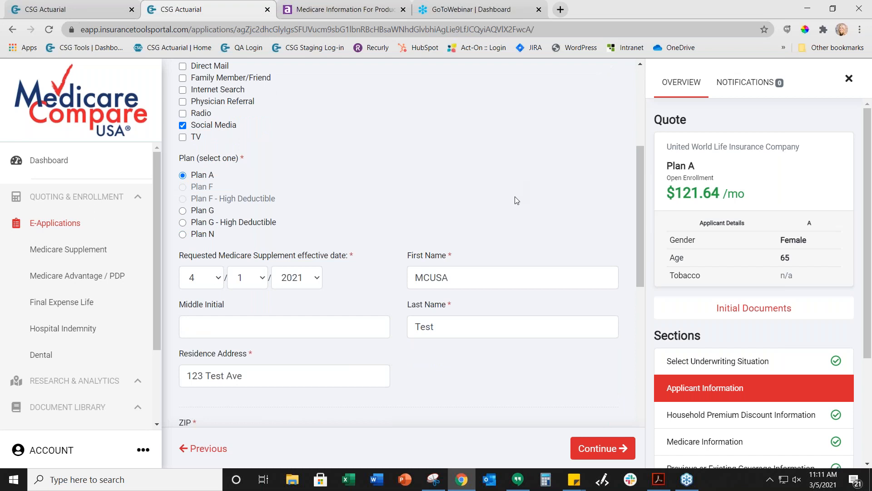
pyautogui.scroll(-5, 516, 200)
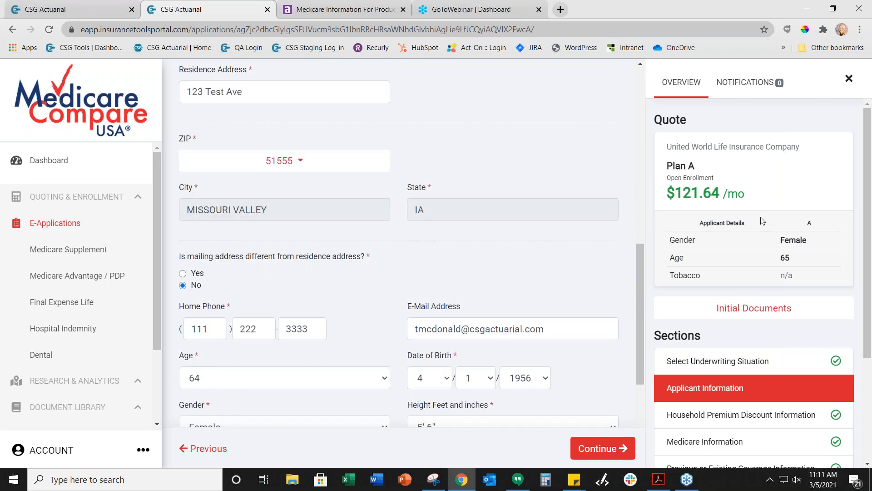
pyautogui.click(729, 87)
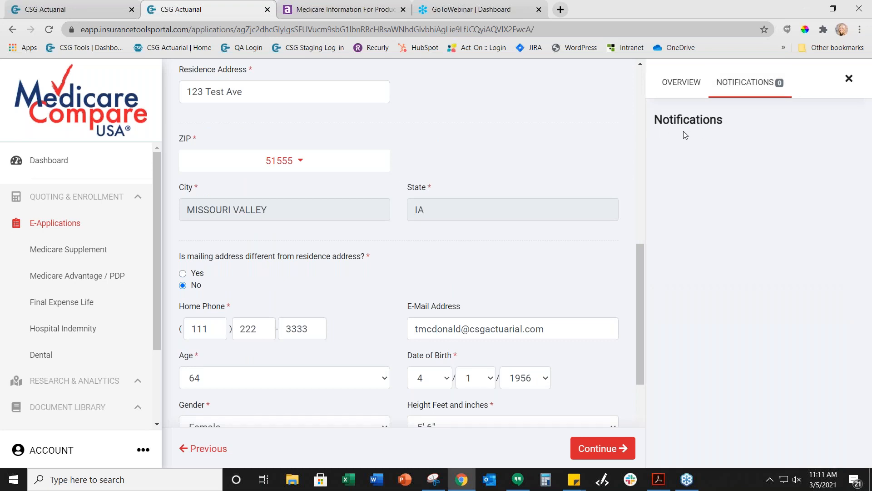
pyautogui.click(673, 83)
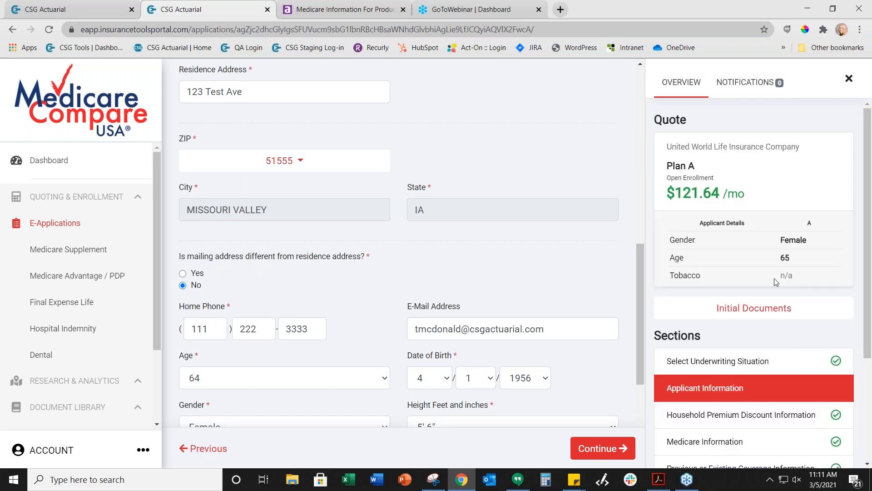
pyautogui.scroll(-2, 776, 281)
pyautogui.scroll(-1, 776, 281)
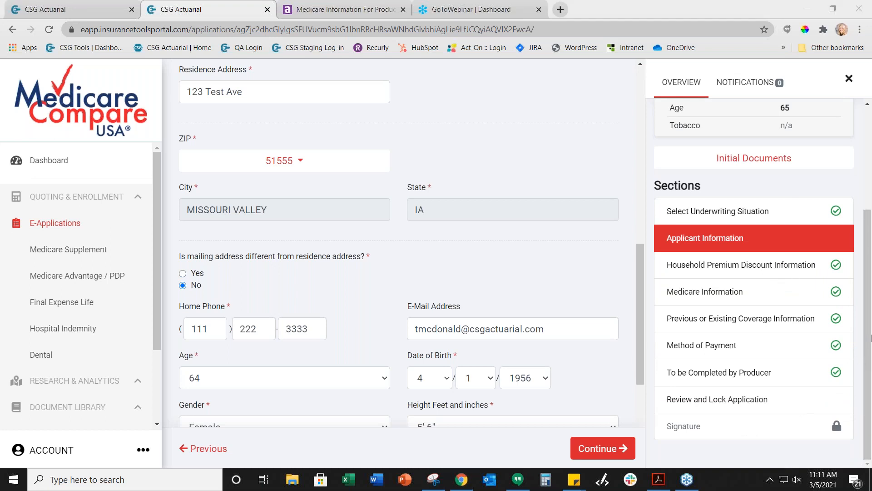
pyautogui.click(871, 334)
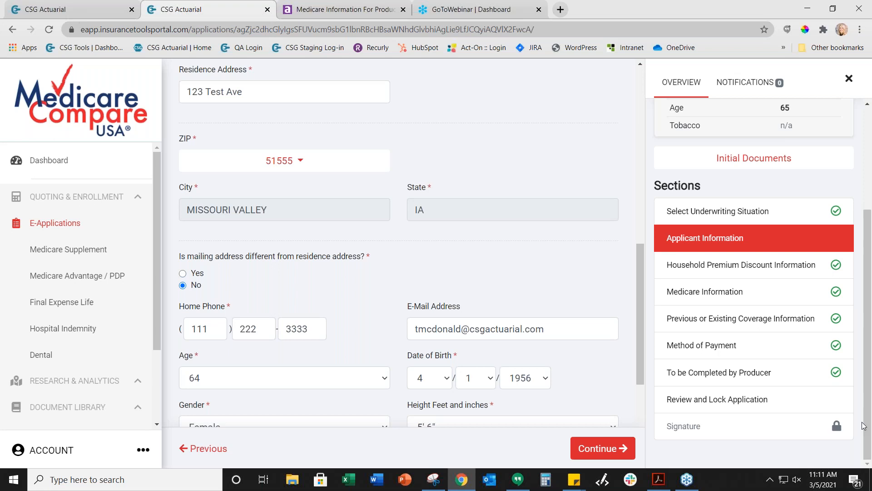
# Leave the application for the dashboard and open the list of active e-applications
pyautogui.scroll(10, 483, 306)
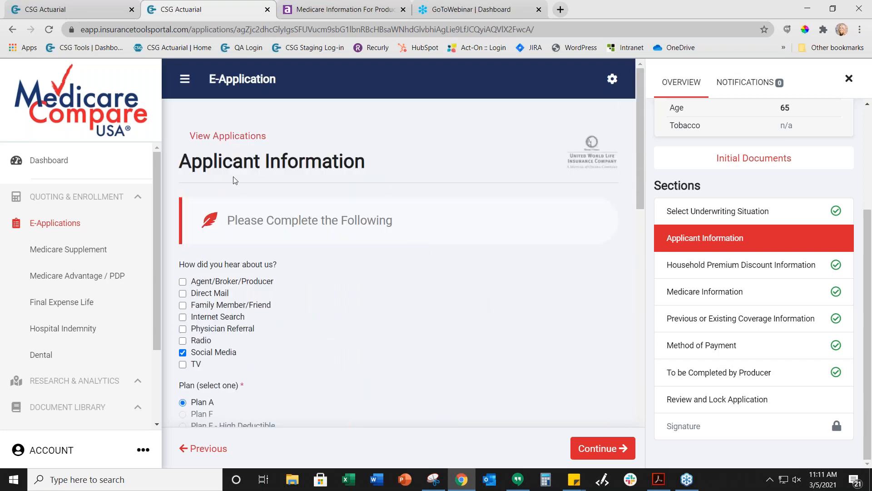
pyautogui.click(67, 171)
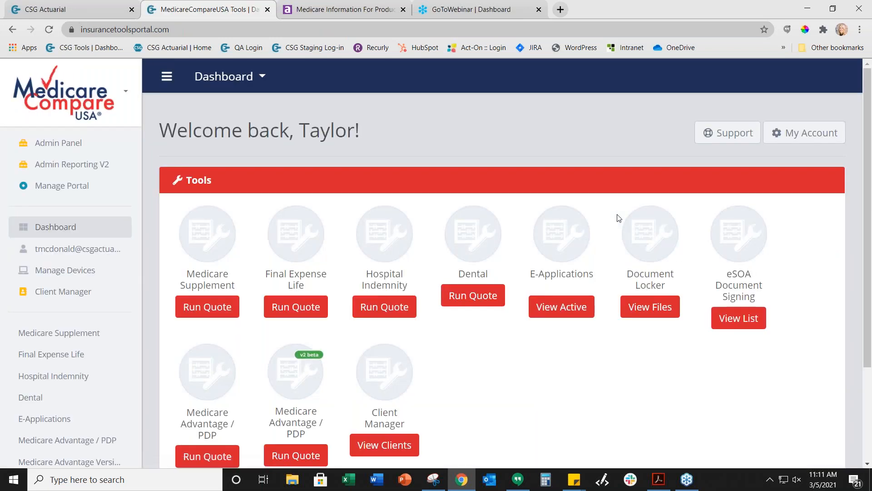
pyautogui.click(587, 305)
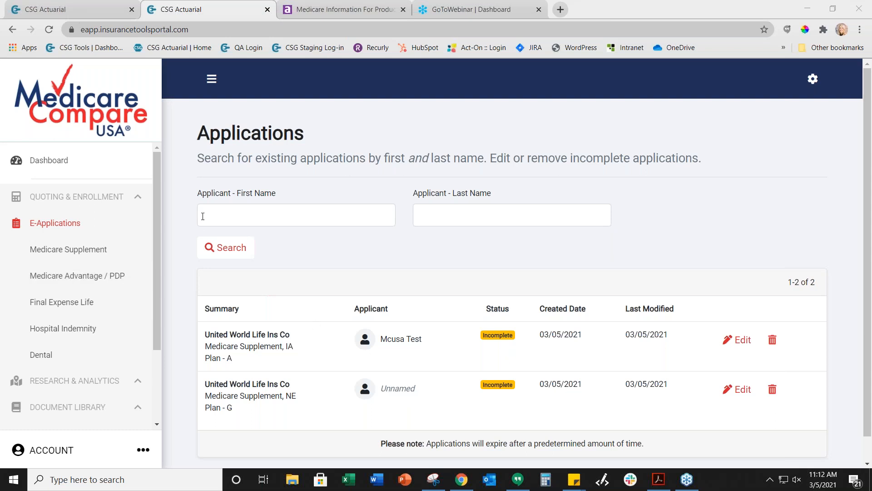
# Start a new Final Expense Life quote from the dashboard and enter ZIP code 68135
pyautogui.click(61, 163)
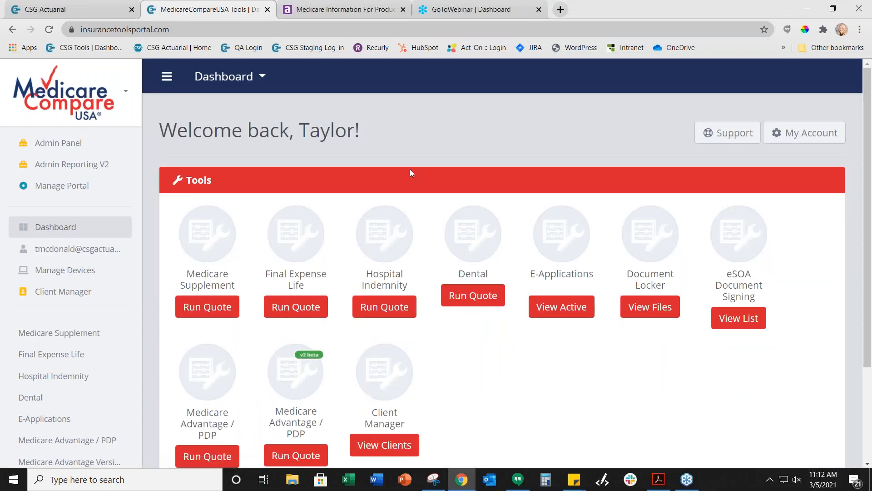
pyautogui.click(299, 306)
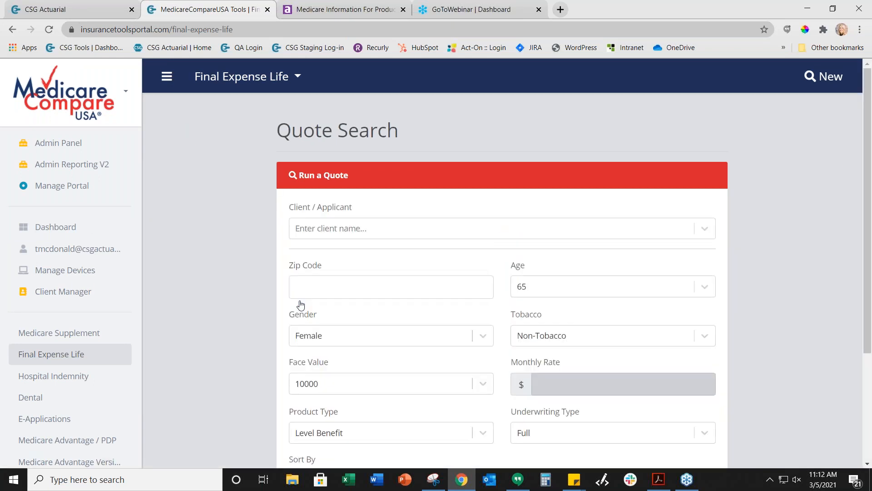
pyautogui.scroll(-1, 301, 306)
pyautogui.click(332, 228)
pyautogui.write('68135')
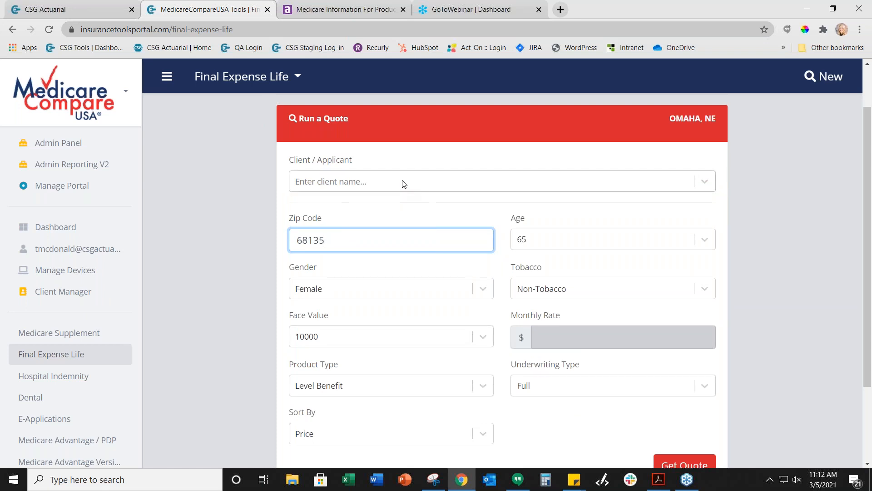
# Examine the Face Value, Monthly Rate, Product Type and Underwriting Type choices in the Final Expense Life quote form
pyautogui.scroll(-1, 396, 180)
pyautogui.click(353, 286)
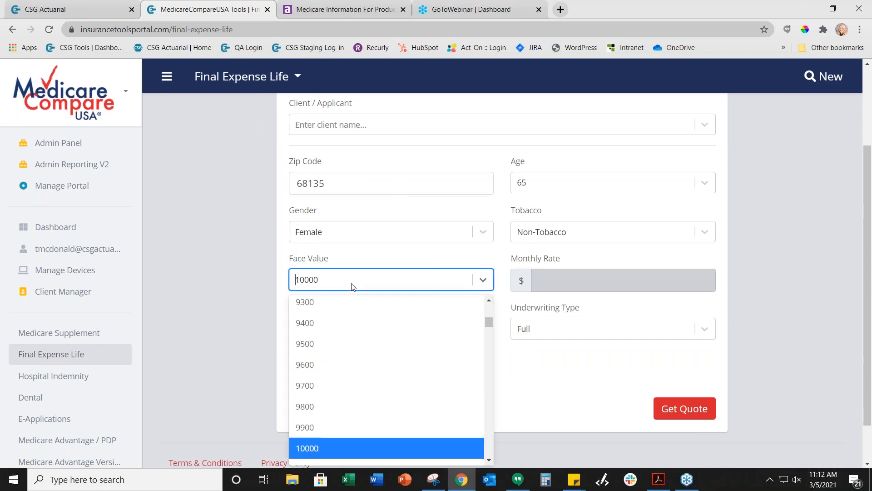
pyautogui.click(162, 293)
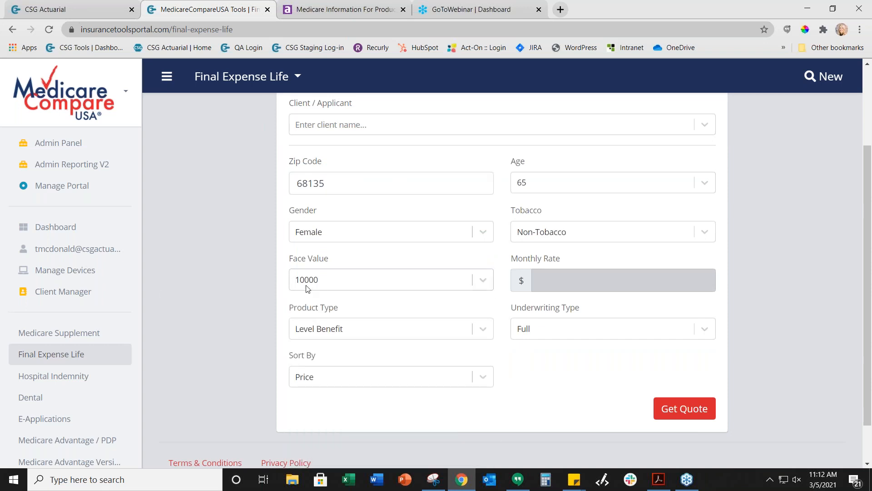
pyautogui.click(623, 278)
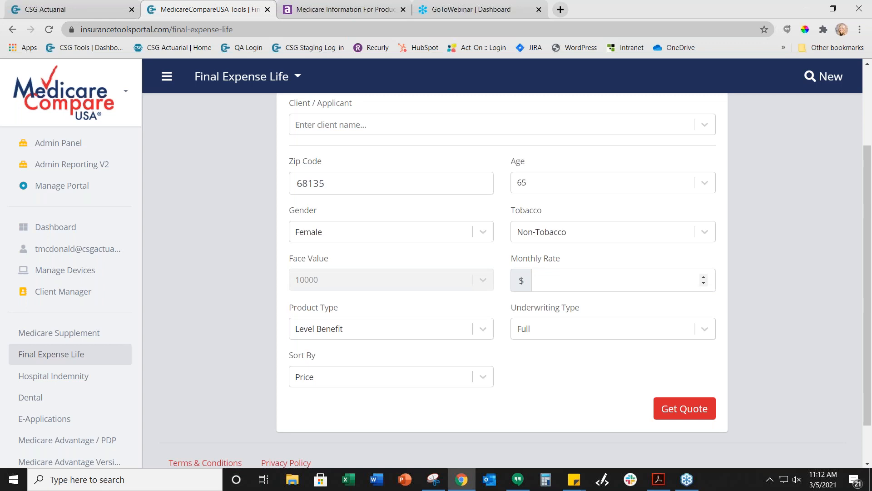
pyautogui.click(376, 333)
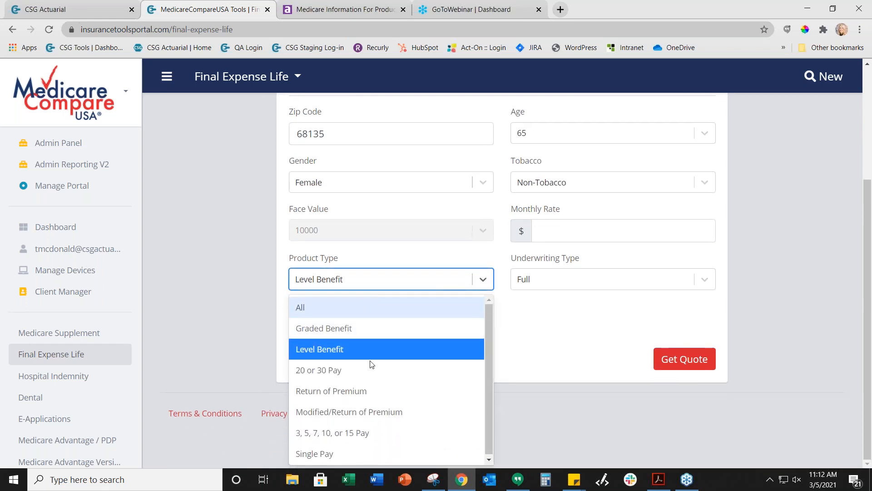
pyautogui.click(590, 352)
pyautogui.click(569, 278)
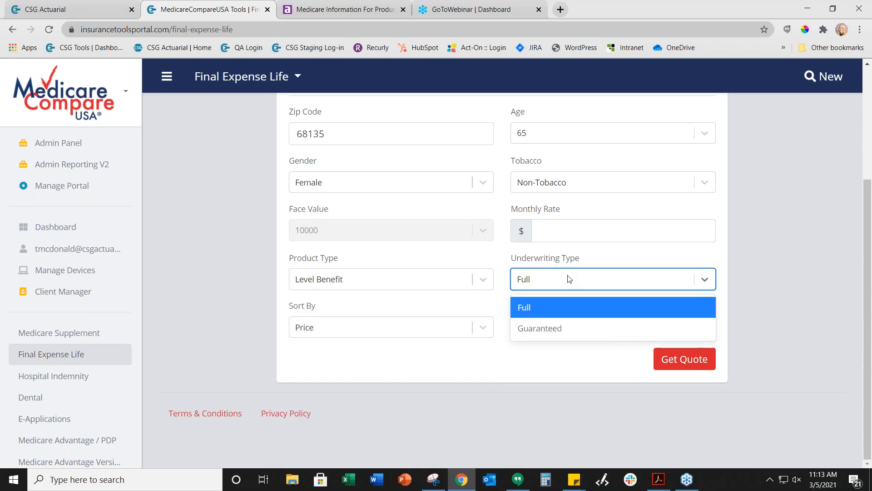
pyautogui.click(556, 359)
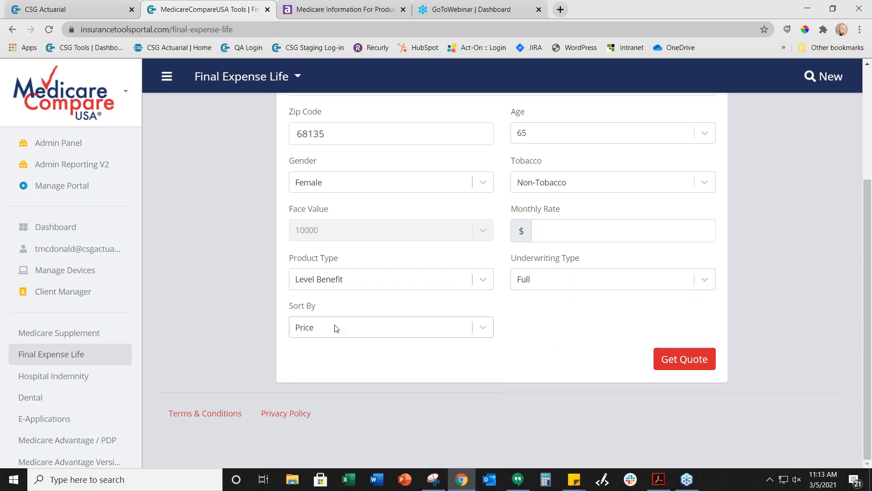
# Run the Level Benefit final expense quote and rerun it with the product type set to Graded Benefit
pyautogui.click(666, 363)
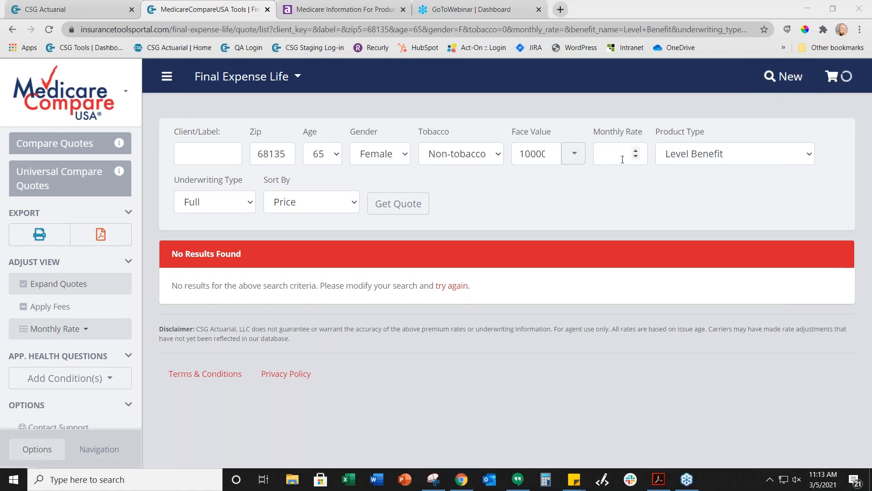
pyautogui.click(697, 153)
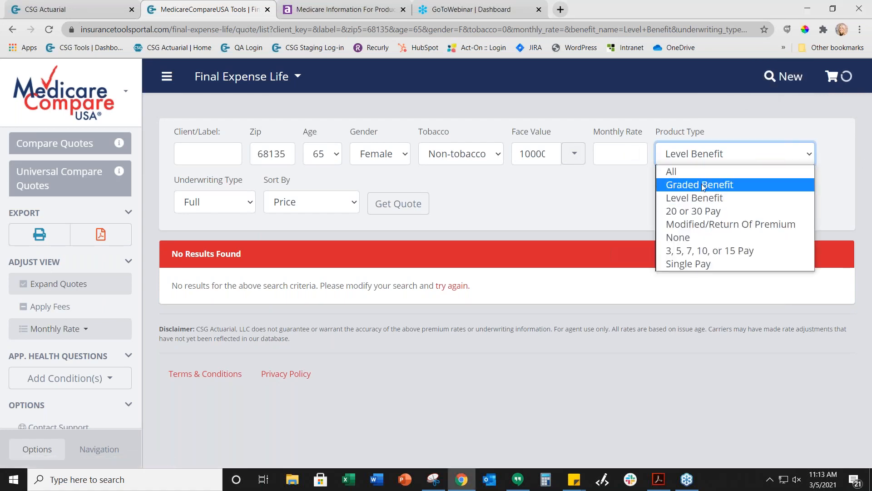
pyautogui.click(701, 184)
pyautogui.click(401, 204)
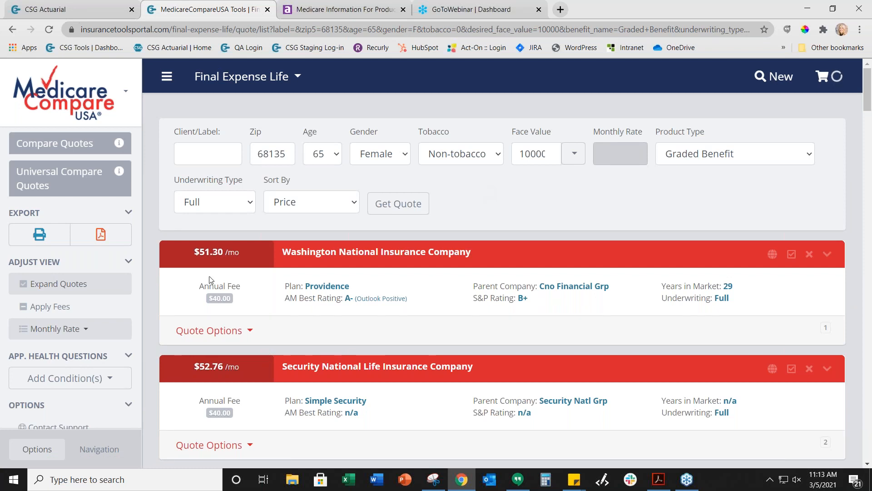
# Apply fees to the final expense quotes and view the plan details of the Washington National Insurance Company quote
pyautogui.click(214, 331)
pyautogui.click(53, 308)
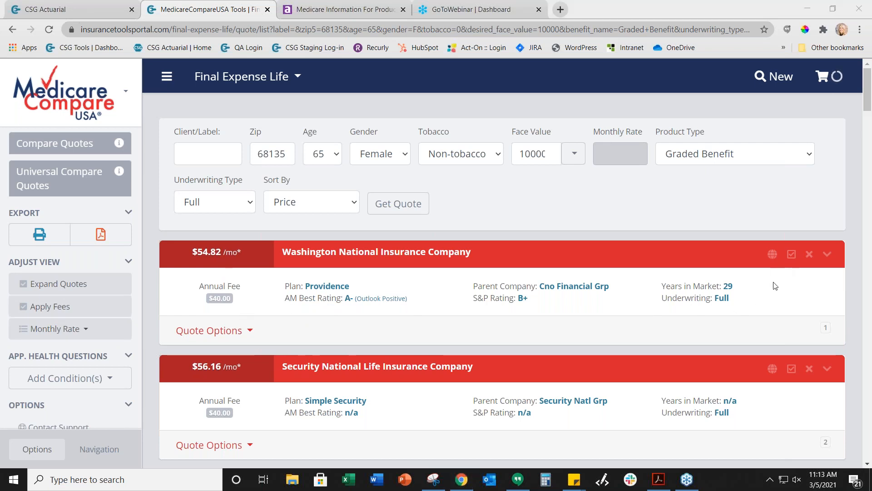
pyautogui.moveTo(195, 332)
pyautogui.click(212, 357)
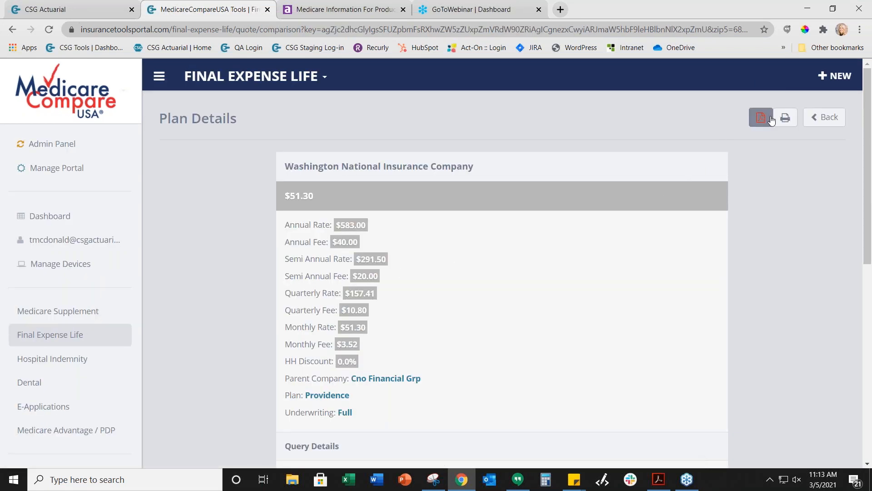
pyautogui.click(826, 118)
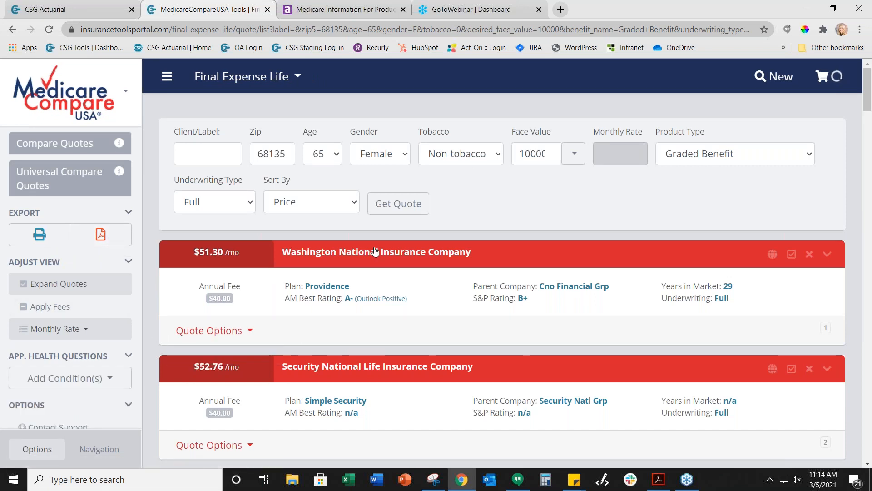
# Return to the dashboard and run a Hospital Indemnity quote for ZIP code 68135
pyautogui.click(278, 76)
pyautogui.click(236, 111)
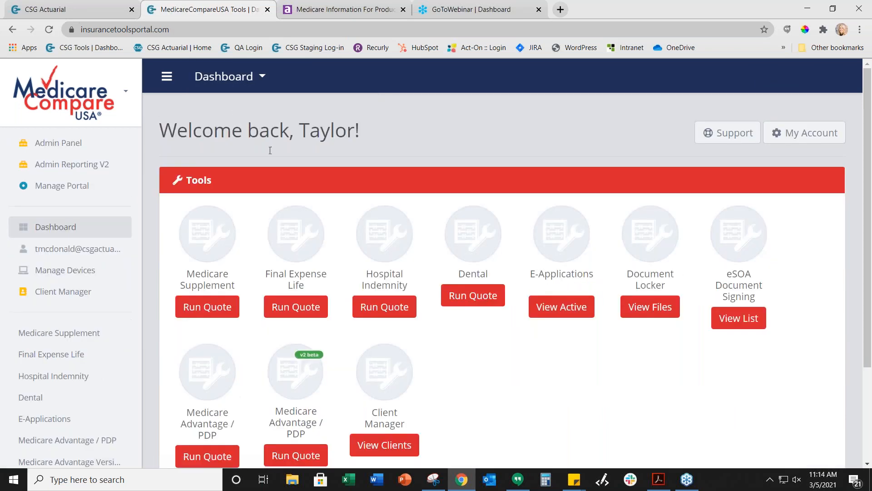
pyautogui.click(369, 308)
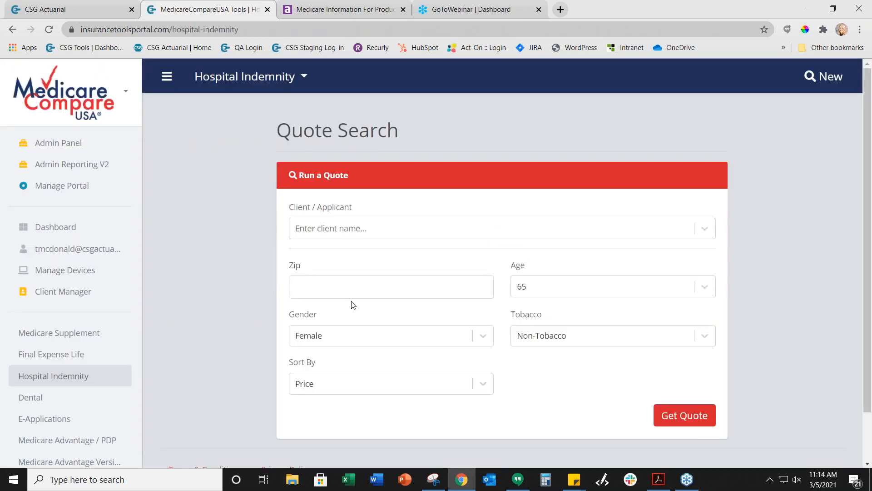
pyautogui.click(334, 291)
pyautogui.write('68135')
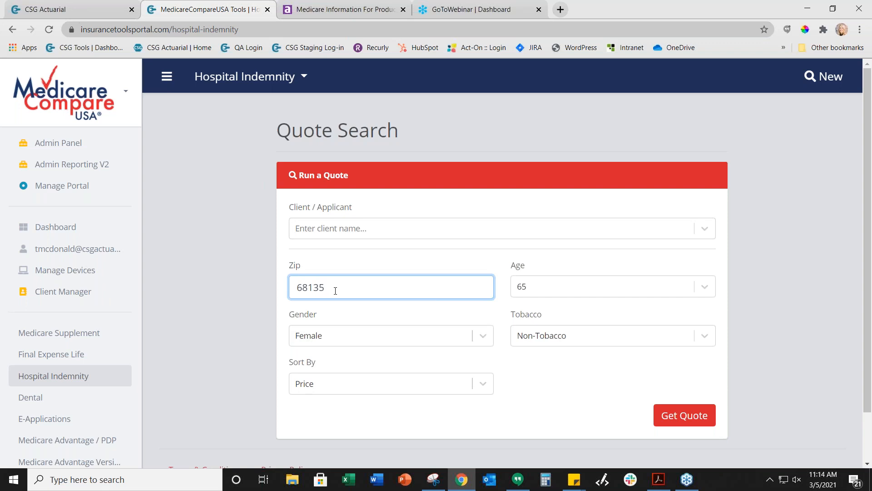
pyautogui.scroll(-1, 394, 312)
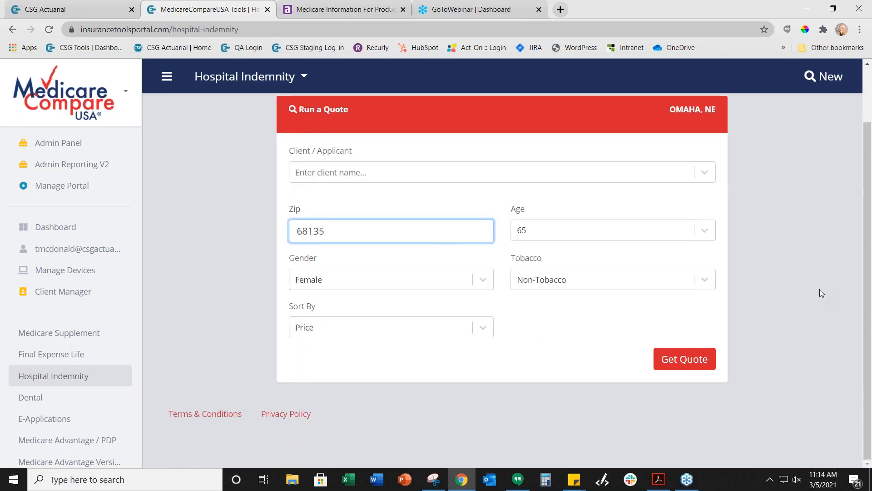
pyautogui.click(685, 359)
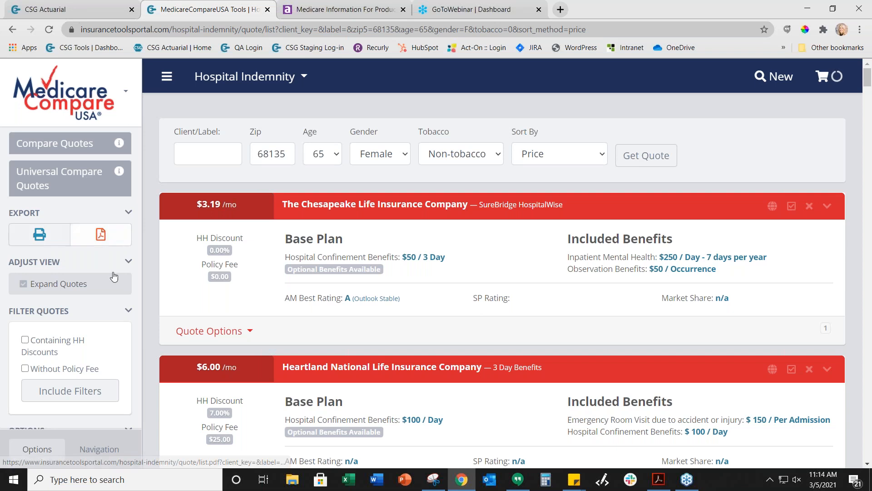
# Preview the collapsed quote list and check the carrier resources site for the Chesapeake Life SureBridge HospitalWise quote
pyautogui.click(102, 291)
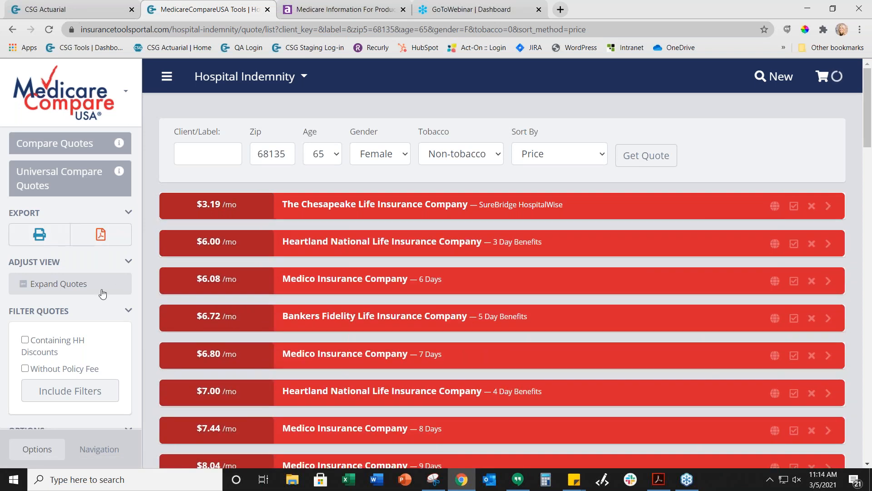
pyautogui.click(102, 292)
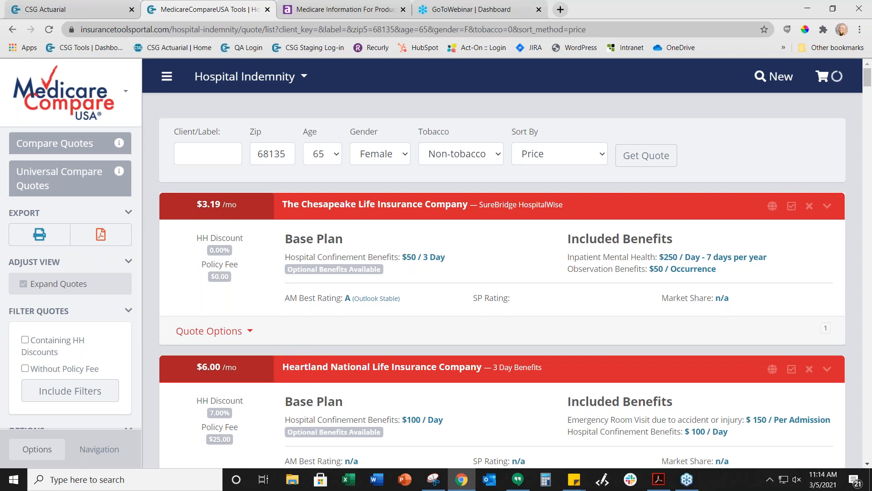
pyautogui.click(191, 339)
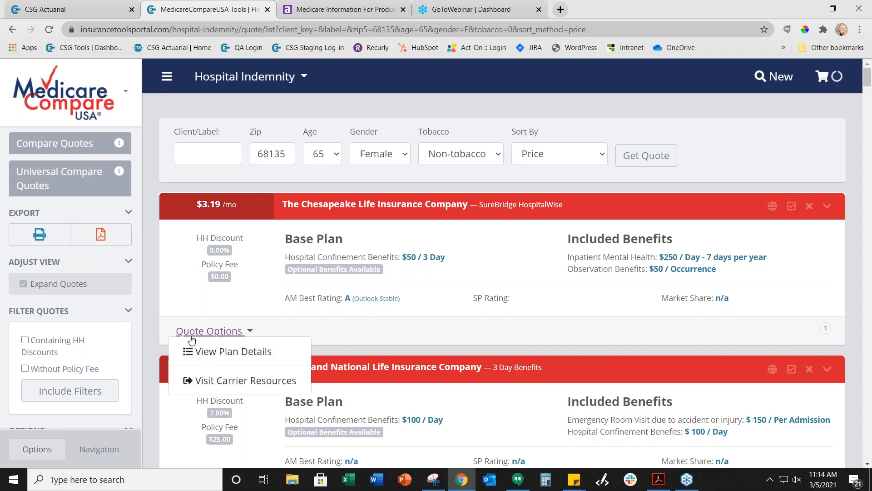
pyautogui.click(225, 381)
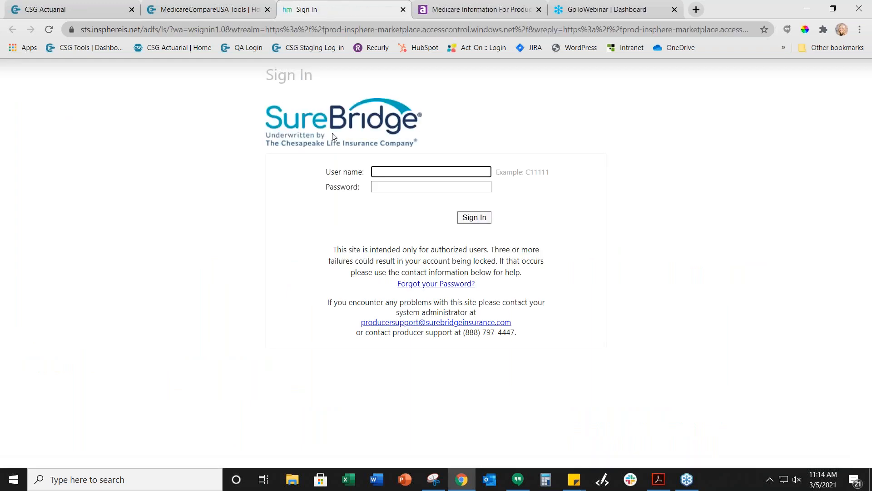
pyautogui.click(404, 10)
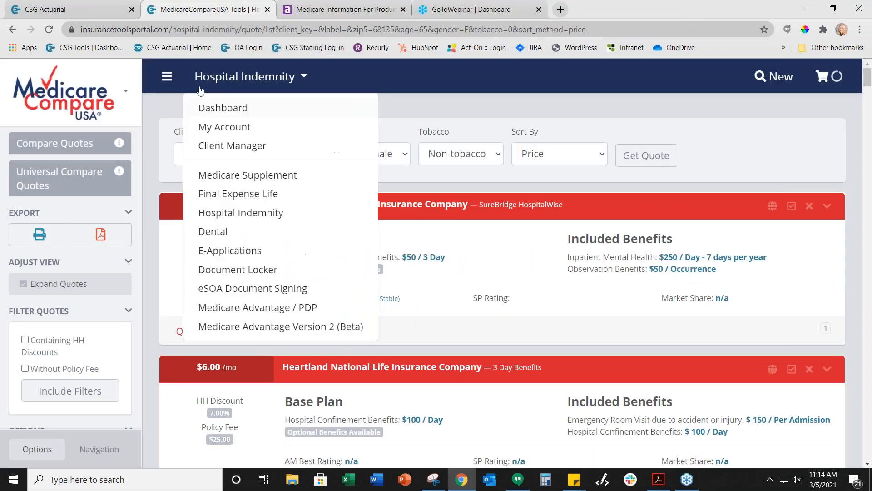
# Open the plan details of the Chesapeake Life SureBridge HospitalWise quote and examine its base plan amounts and optional benefits
pyautogui.click(210, 332)
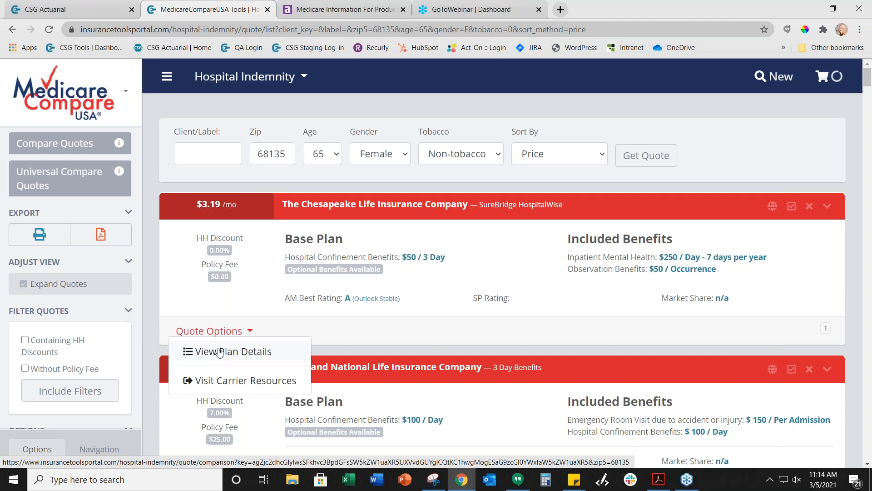
pyautogui.click(240, 354)
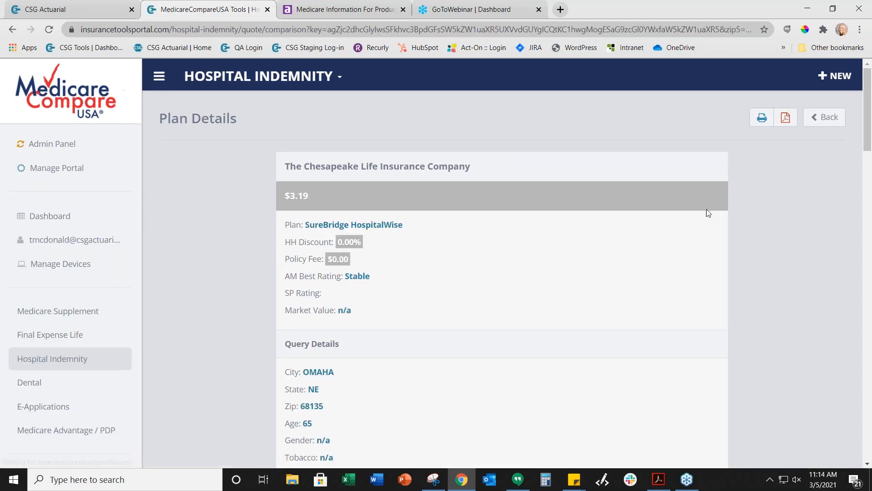
pyautogui.scroll(-4, 621, 254)
pyautogui.scroll(-2, 622, 259)
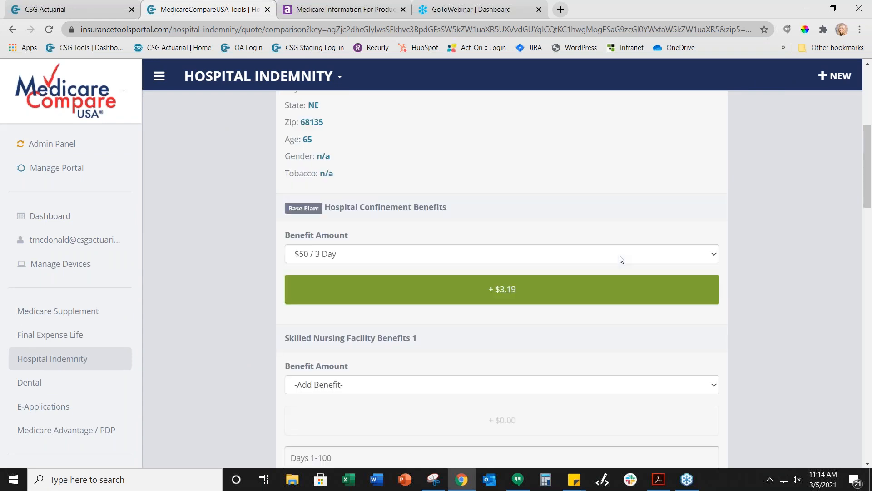
pyautogui.click(666, 260)
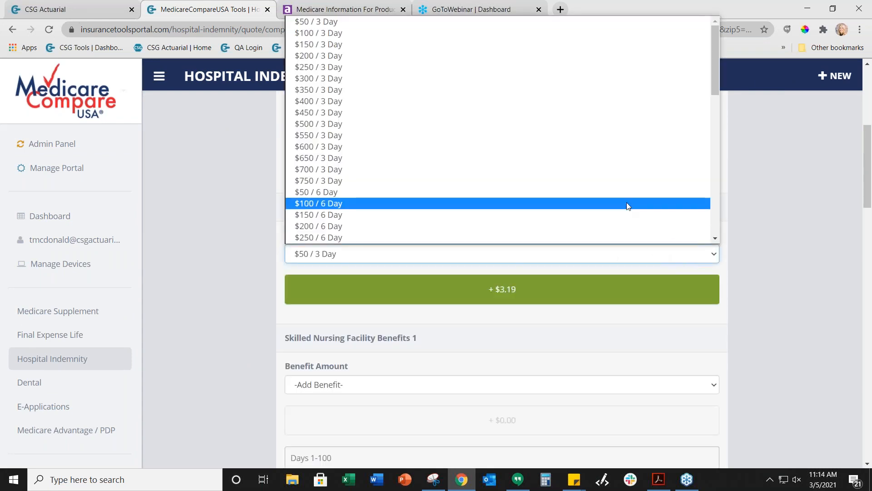
pyautogui.click(755, 227)
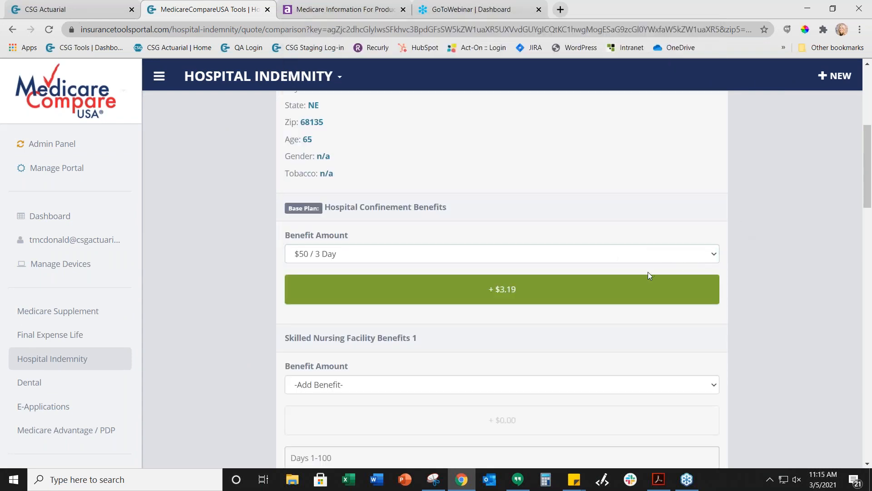
pyautogui.scroll(-2, 650, 271)
pyautogui.scroll(-1, 650, 283)
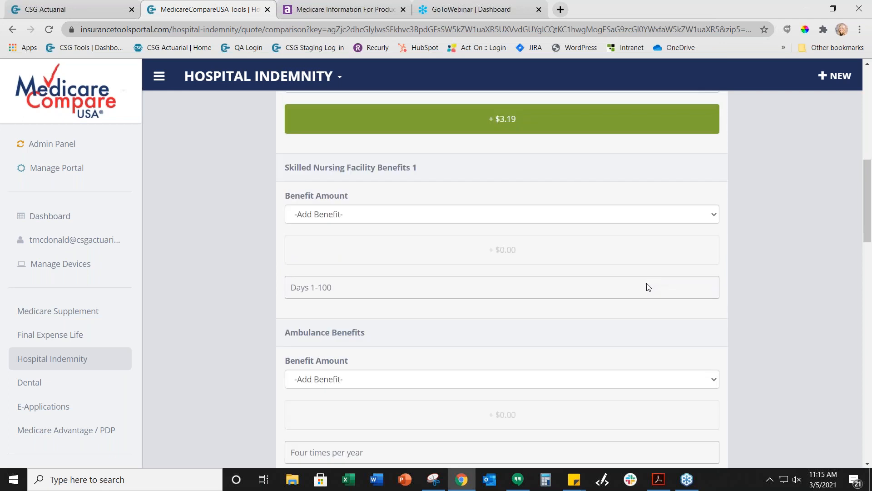
pyautogui.scroll(-6, 649, 291)
pyautogui.scroll(3, 648, 302)
pyautogui.scroll(5, 648, 304)
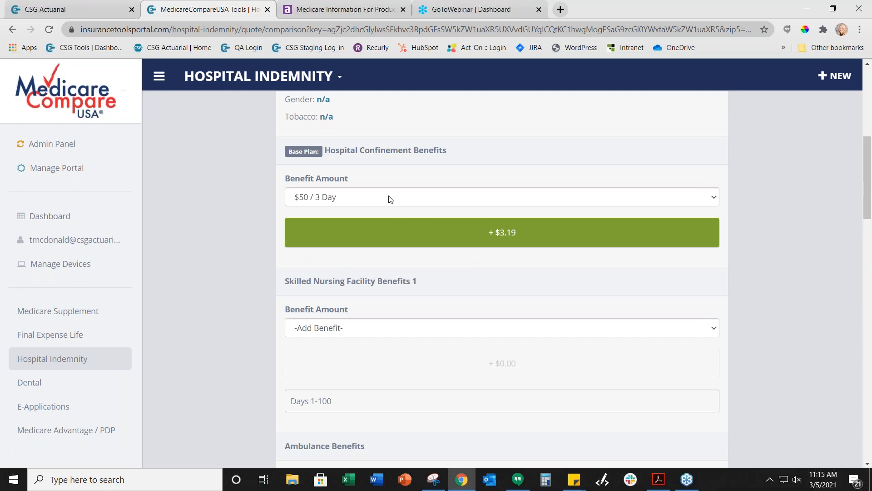
pyautogui.scroll(1, 390, 199)
pyautogui.scroll(1, 334, 265)
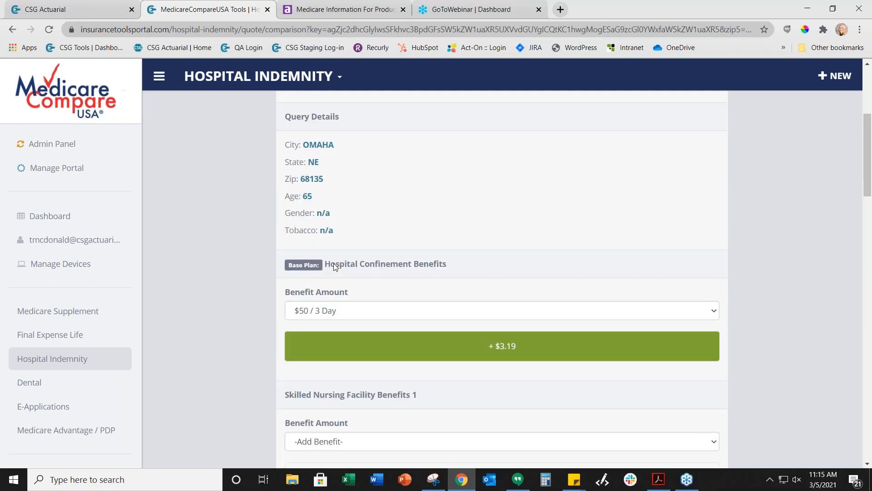
# Set the base plan's hospital confinement benefit amount to $100 / 6 Day
pyautogui.click(341, 311)
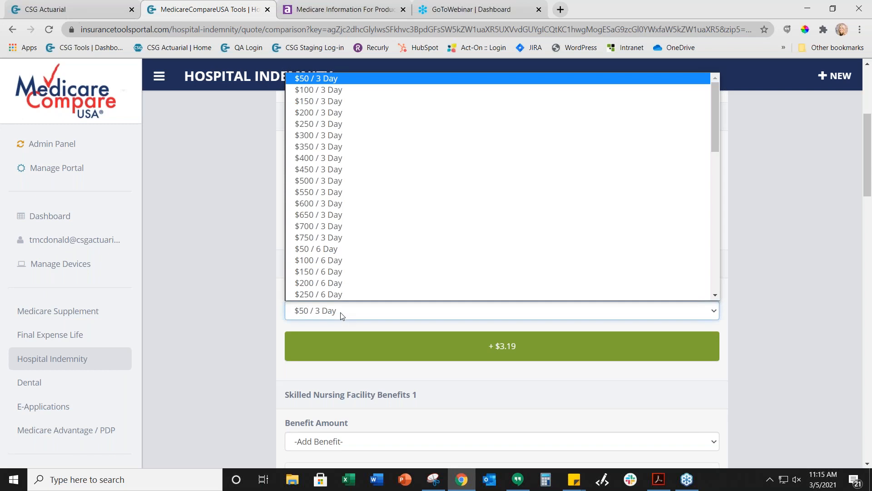
pyautogui.click(336, 271)
pyautogui.scroll(-2, 594, 245)
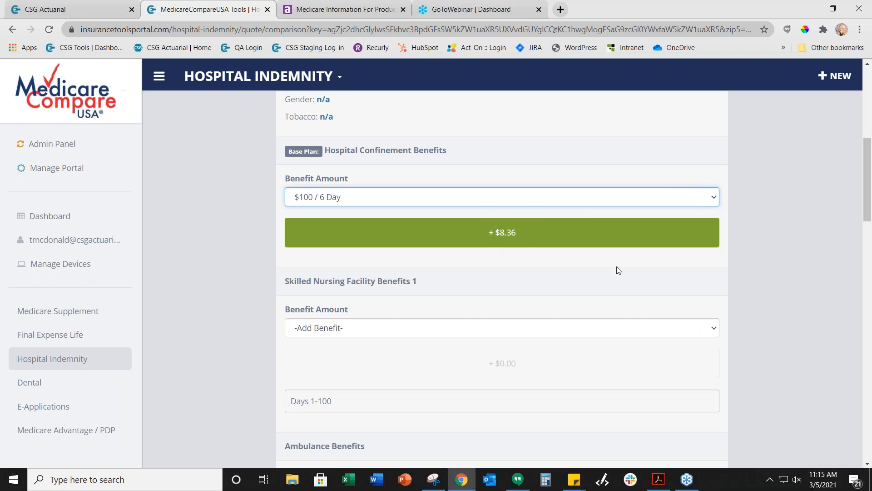
# Review the remaining optional and included benefits of the SureBridge HospitalWise plan, and return to the quote list
pyautogui.scroll(-3, 632, 299)
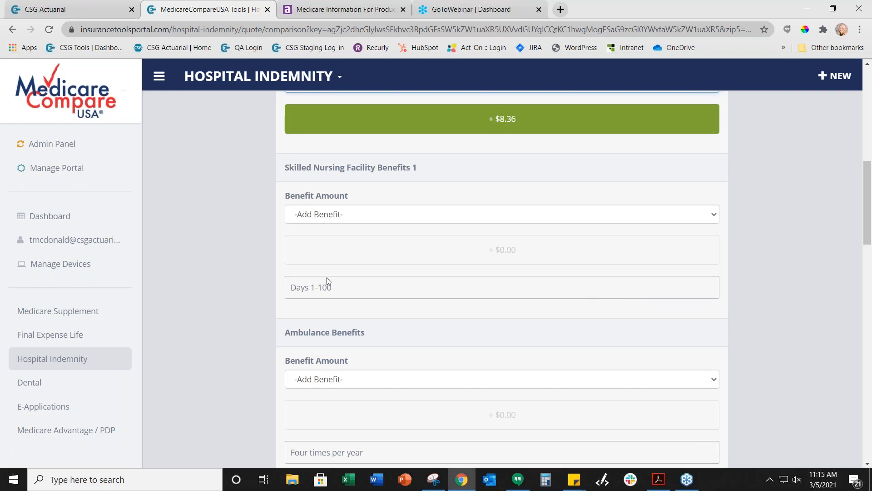
pyautogui.scroll(-5, 568, 313)
pyautogui.scroll(-15, 591, 342)
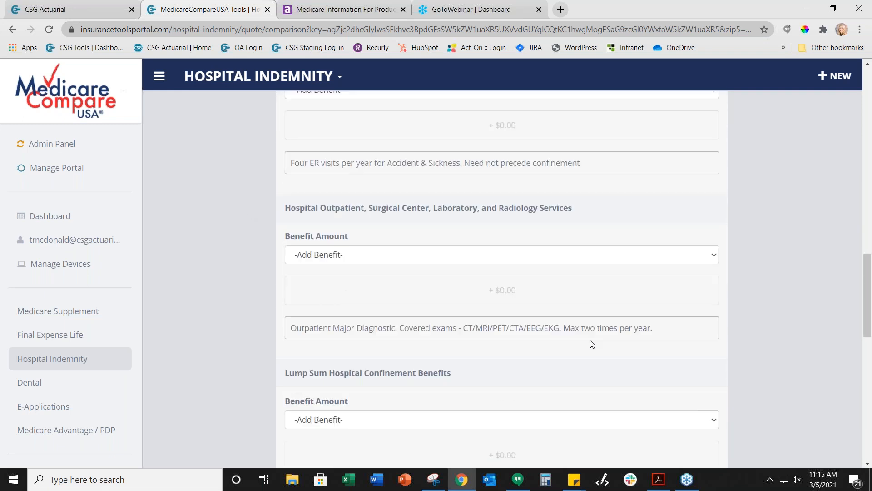
pyautogui.scroll(-4, 592, 347)
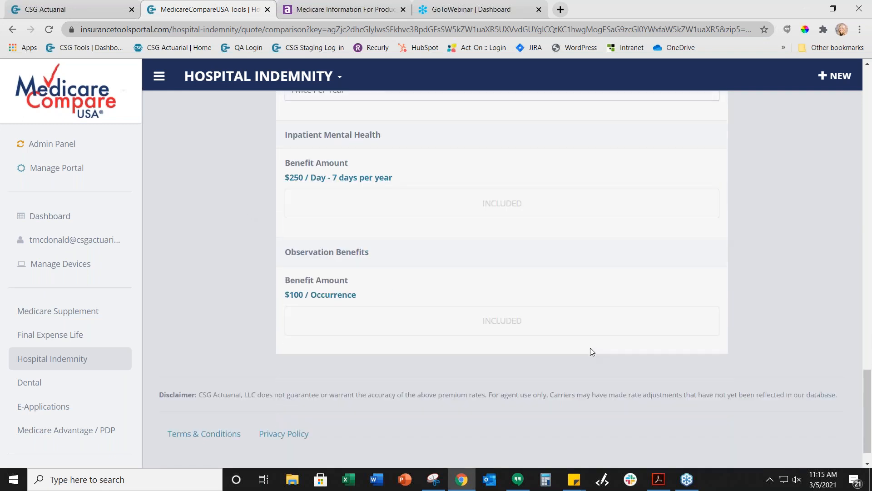
pyautogui.scroll(14, 592, 348)
pyautogui.scroll(15, 592, 351)
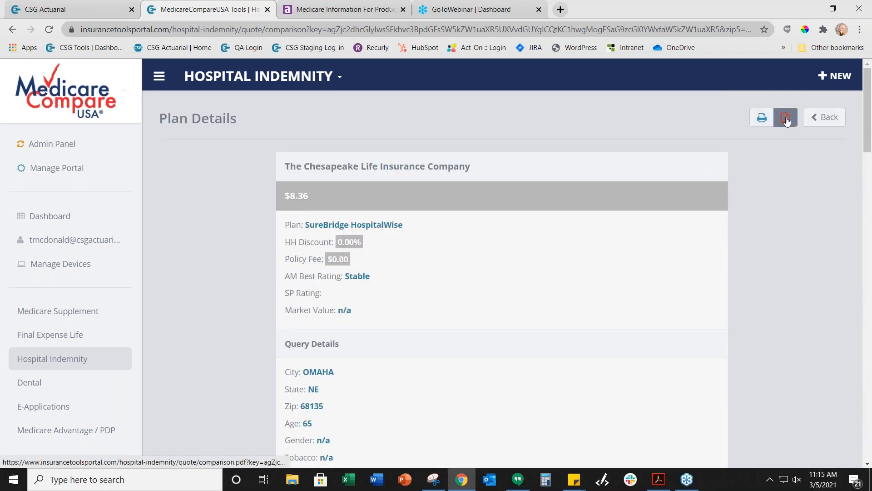
pyautogui.click(826, 117)
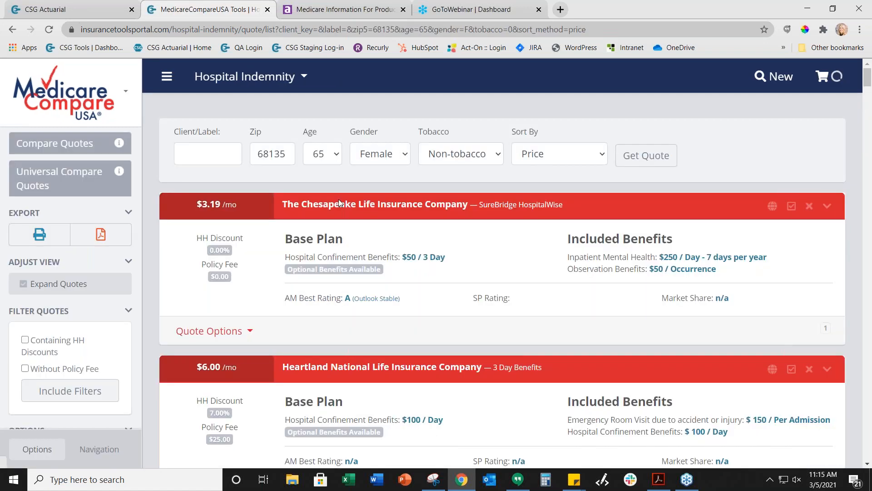
# Return to the dashboard and run a Dental quote for ZIP code 68135
pyautogui.click(271, 75)
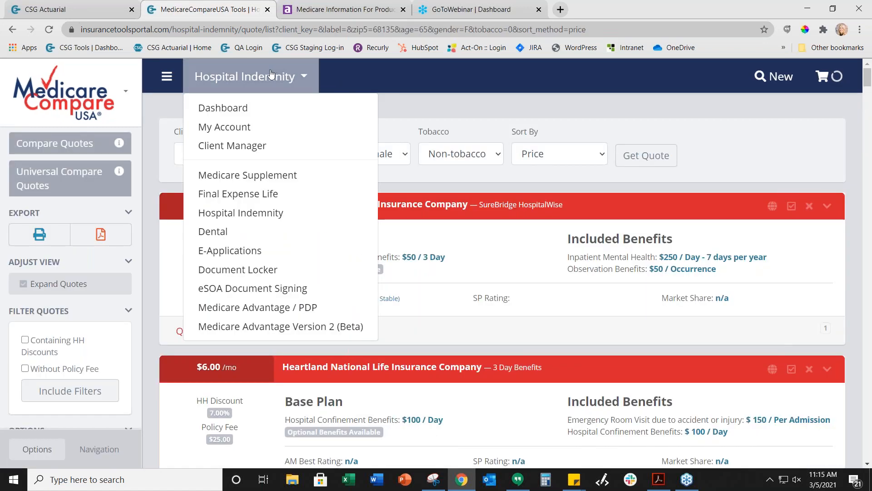
pyautogui.click(250, 109)
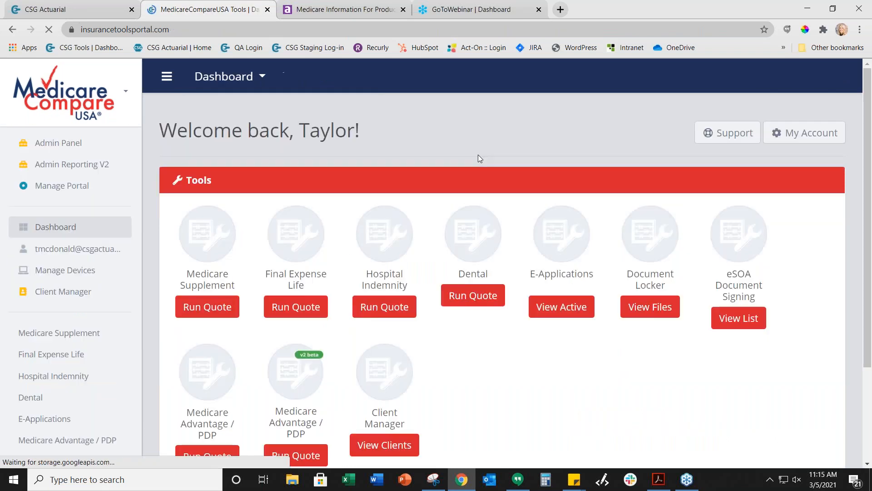
pyautogui.scroll(-1, 471, 183)
pyautogui.click(449, 236)
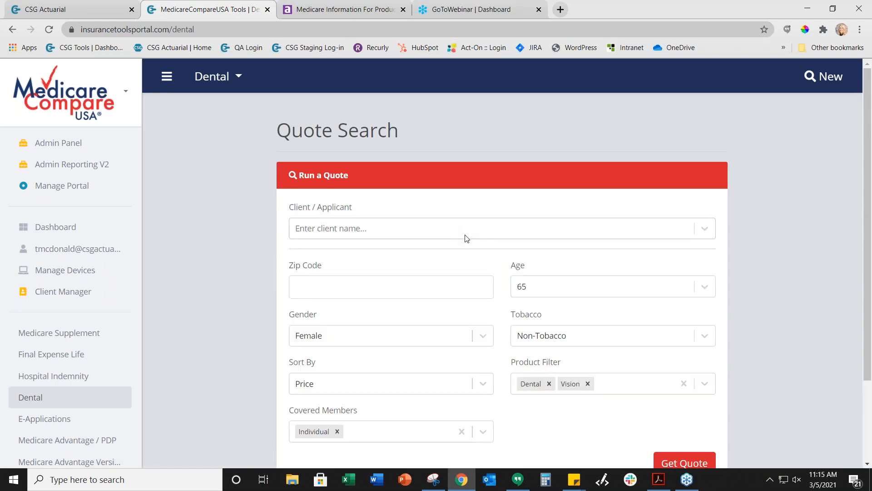
pyautogui.scroll(-1, 465, 238)
pyautogui.click(302, 232)
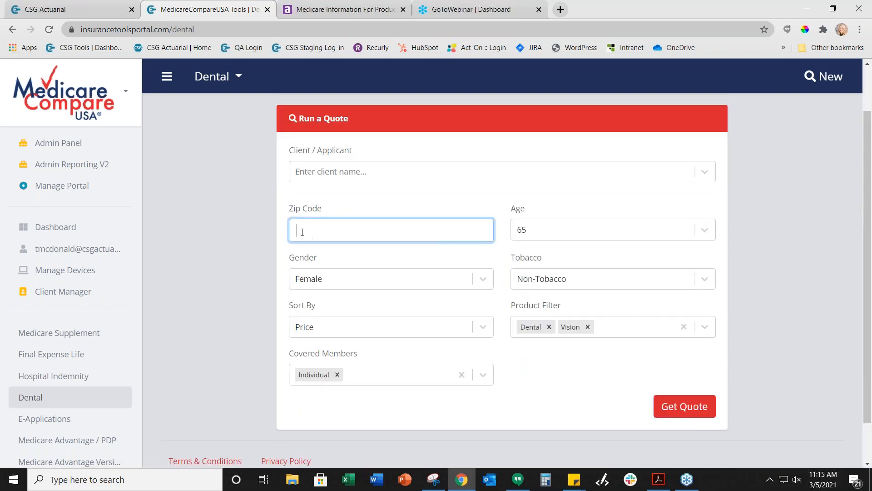
pyautogui.write('68135')
pyautogui.scroll(-1, 436, 307)
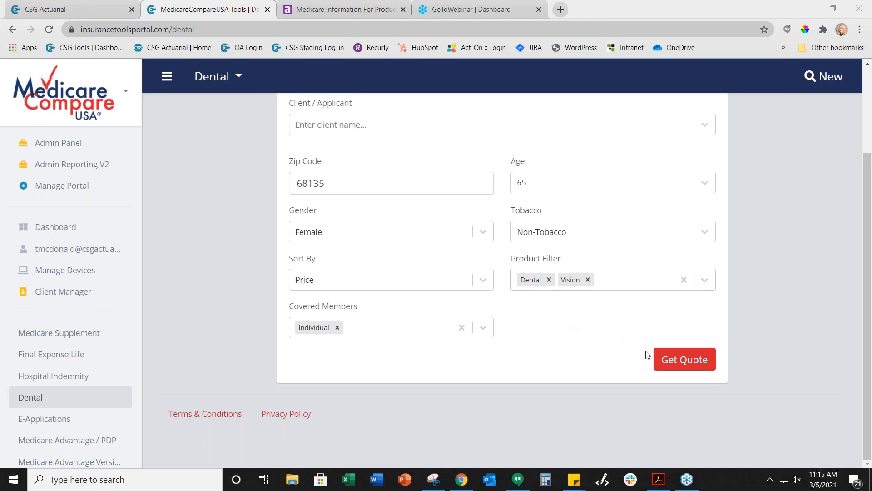
pyautogui.click(676, 359)
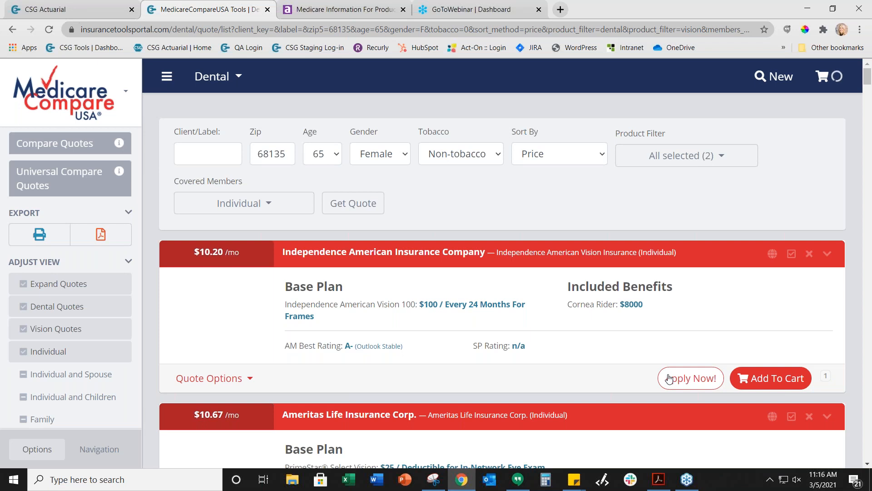
# Preview the client selection for adding the Independence American vision quote to the cart, and request the PDF export of the quotes
pyautogui.click(796, 386)
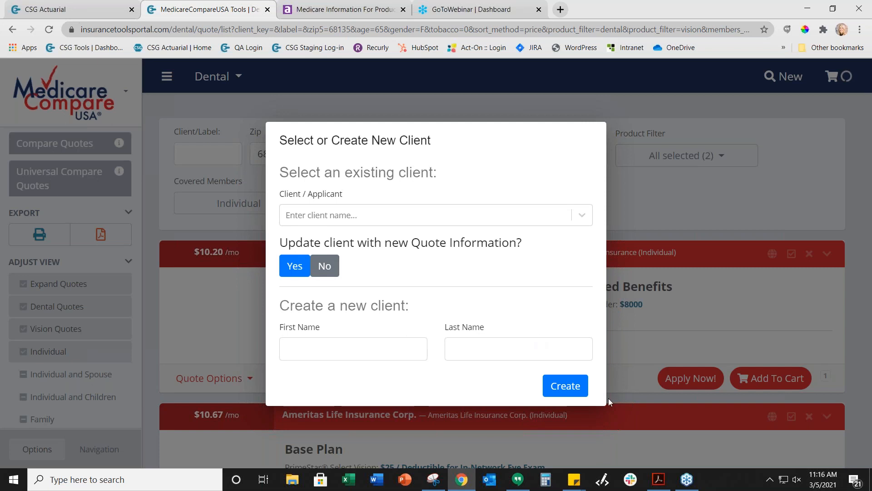
pyautogui.click(675, 214)
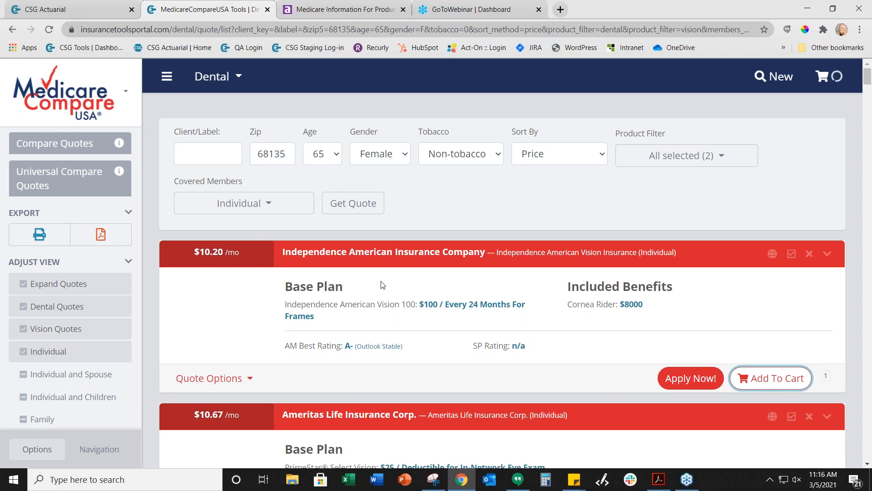
pyautogui.click(100, 238)
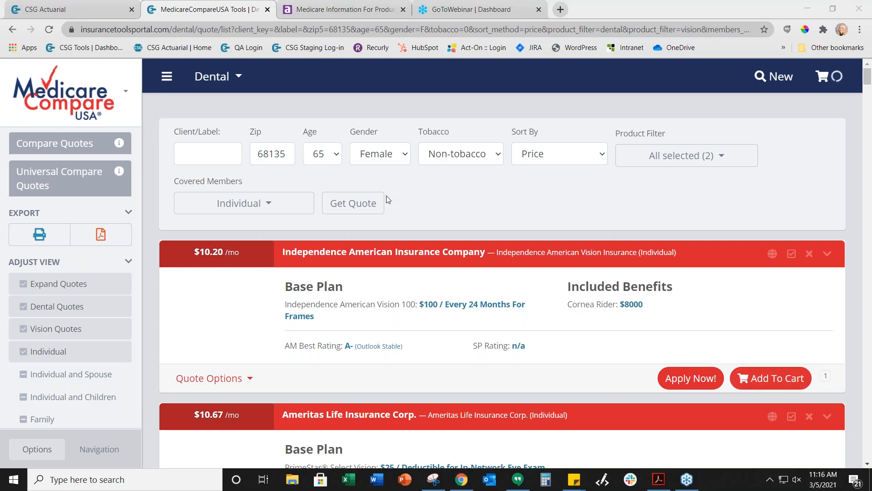
# Return to the dashboard and start a Medicare Advantage / PDP quote for ZIP code 68135
pyautogui.click(211, 76)
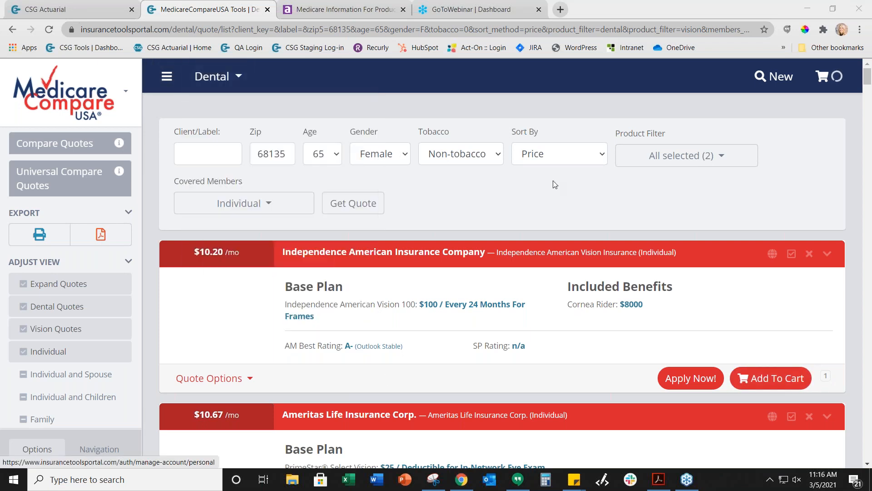
pyautogui.click(212, 77)
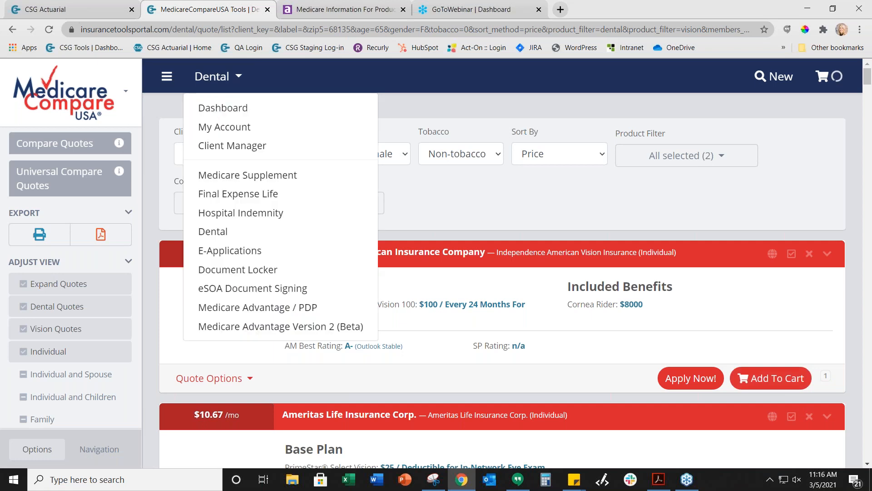
pyautogui.click(218, 109)
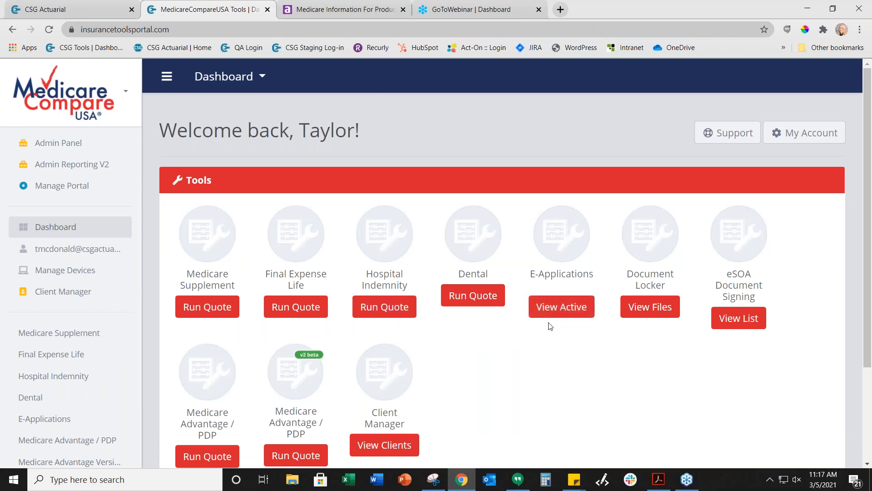
pyautogui.scroll(-1, 550, 325)
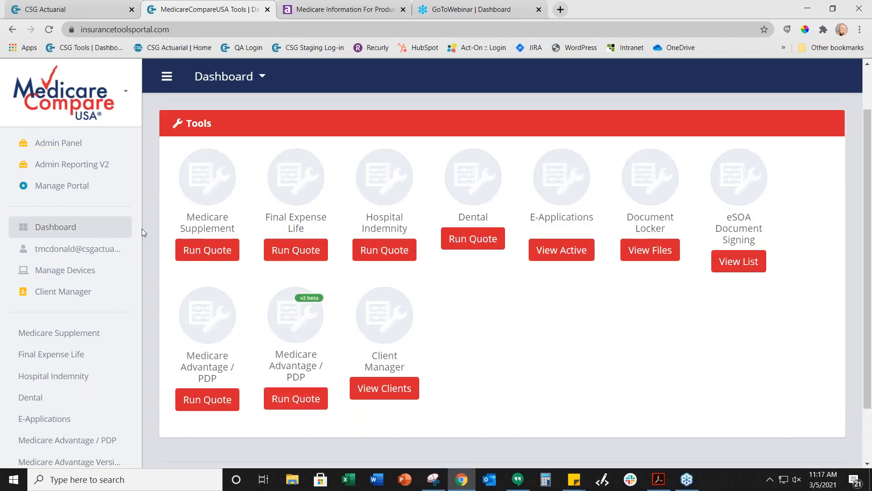
pyautogui.click(208, 400)
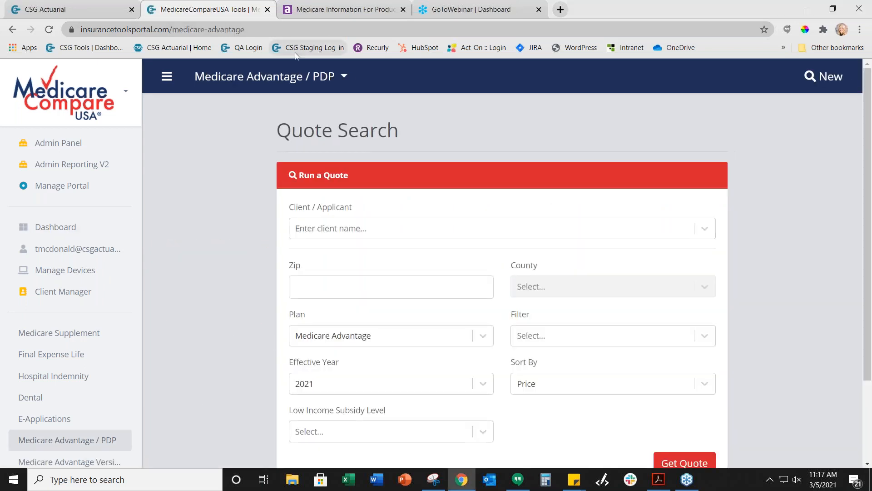
pyautogui.click(411, 281)
pyautogui.write('68135')
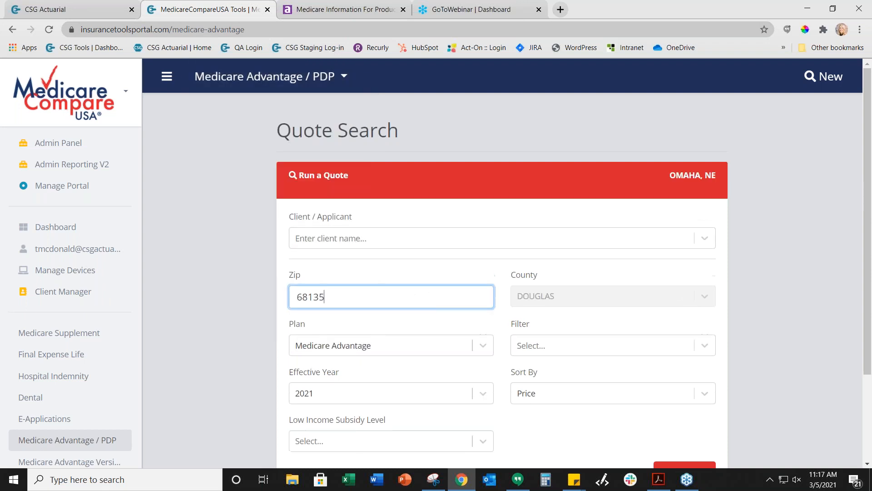
# Preview the plan, filter and low income subsidy choices, and run the Medicare Advantage quote with the default settings
pyautogui.scroll(-2, 411, 282)
pyautogui.click(371, 233)
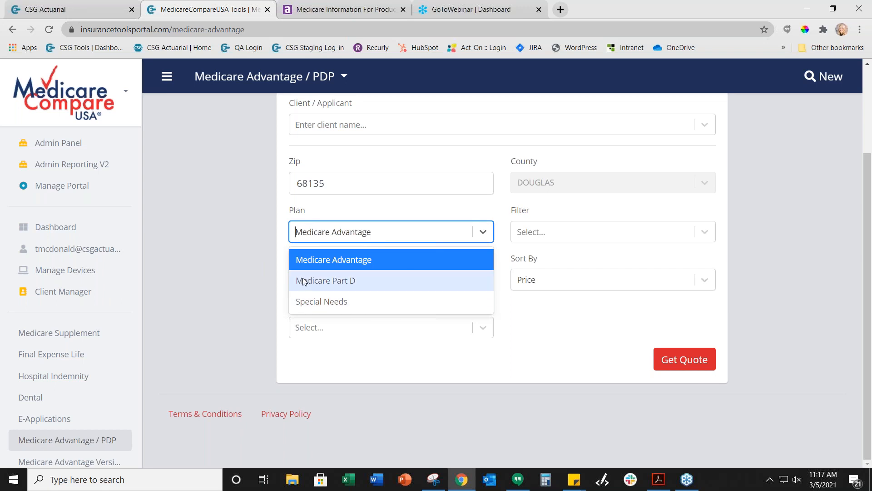
pyautogui.click(263, 260)
pyautogui.click(539, 234)
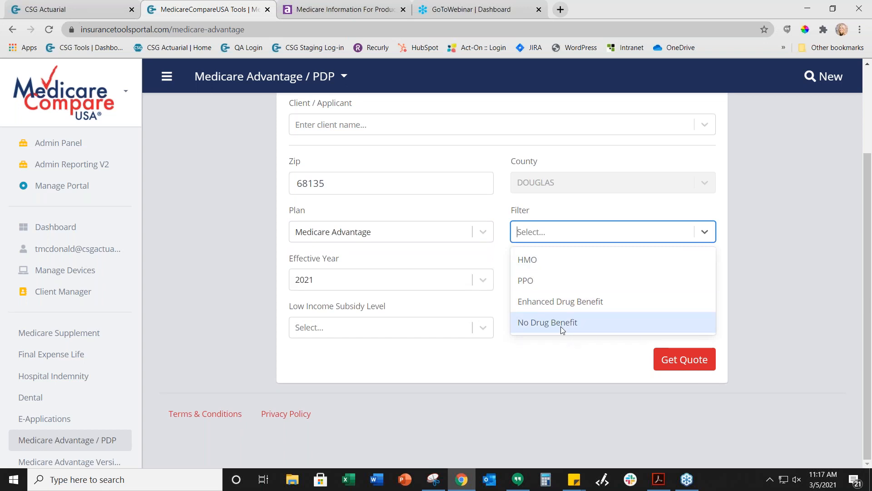
pyautogui.click(359, 354)
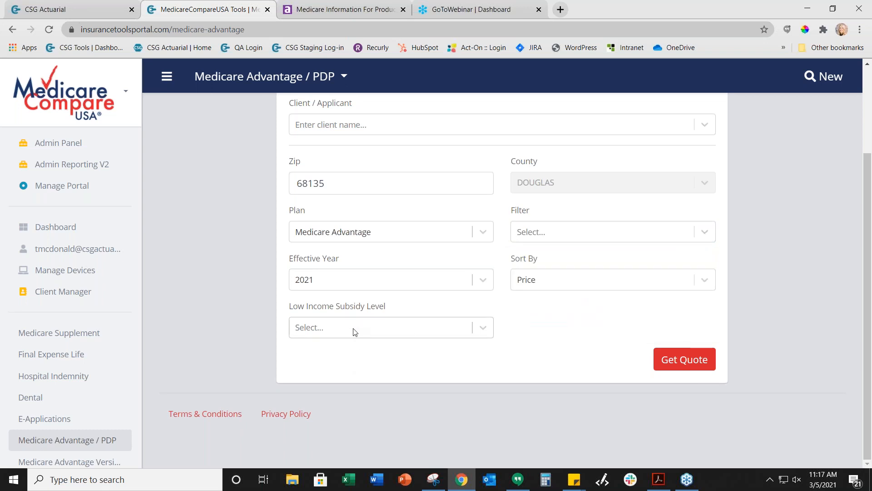
pyautogui.click(354, 328)
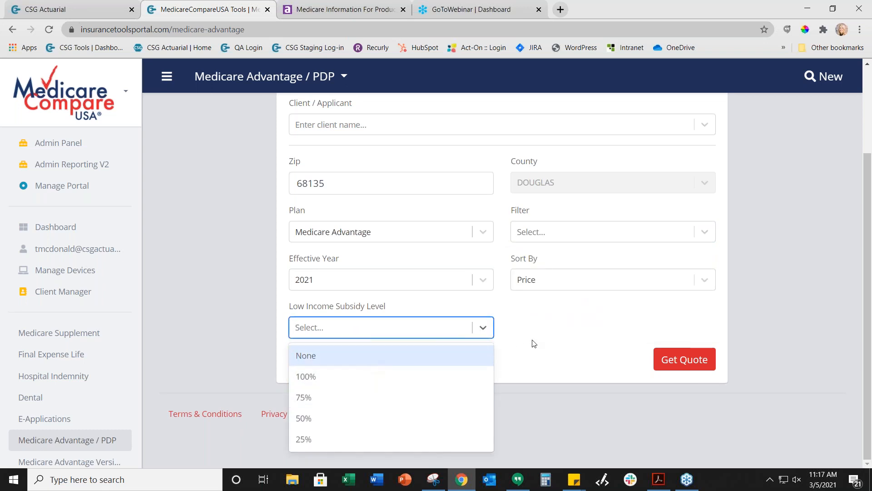
pyautogui.click(545, 348)
pyautogui.click(680, 362)
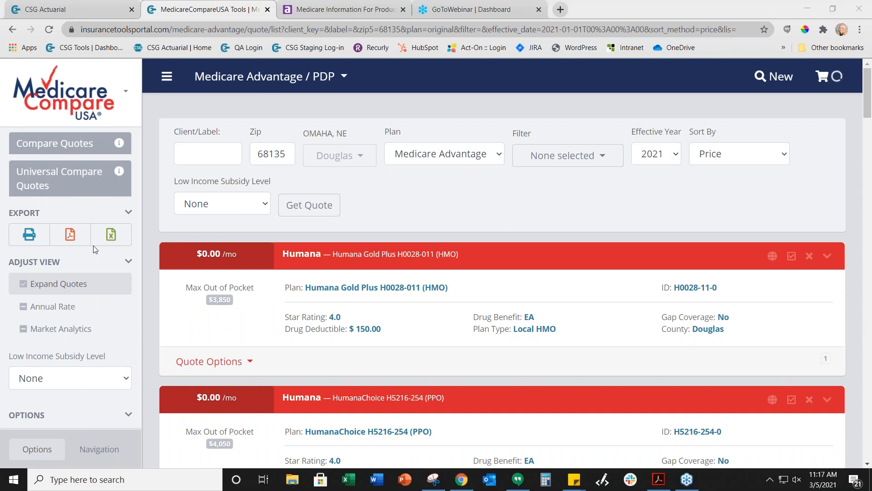
# Open the plan details of the Humana Gold Plus H0028-011 (HMO) quote and show its additional details
pyautogui.scroll(-1, 312, 327)
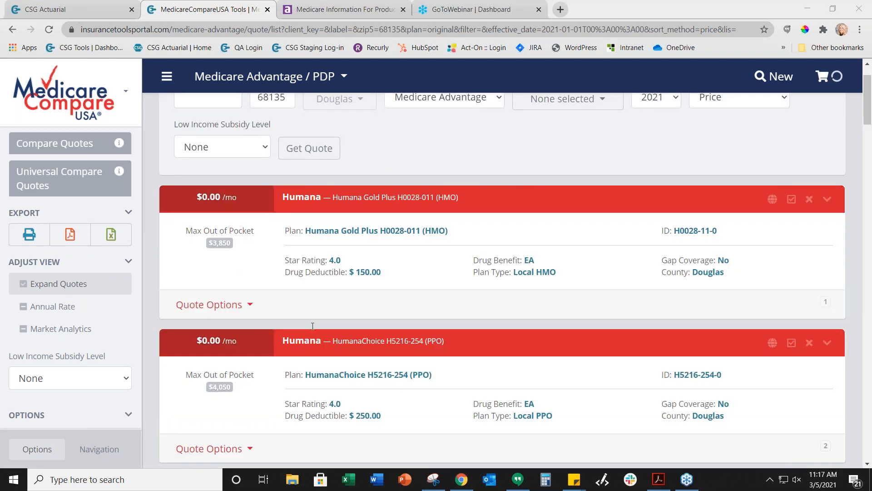
pyautogui.click(225, 303)
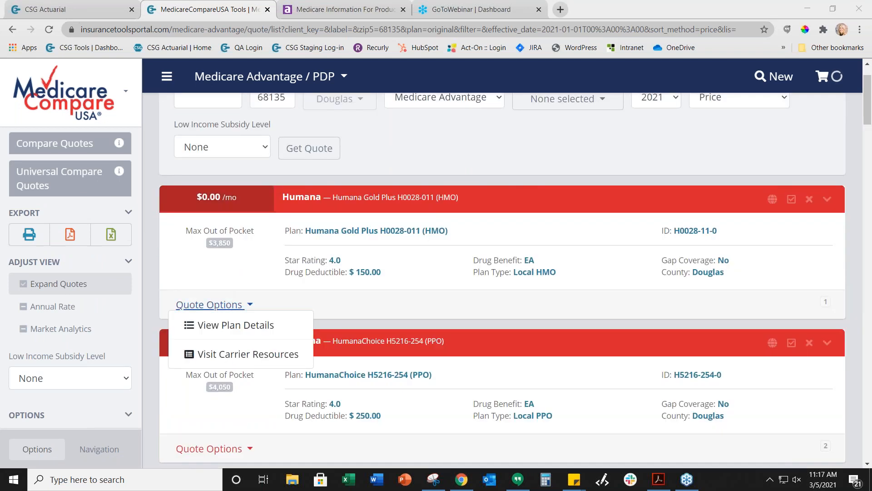
pyautogui.click(257, 331)
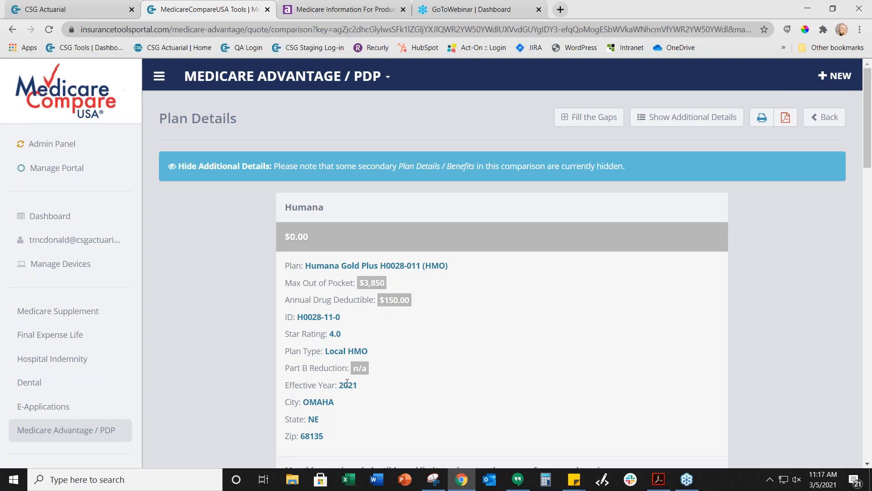
pyautogui.click(680, 125)
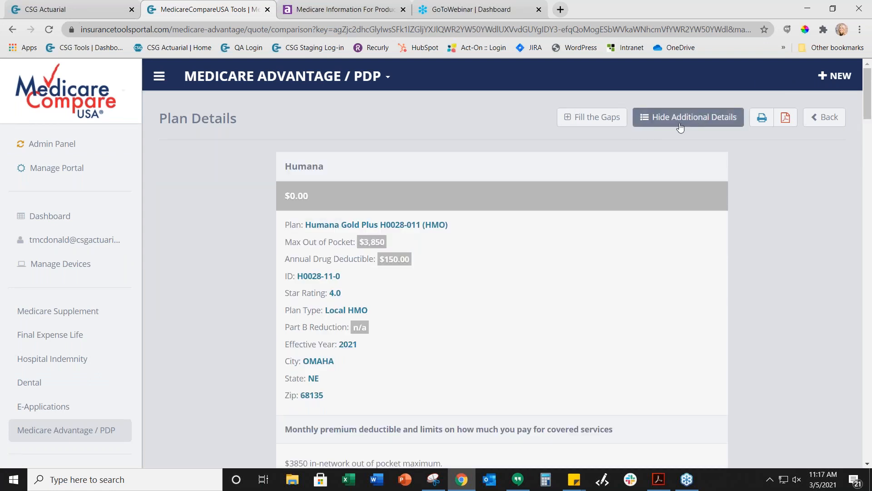
# Fill the gaps with a Hospital Indemnity query for ZIP code 68135, adding the Medico Insurance Company (7 Days) plan to the comparison
pyautogui.click(596, 119)
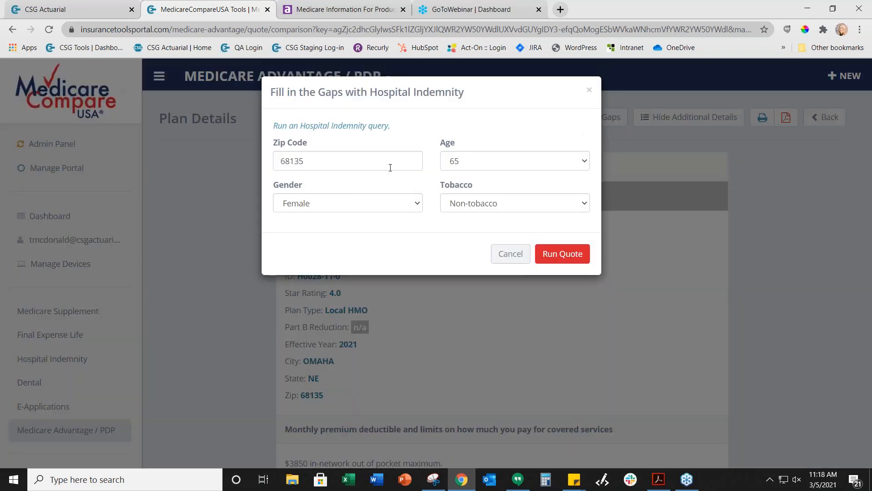
pyautogui.click(566, 255)
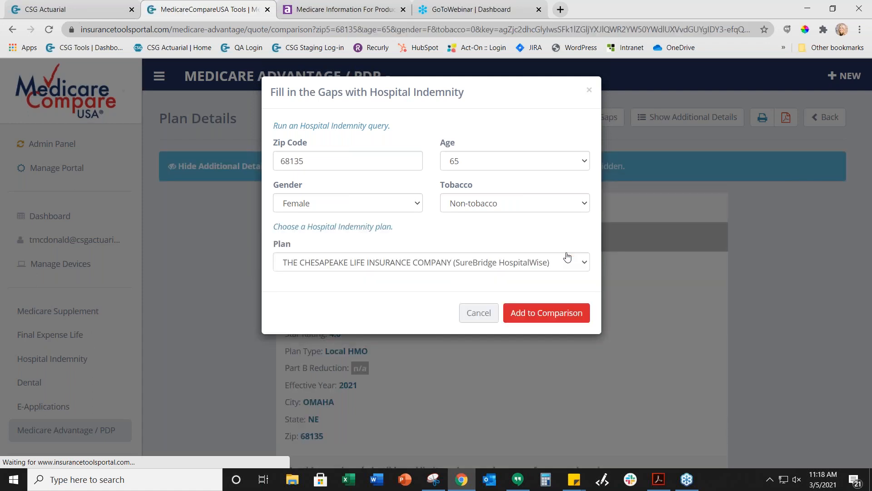
pyautogui.click(511, 264)
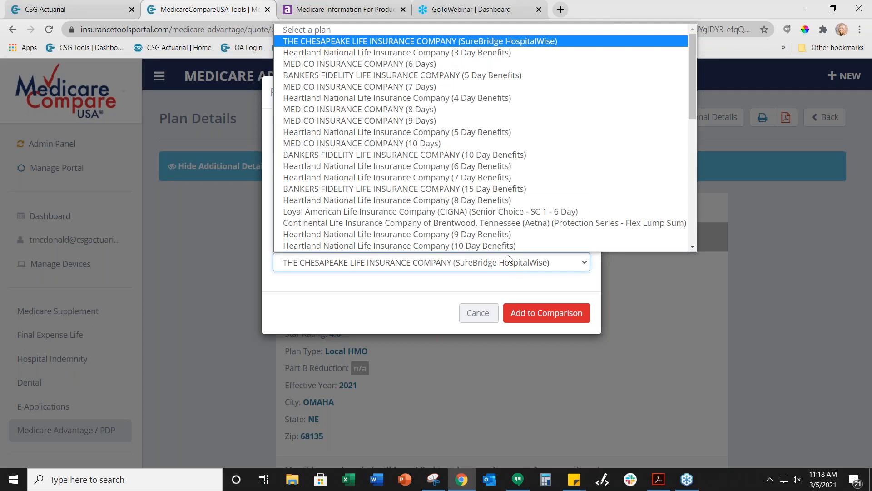
pyautogui.click(399, 86)
pyautogui.click(550, 316)
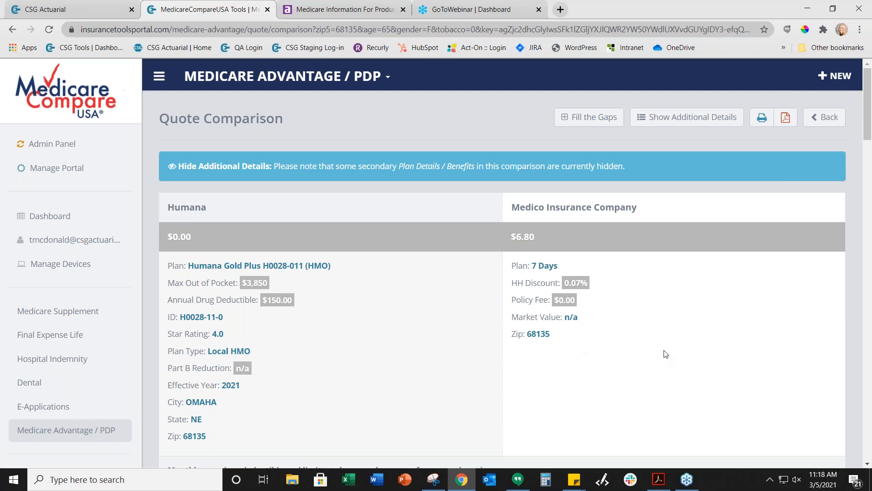
# Examine the benefit amounts offered for ambulance and emergency room visits in the Medico column of the comparison
pyautogui.scroll(-7, 666, 354)
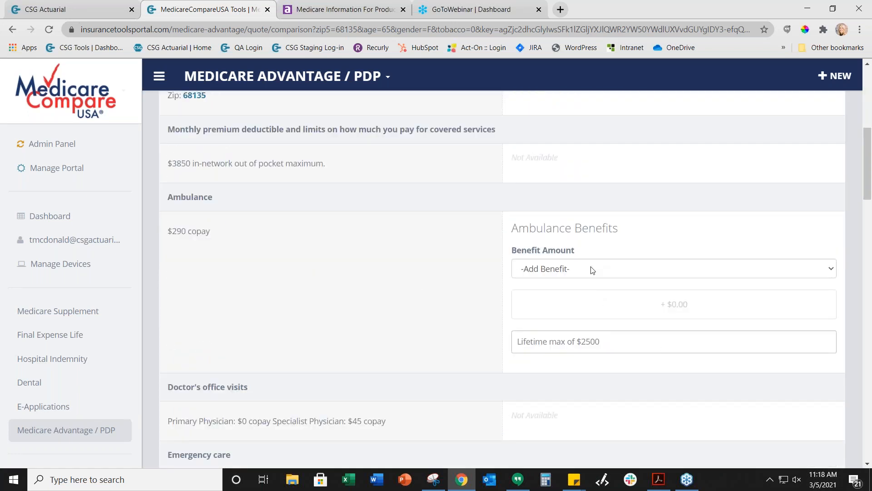
pyautogui.click(593, 270)
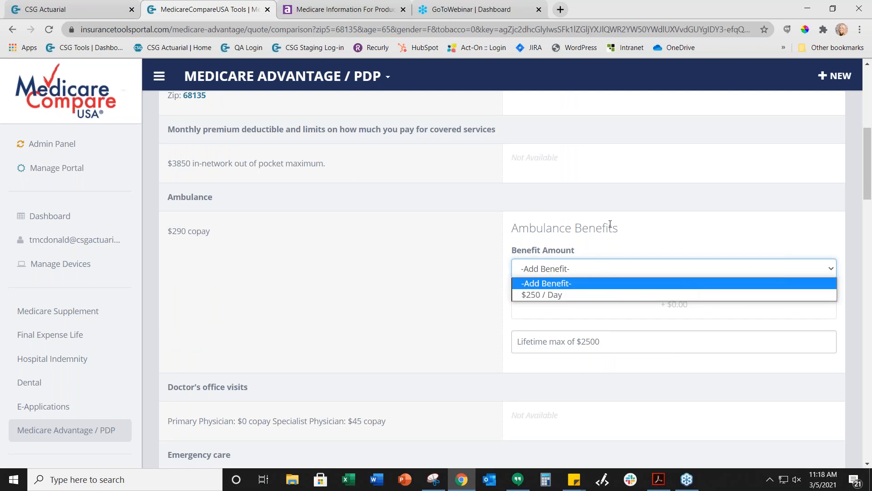
pyautogui.click(659, 211)
pyautogui.scroll(-3, 659, 212)
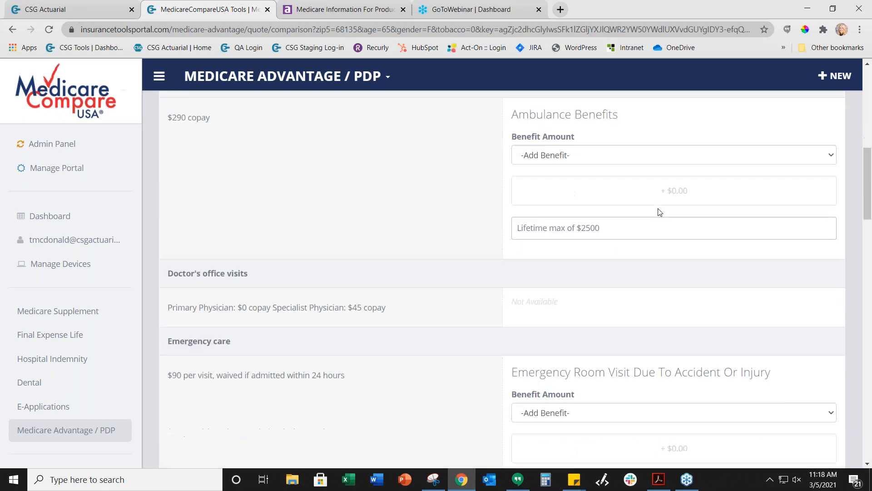
pyautogui.scroll(-1, 660, 214)
pyautogui.scroll(-3, 594, 240)
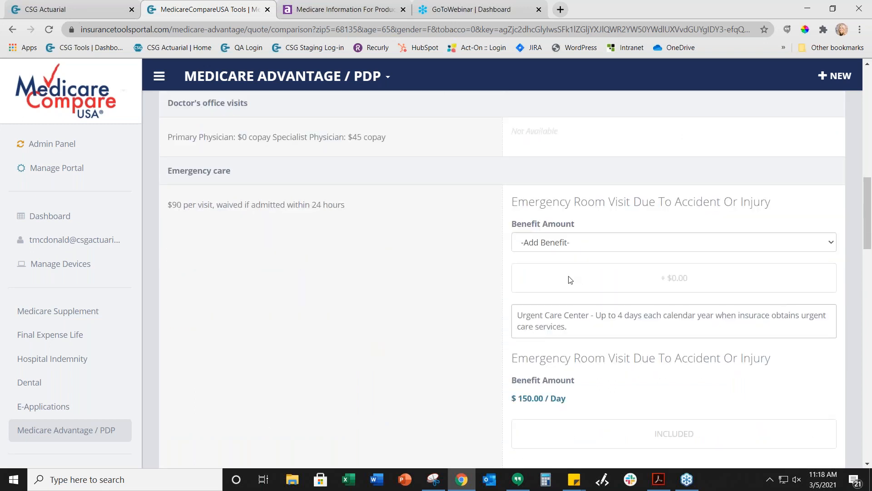
pyautogui.click(563, 243)
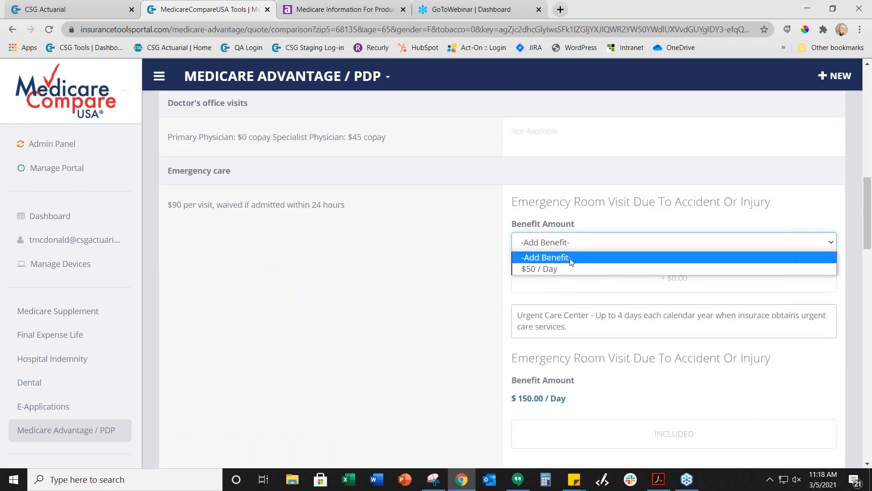
pyautogui.click(433, 296)
# Add a $750 / Day outpatient surgical benefit to the Medico plan and return to its premium in the comparison
pyautogui.scroll(-5, 548, 290)
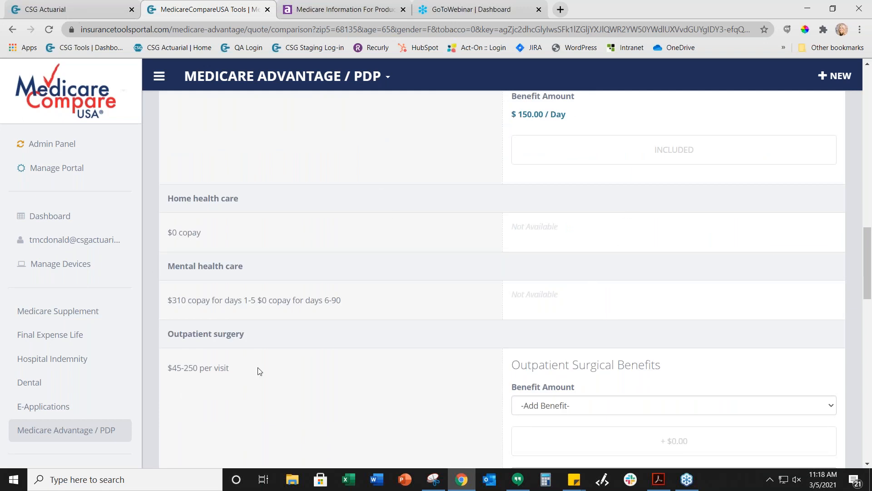
pyautogui.scroll(-2, 633, 353)
pyautogui.click(554, 292)
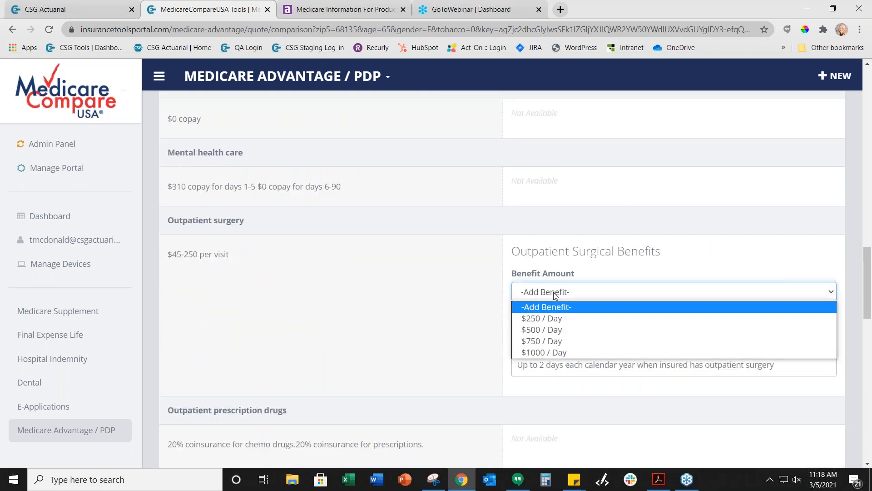
pyautogui.click(573, 342)
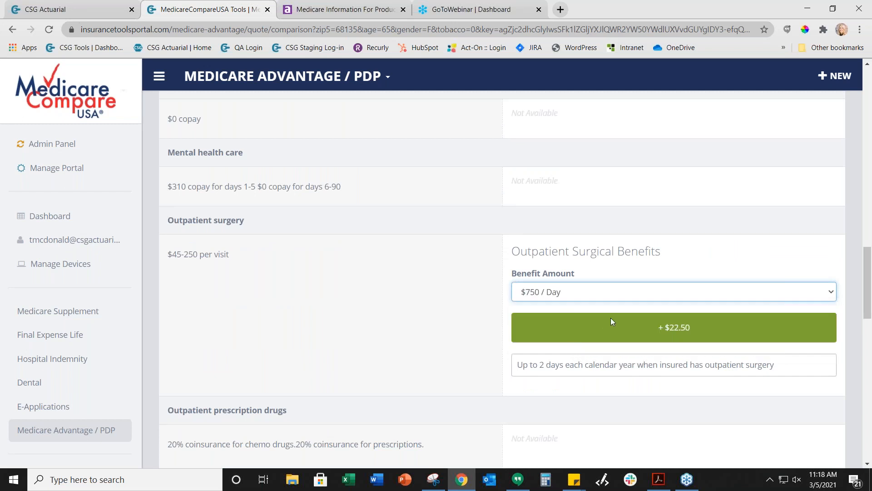
pyautogui.scroll(-4, 803, 329)
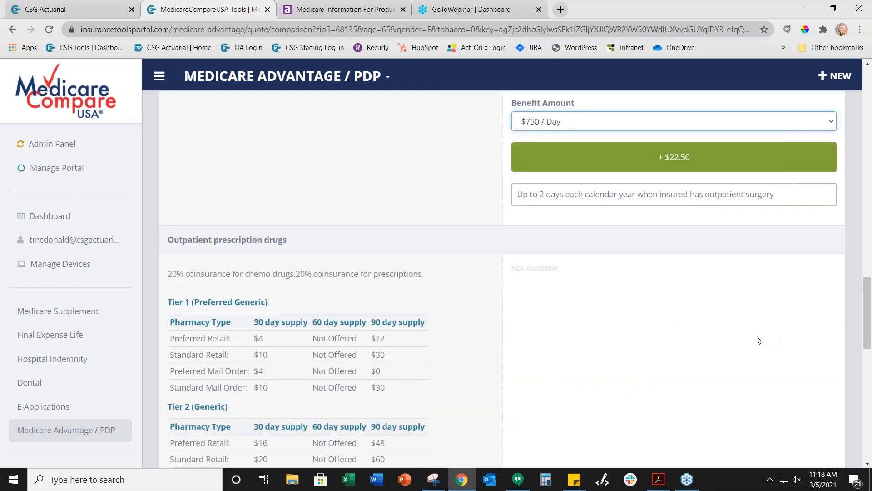
pyautogui.scroll(12, 759, 339)
pyautogui.scroll(7, 744, 348)
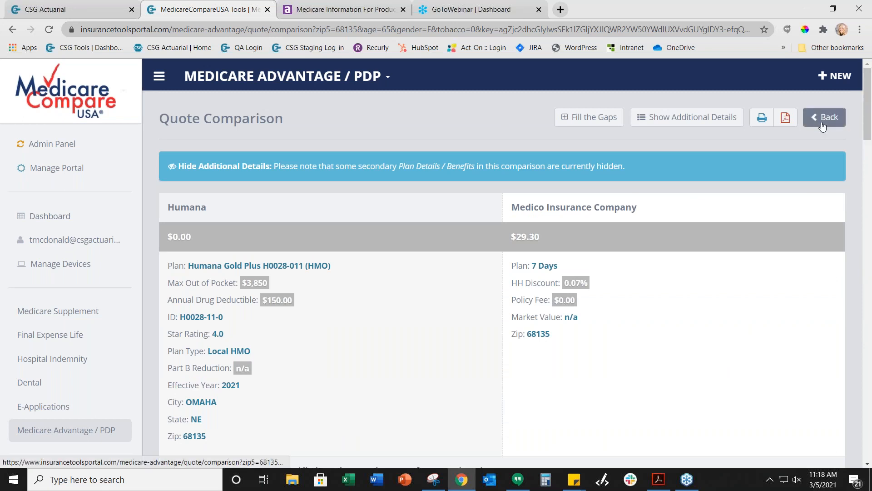
# Return to the Medicare Advantage quote list and view the carrier resource links for Humana Gold Plus H0028-011 (HMO)
pyautogui.click(794, 121)
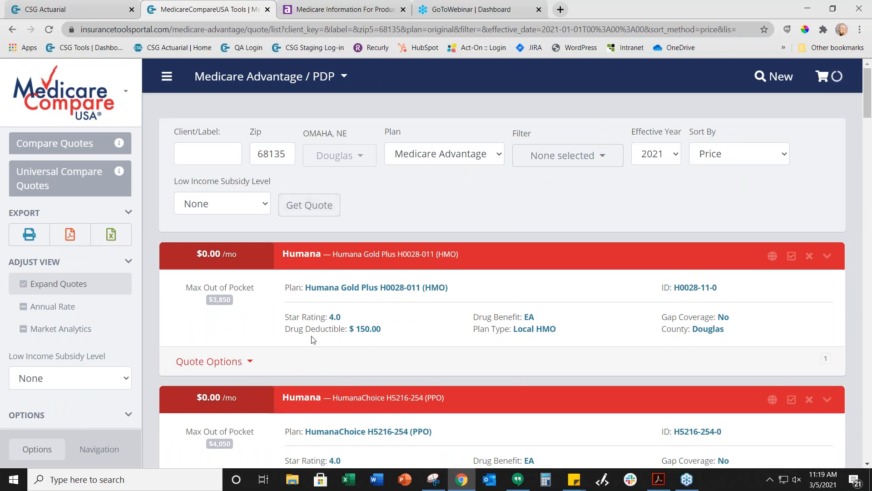
pyautogui.click(226, 362)
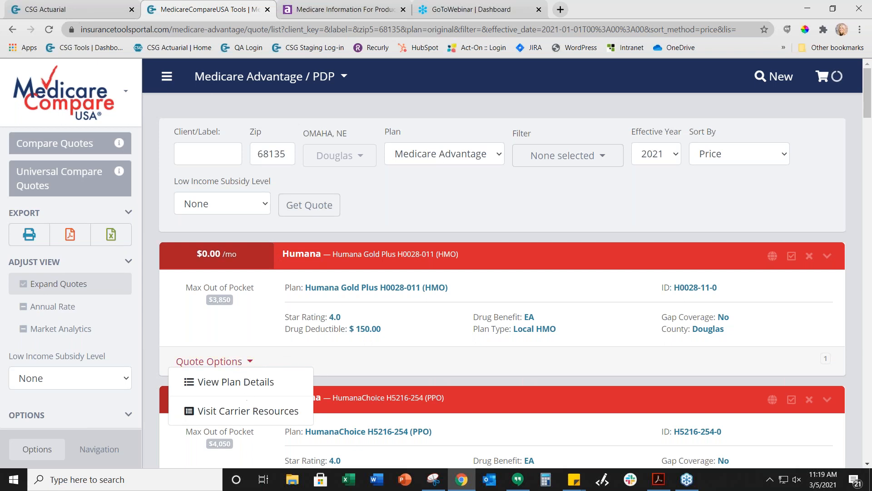
pyautogui.click(208, 413)
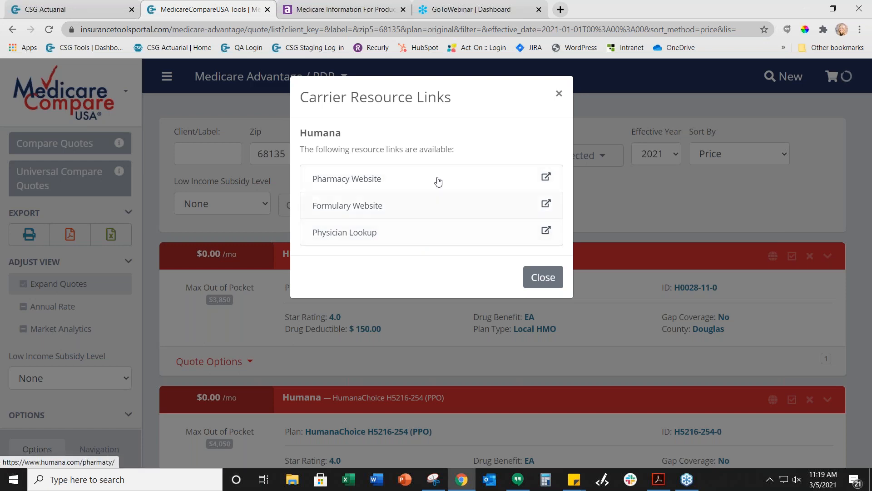
pyautogui.click(543, 277)
# Return to the dashboard and start a Medicare Advantage / PDP (v2 Beta) quote
pyautogui.click(264, 77)
pyautogui.click(253, 112)
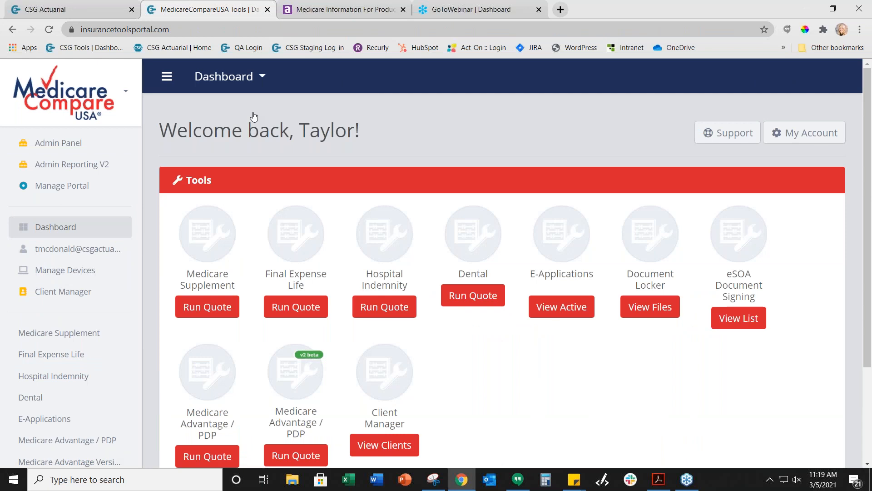
pyautogui.scroll(-1, 301, 219)
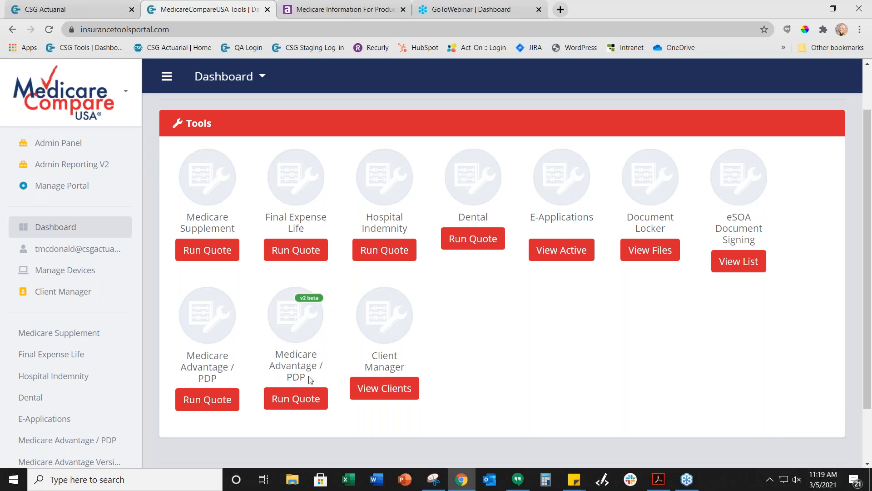
pyautogui.click(314, 405)
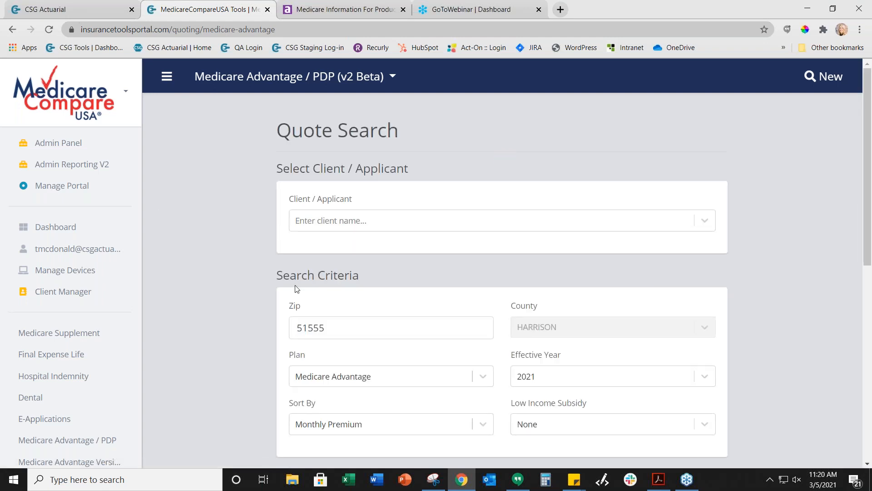
# Preview the plan, sort order and low income subsidy choices in the quote's search criteria
pyautogui.scroll(-1, 303, 295)
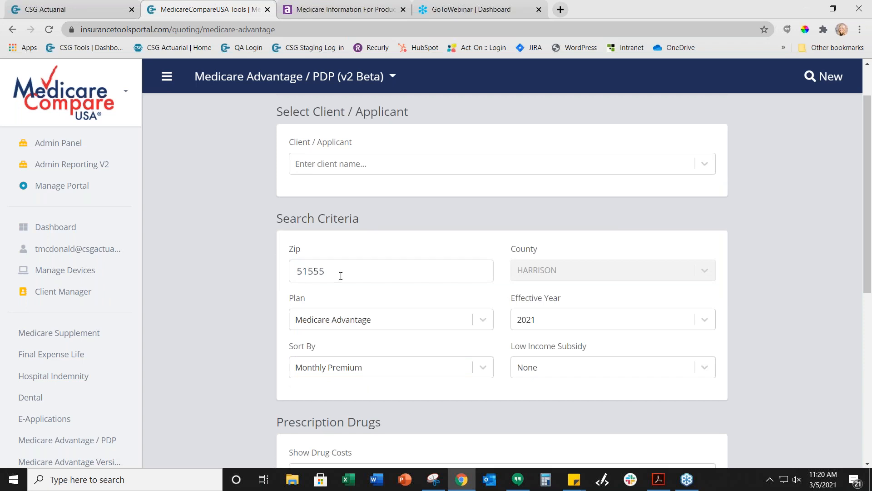
pyautogui.click(354, 321)
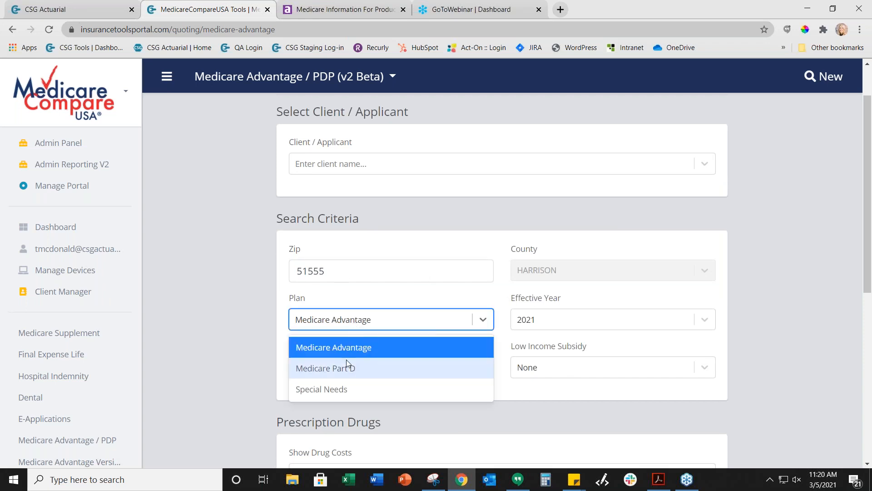
pyautogui.click(359, 320)
pyautogui.click(385, 366)
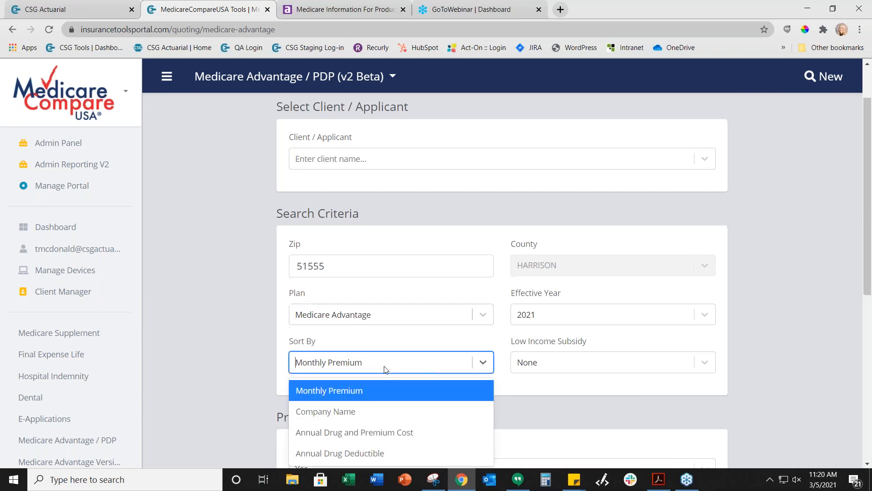
pyautogui.click(267, 355)
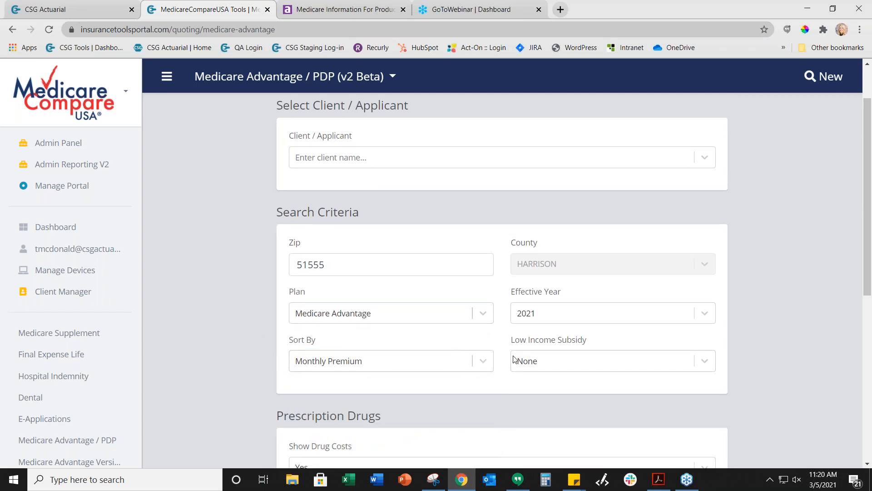
pyautogui.click(542, 358)
pyautogui.click(783, 362)
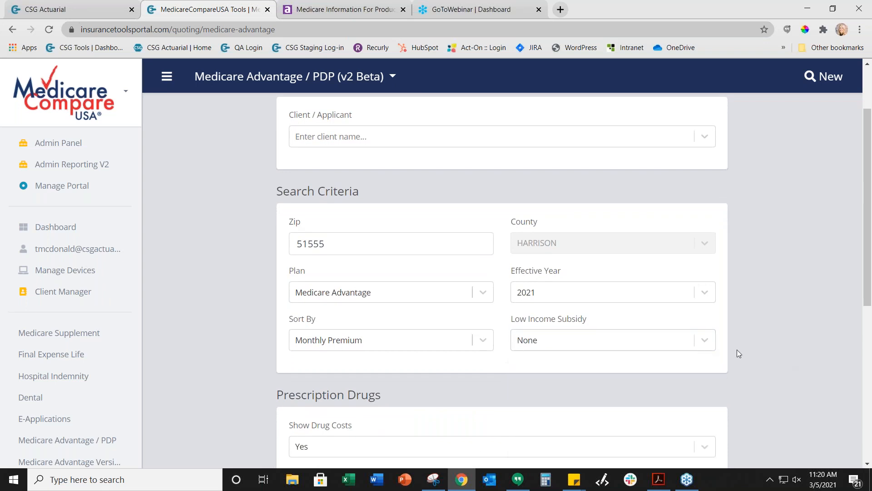
# Examine the prescription drug section and preview the Rx fill method choices
pyautogui.scroll(-3, 589, 335)
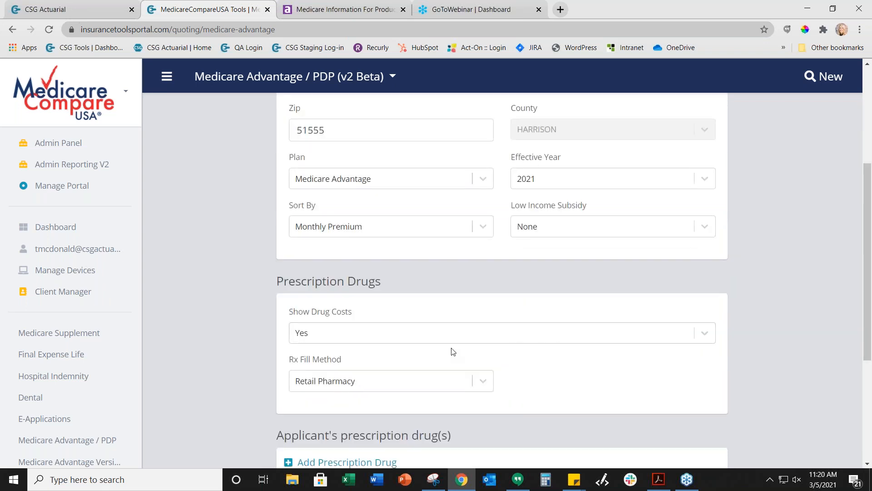
pyautogui.scroll(-1, 370, 343)
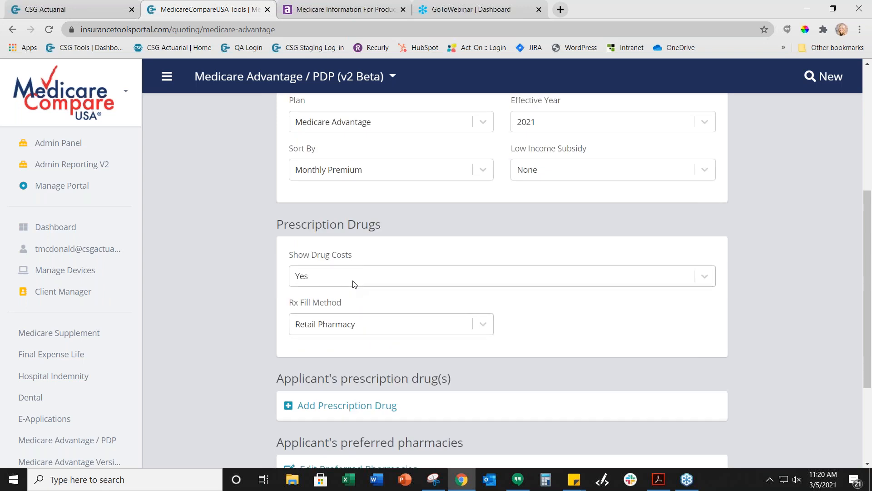
pyautogui.scroll(-1, 300, 327)
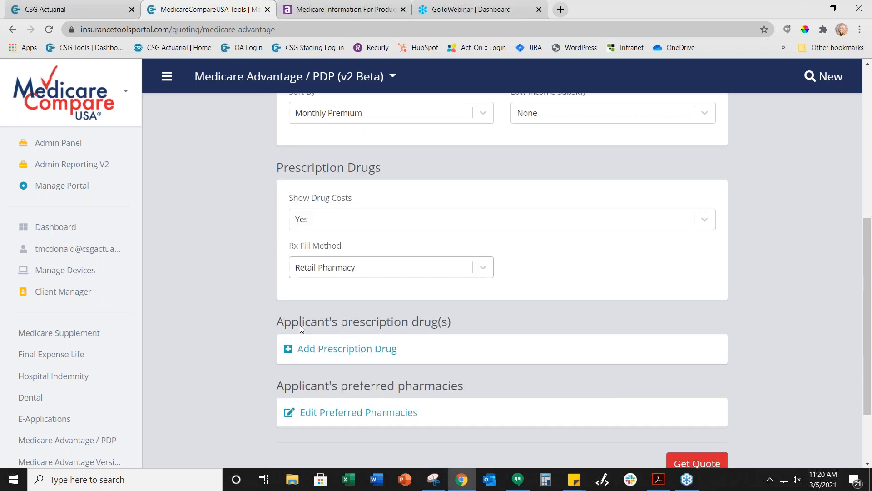
pyautogui.click(322, 274)
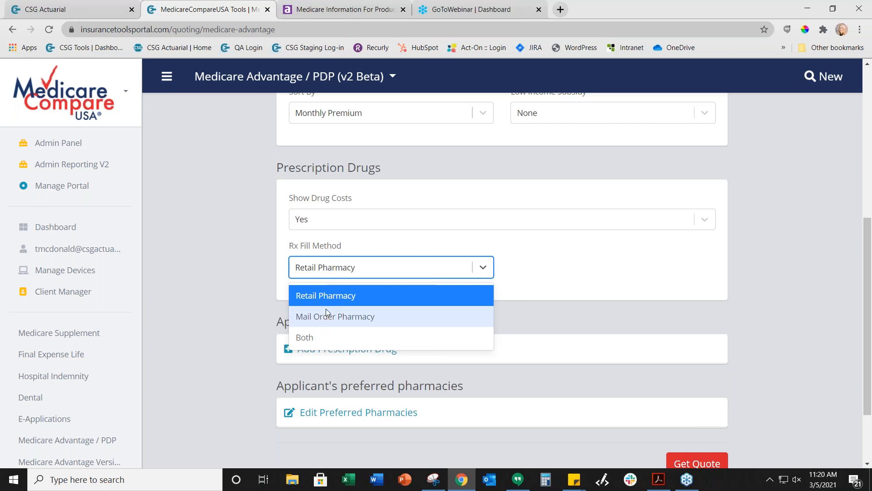
pyautogui.click(237, 296)
# Try to add a prescription drug by searching for "tr", and close the drug entry form
pyautogui.scroll(-2, 260, 307)
pyautogui.click(321, 260)
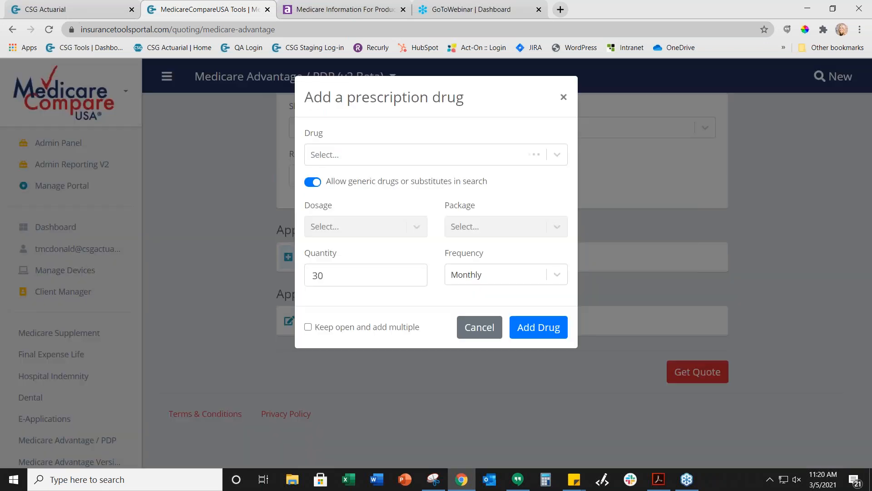
pyautogui.click(358, 157)
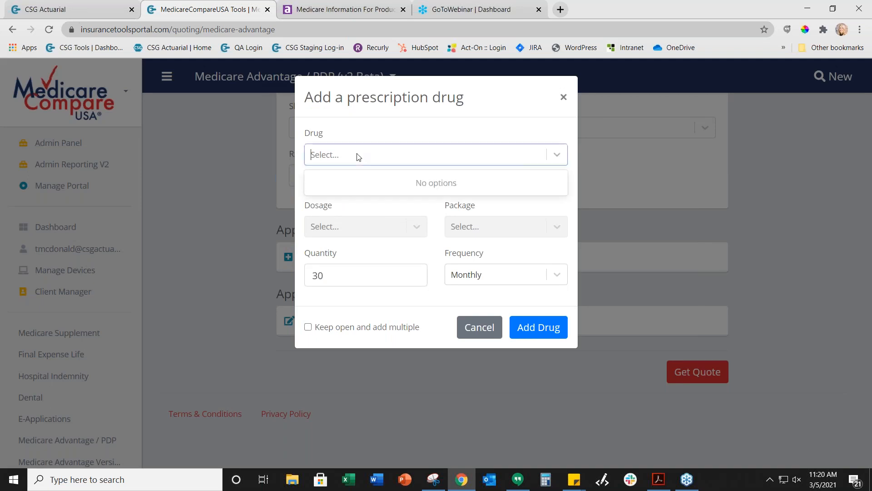
pyautogui.write('tr')
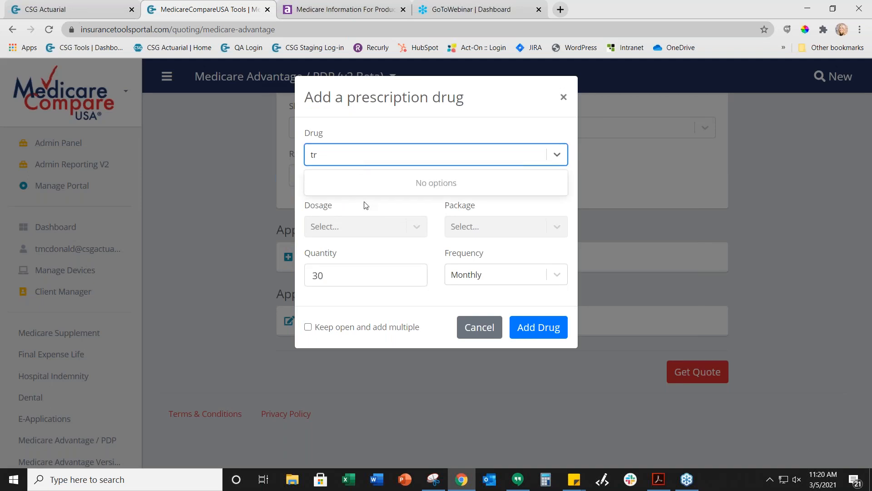
pyautogui.press('BackSpace')
pyautogui.press('BackSpace')
pyautogui.click(375, 158)
pyautogui.click(559, 159)
pyautogui.click(563, 97)
pyautogui.scroll(10, 547, 255)
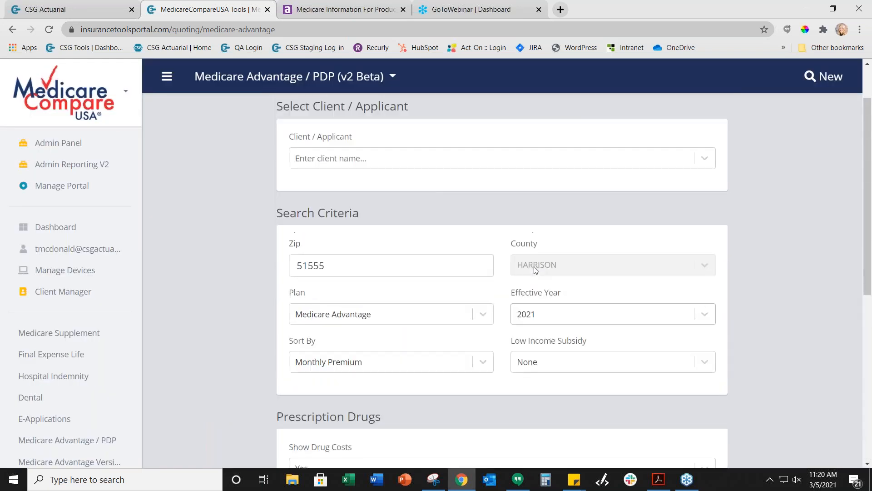
# Reload the quote search form and set the ZIP code to 68135
pyautogui.click(49, 29)
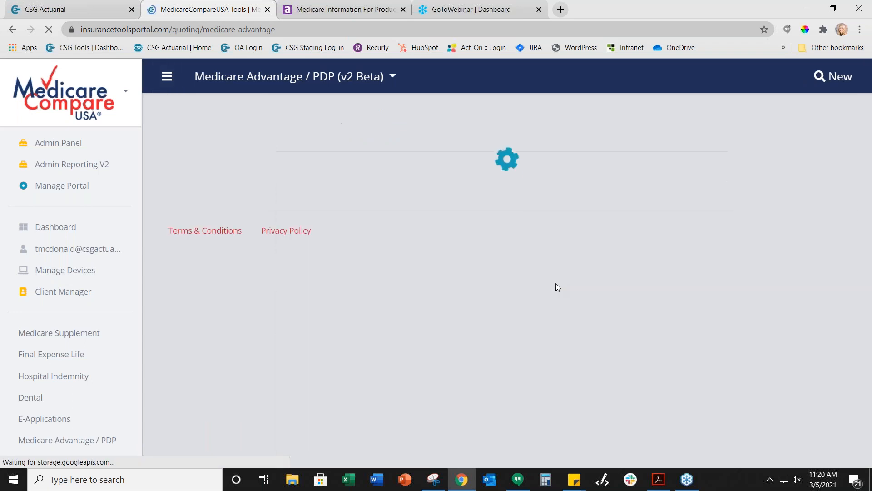
pyautogui.scroll(-1, 501, 313)
pyautogui.scroll(-2, 501, 313)
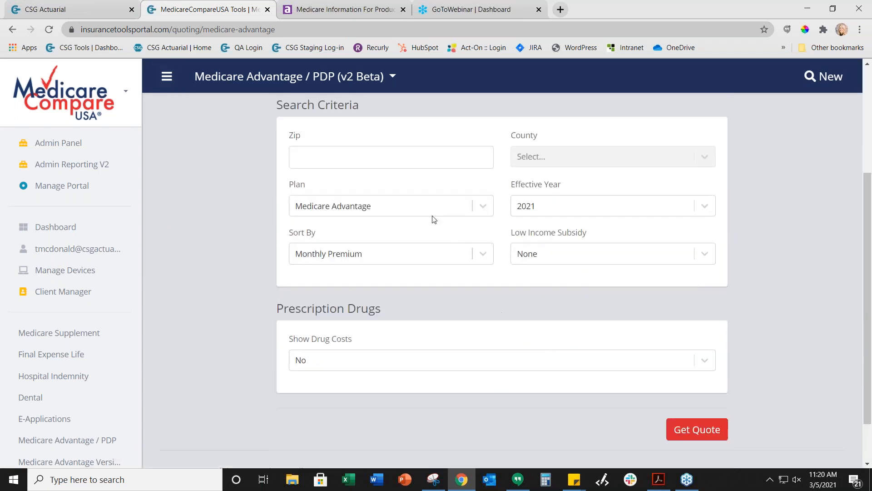
pyautogui.click(364, 162)
pyautogui.write('68135')
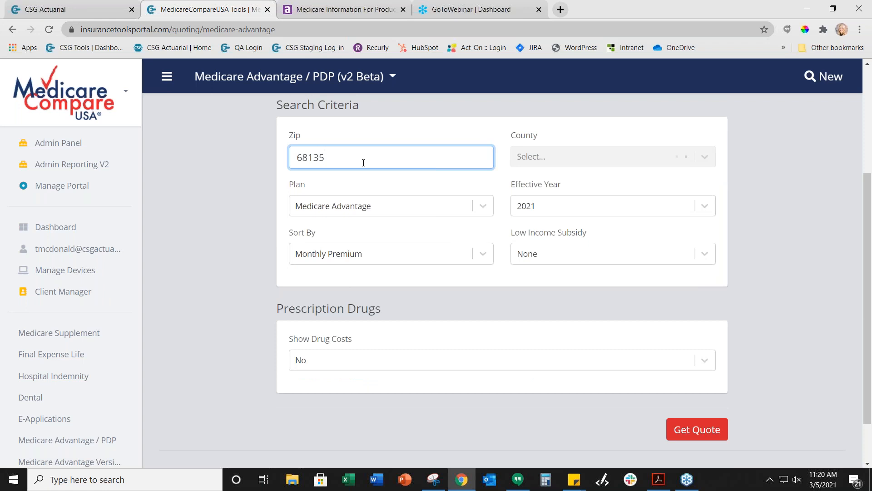
# Set Show Drug Costs to Yes and the Rx fill method to Retail Pharmacy
pyautogui.scroll(-1, 444, 202)
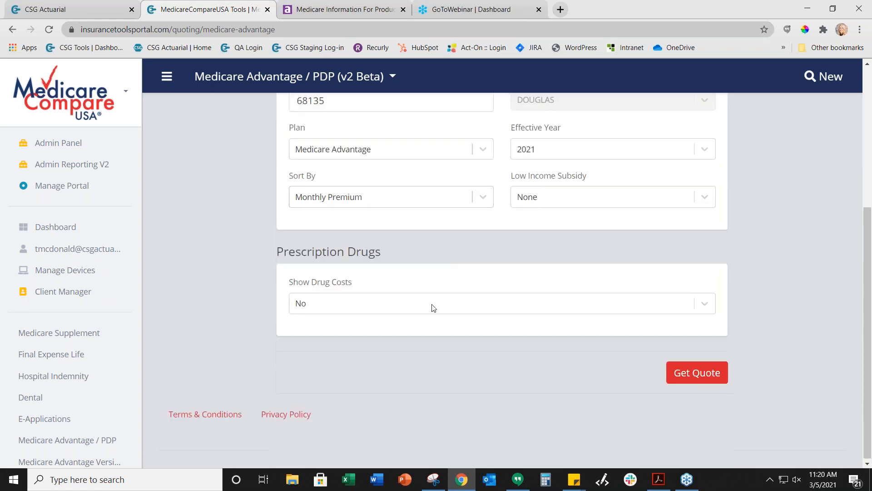
pyautogui.click(380, 306)
pyautogui.click(346, 330)
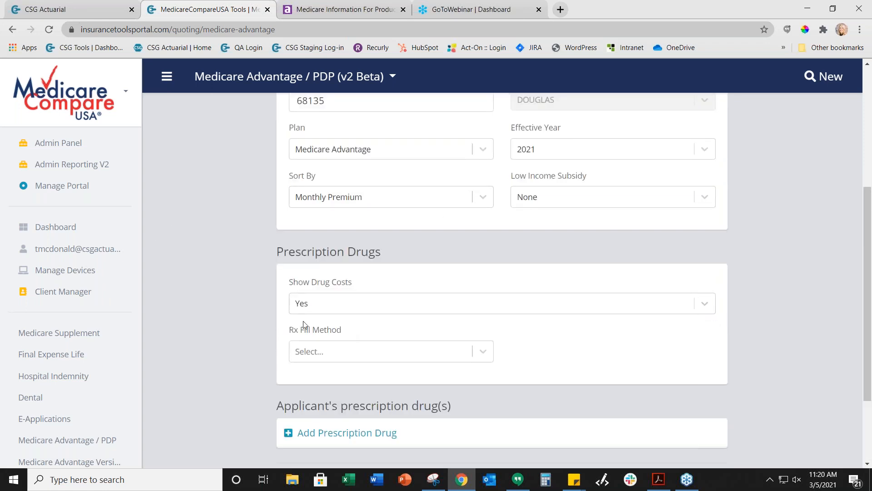
pyautogui.click(320, 352)
pyautogui.click(318, 375)
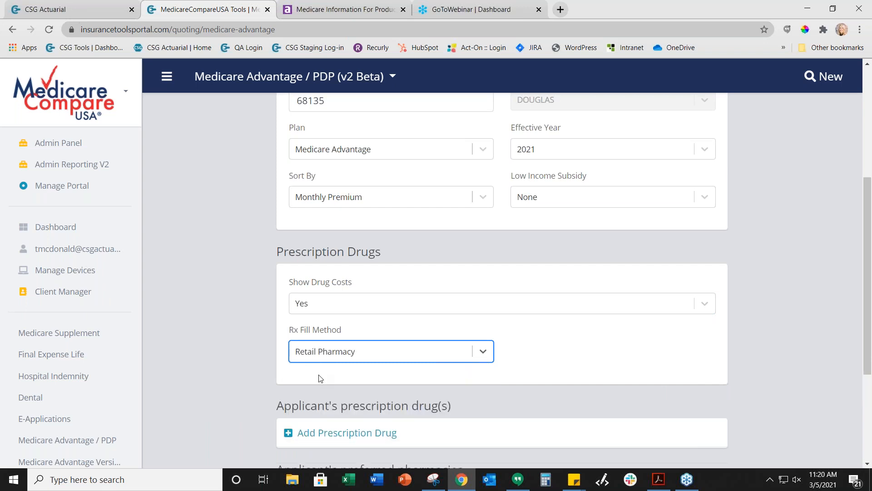
# Start adding a prescription drug for the applicant, search for "tru", and choose trulicity
pyautogui.scroll(-2, 277, 336)
pyautogui.click(341, 325)
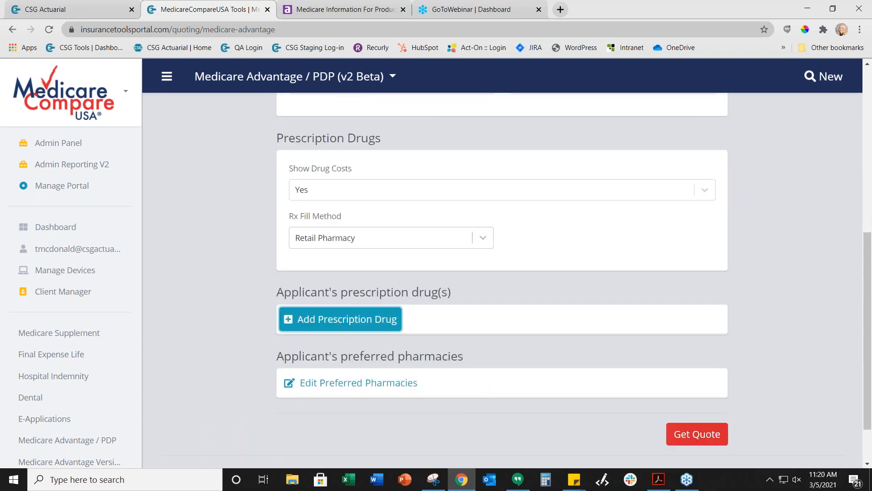
pyautogui.click(427, 156)
pyautogui.write('tru')
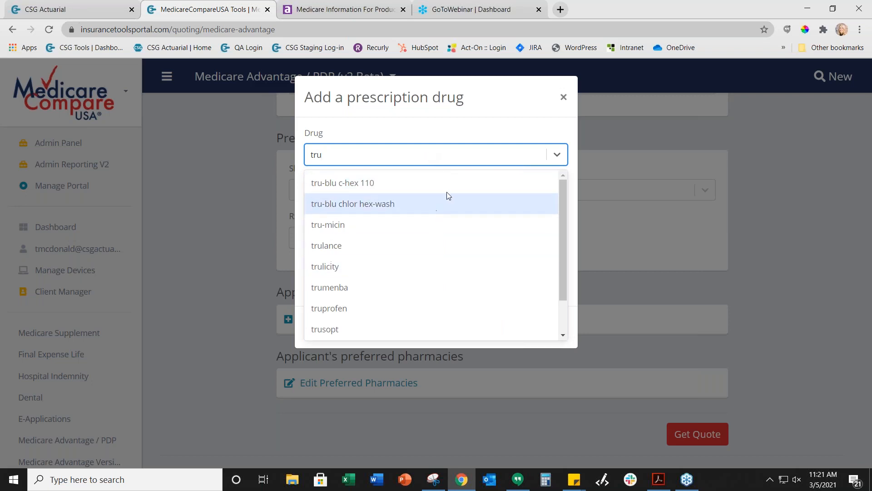
pyautogui.scroll(-1, 363, 252)
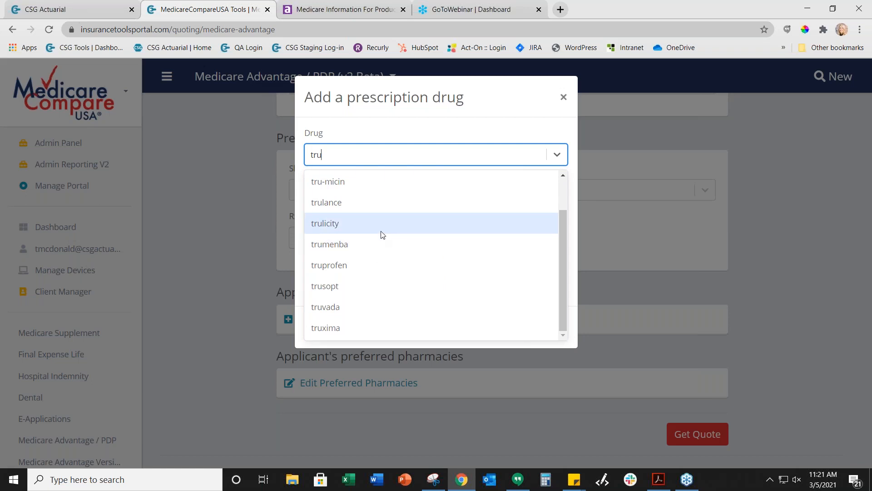
pyautogui.click(382, 234)
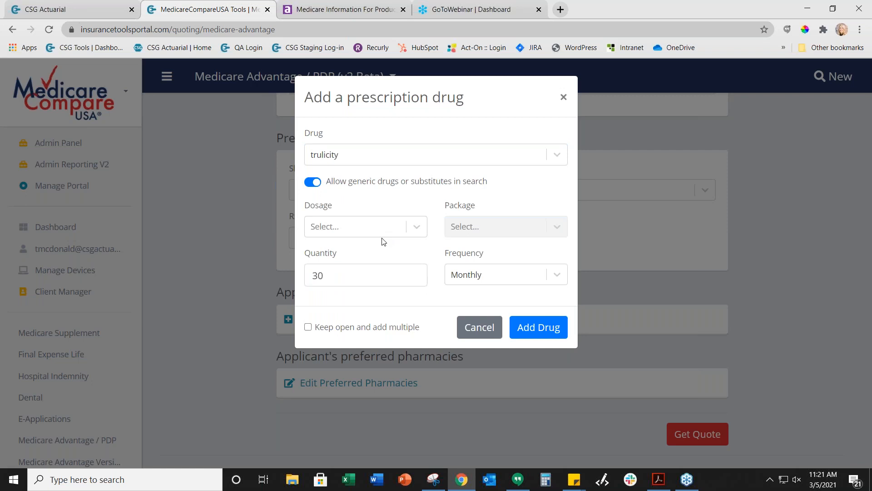
# Set the Trulicity dosage to 0.5 ML dulaglutide 1.5 MG/ML Auto-Injector and the package to 4 SYRINGE in 1 CARTON
pyautogui.click(379, 230)
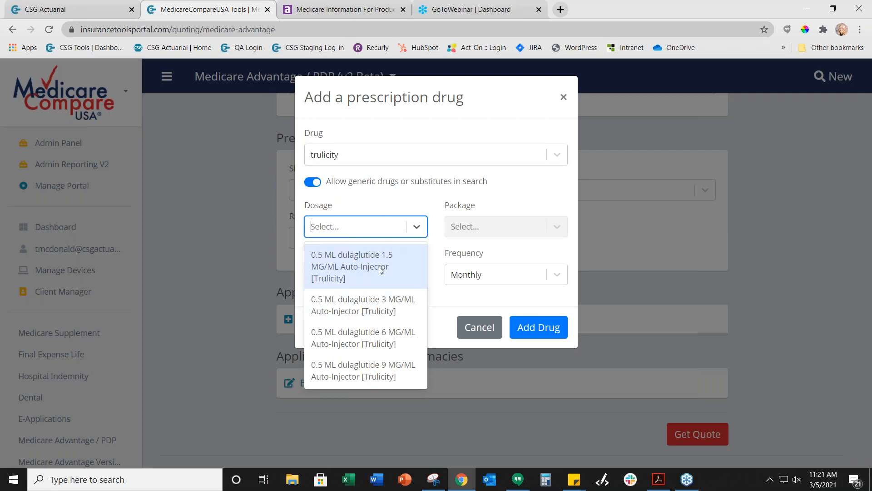
pyautogui.click(334, 279)
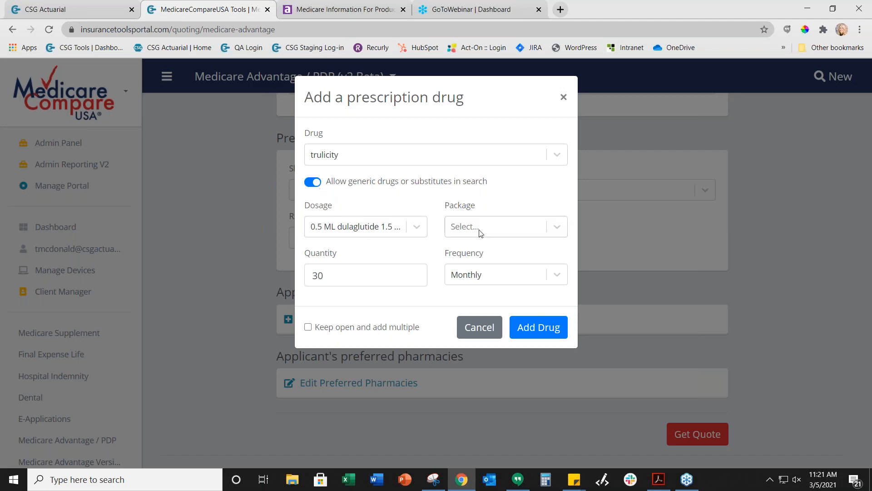
pyautogui.click(491, 231)
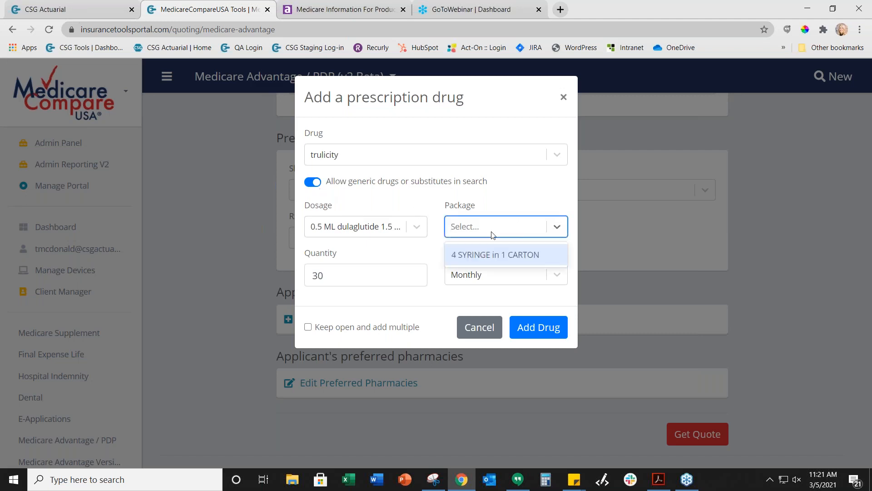
pyautogui.click(489, 255)
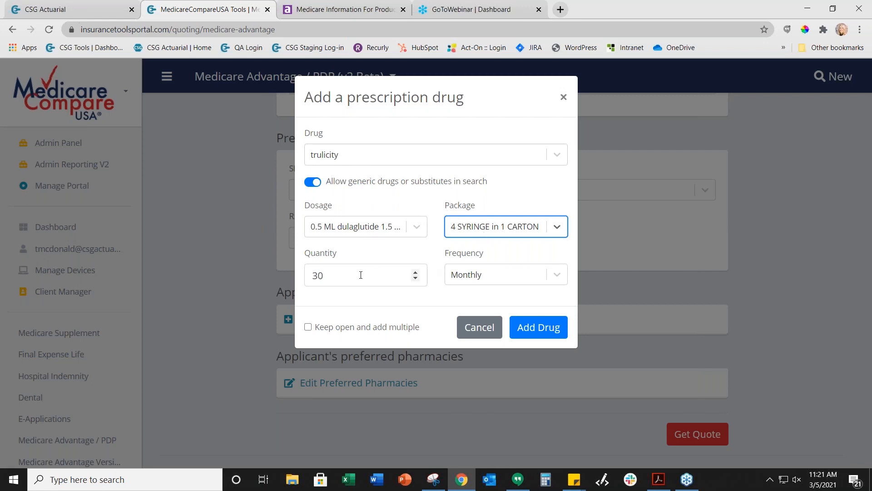
# Set the quantity to 1 with a Monthly frequency and add the drug to the applicant's prescriptions
pyautogui.moveTo(344, 275); pyautogui.dragTo(290, 273)
pyautogui.press('BackSpace')
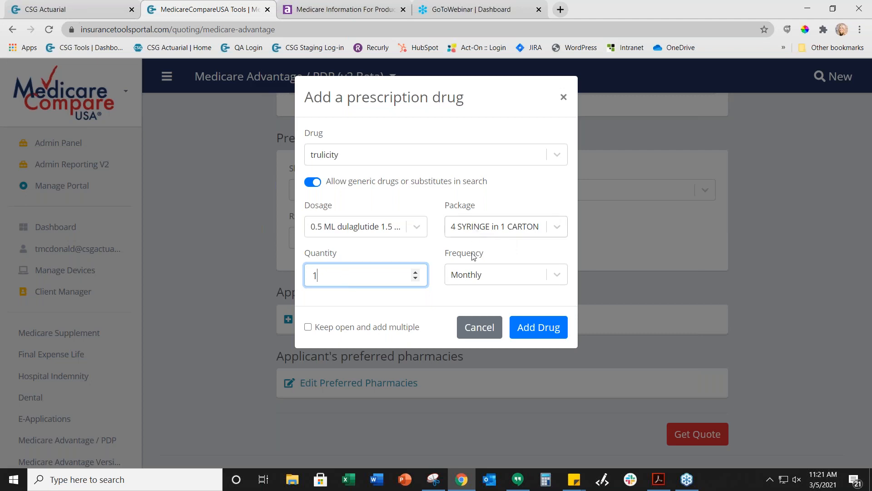
pyautogui.click(468, 283)
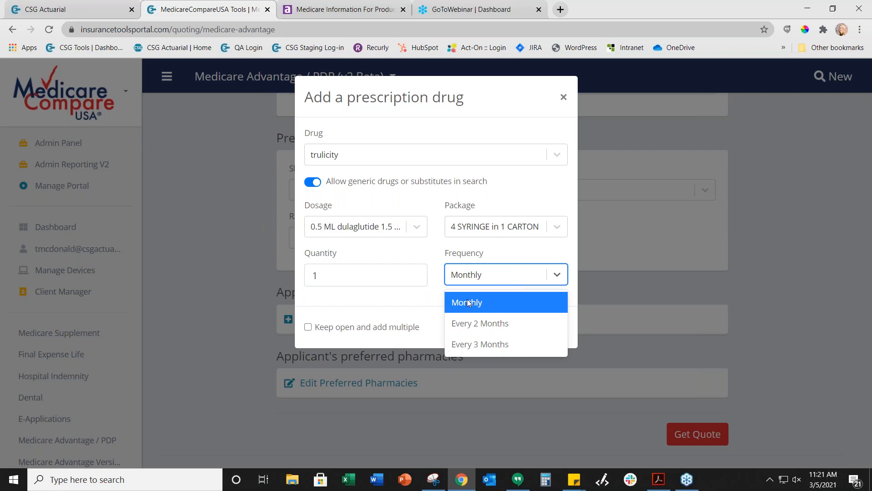
pyautogui.click(467, 301)
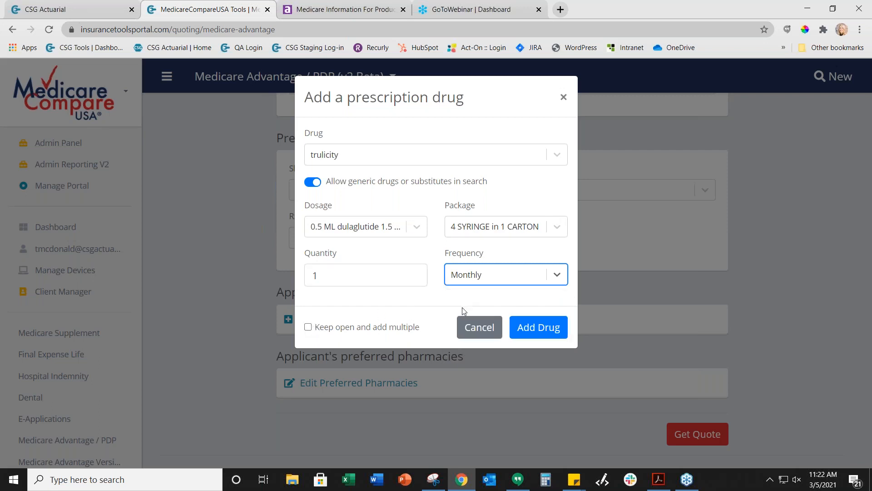
pyautogui.click(534, 324)
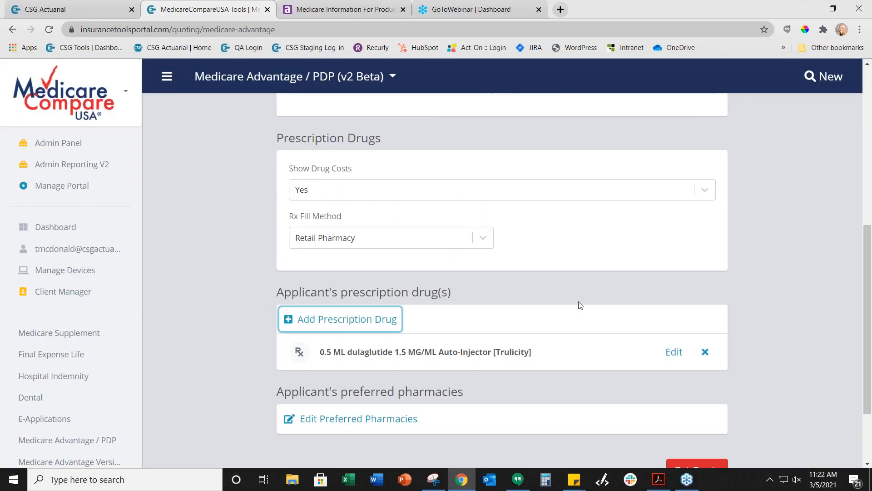
# Add HY VEE INC and ALEGENT CREIGHTON HEALTH as the applicant's preferred pharmacies, keeping the search radius at 10
pyautogui.scroll(-2, 539, 331)
pyautogui.click(354, 362)
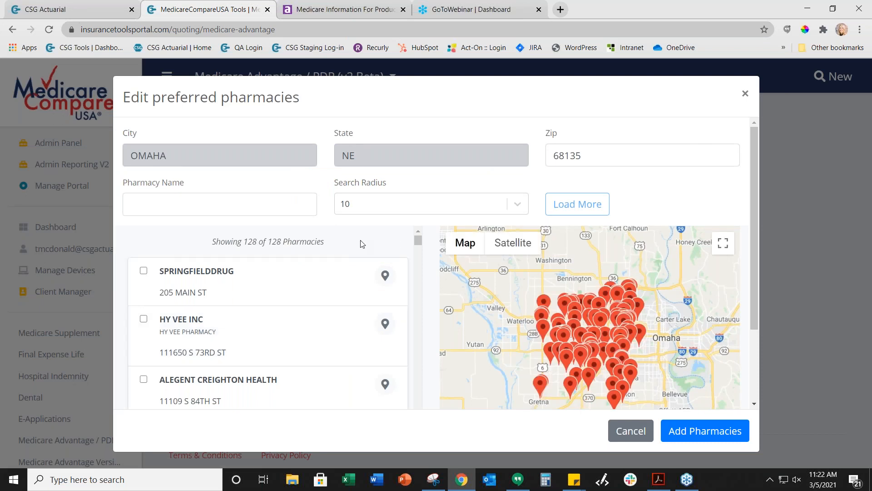
pyautogui.click(369, 208)
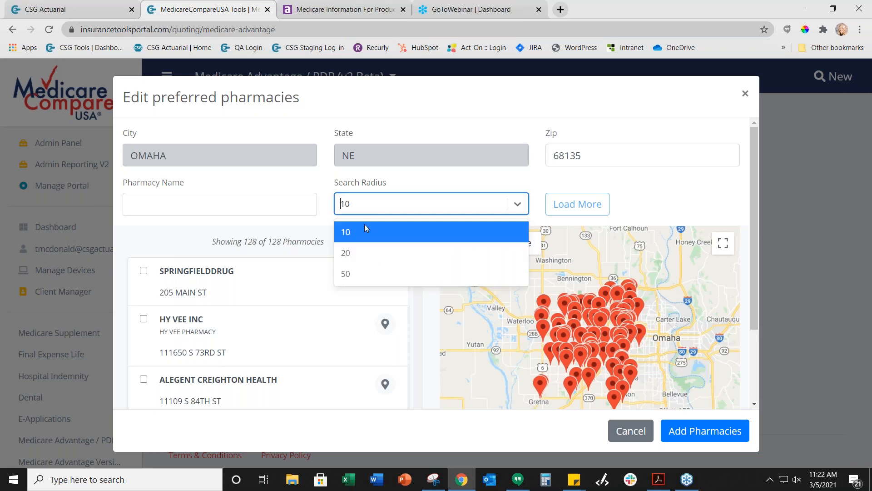
pyautogui.click(665, 185)
pyautogui.click(209, 327)
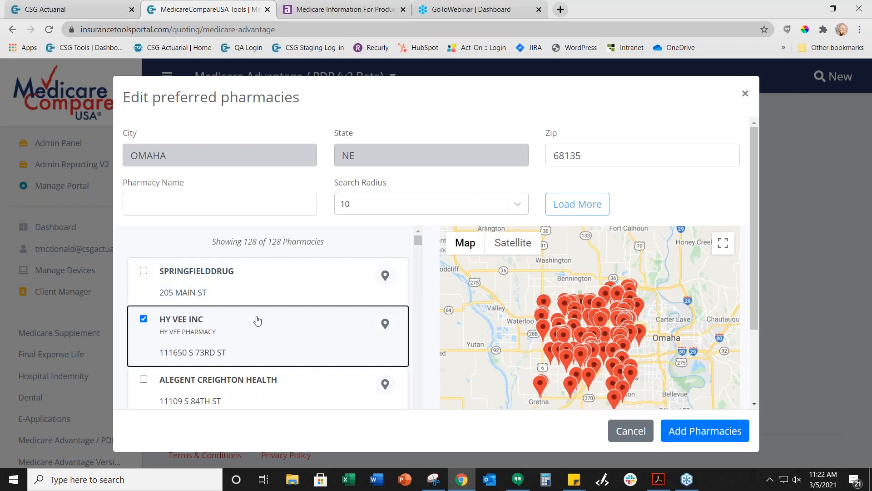
pyautogui.scroll(-1, 273, 327)
pyautogui.click(241, 343)
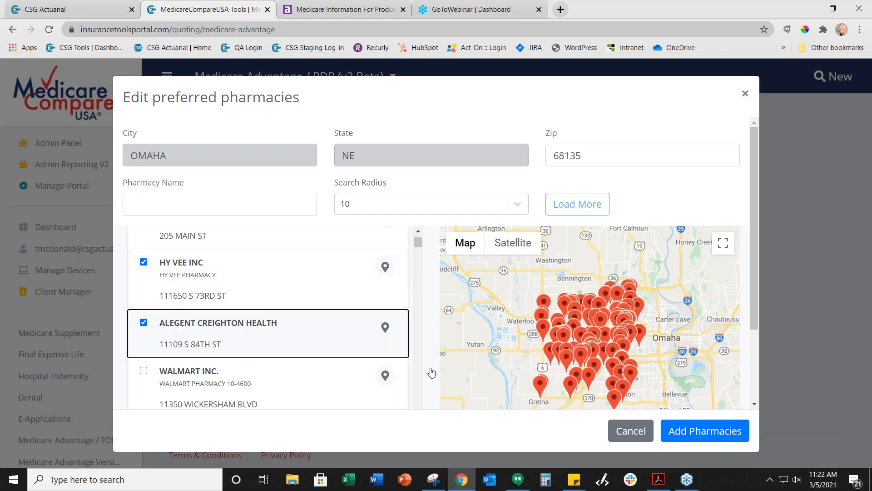
pyautogui.click(702, 439)
pyautogui.scroll(-3, 702, 436)
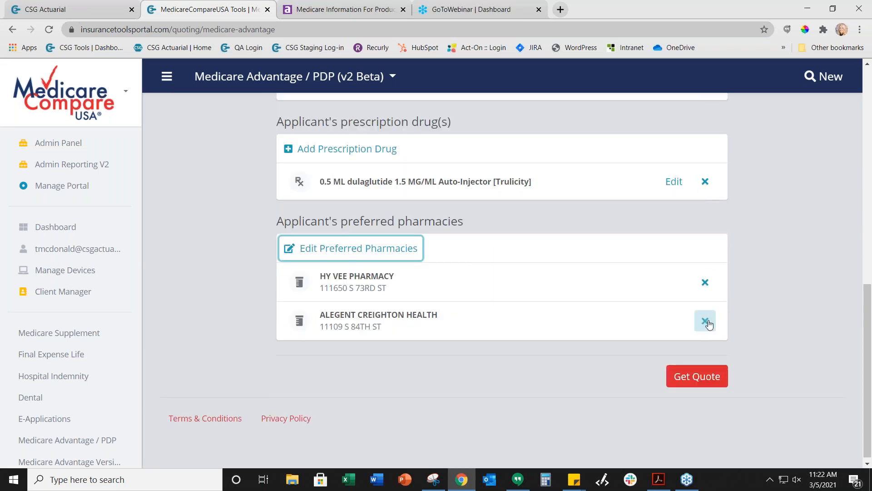
pyautogui.click(723, 374)
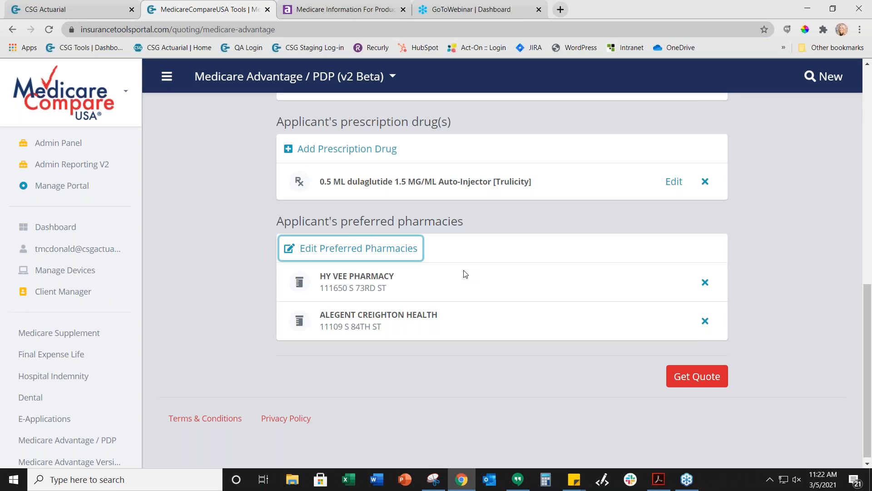
# Create a new client named "MCUSA 2" as the applicant for this quote
pyautogui.scroll(5, 450, 272)
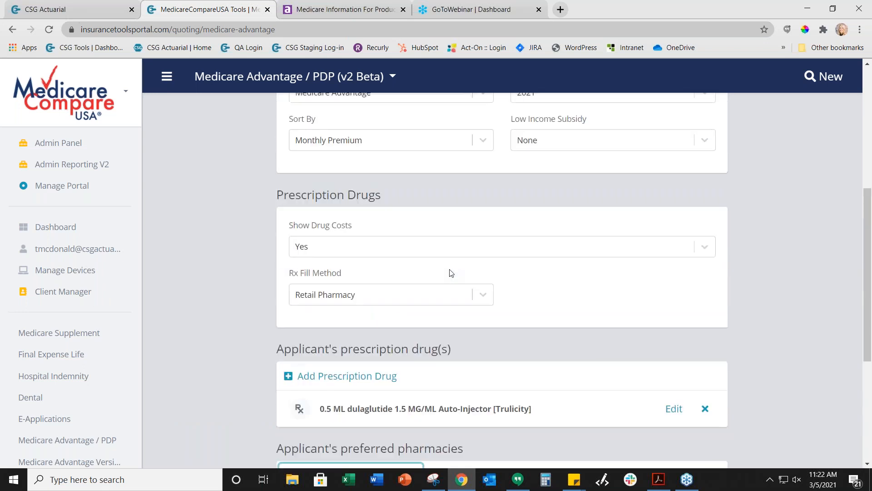
pyautogui.scroll(6, 449, 271)
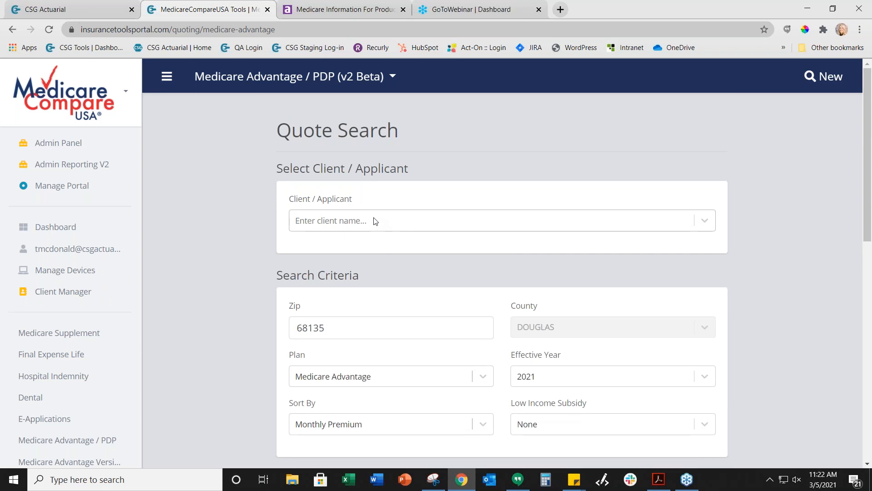
pyautogui.click(375, 221)
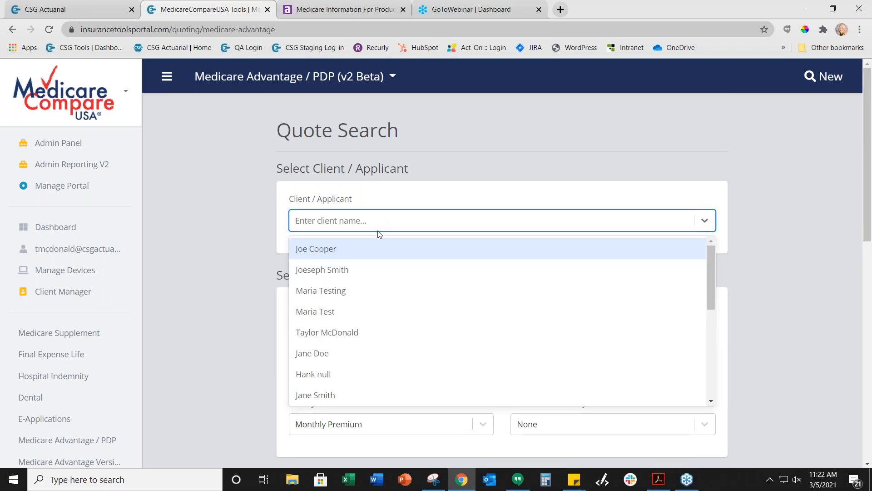
pyautogui.click(793, 225)
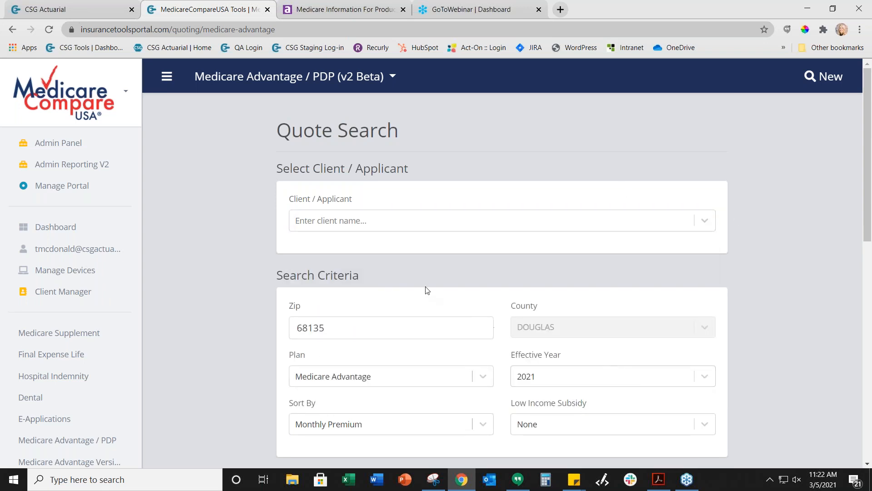
pyautogui.scroll(-1, 519, 333)
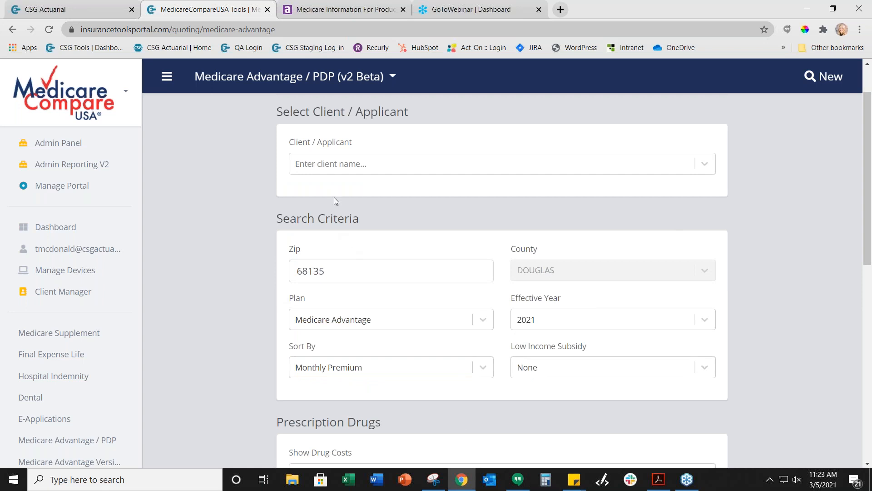
pyautogui.click(330, 166)
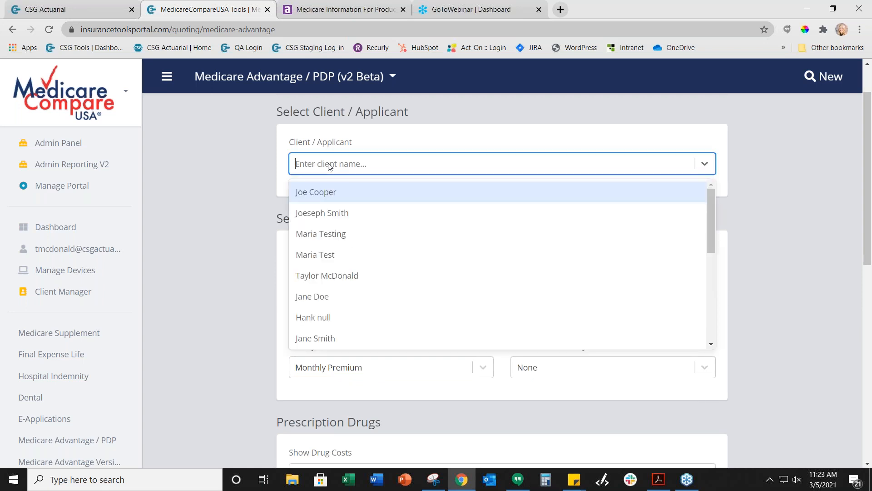
pyautogui.write('MC')
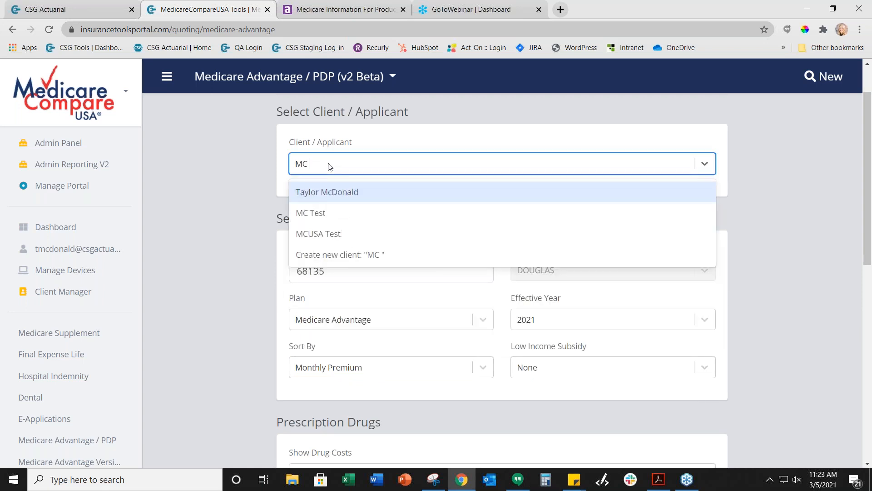
pyautogui.write(' USA')
pyautogui.press('BackSpace')
pyautogui.press('BackSpace')
pyautogui.press('BackSpace')
pyautogui.press('BackSpace')
pyautogui.write('USA')
pyautogui.write(' 2')
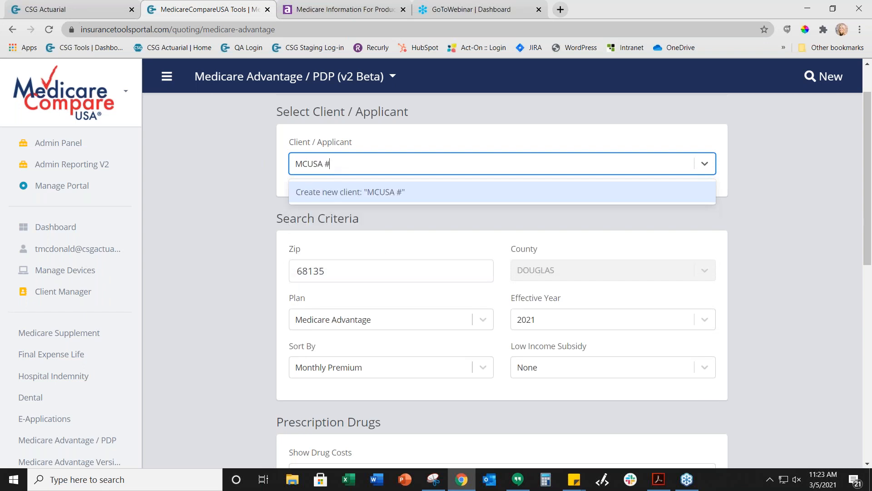
pyautogui.click(385, 191)
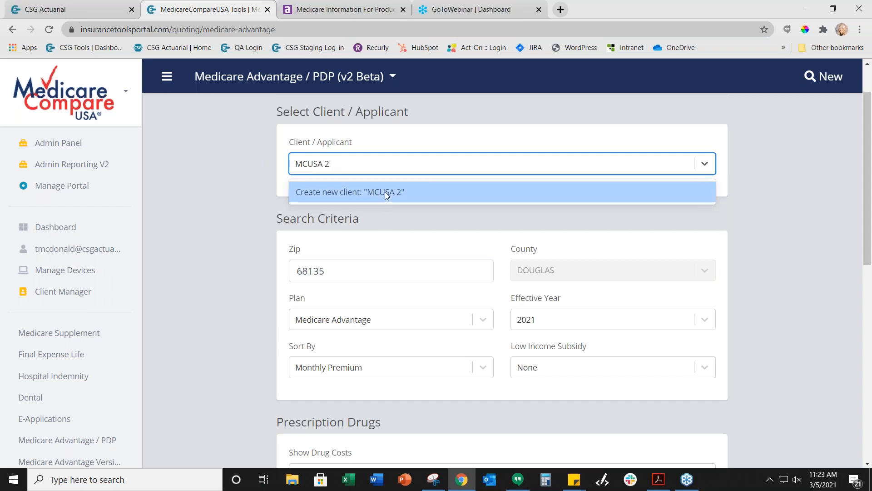
# Review the search criteria and prescription drug settings for the MCUSA 2 client
pyautogui.click(355, 174)
pyautogui.click(833, 163)
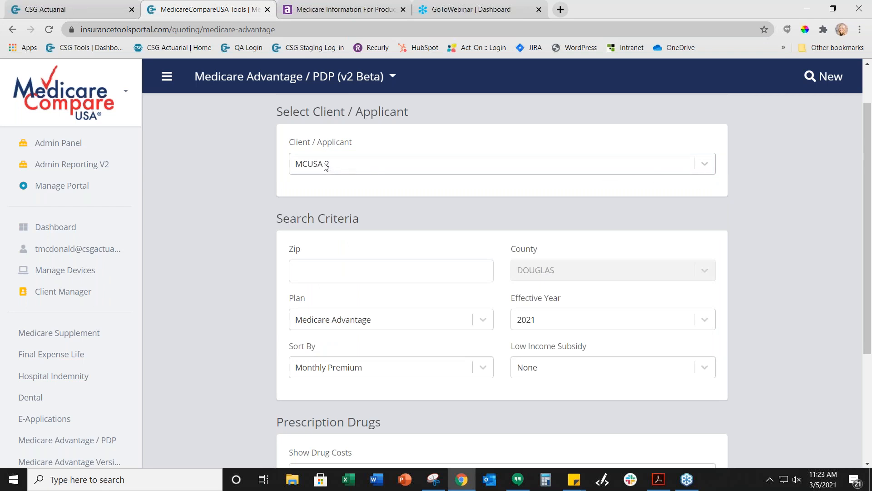
pyautogui.scroll(-4, 351, 176)
pyautogui.scroll(4, 377, 273)
pyautogui.scroll(-1, 377, 298)
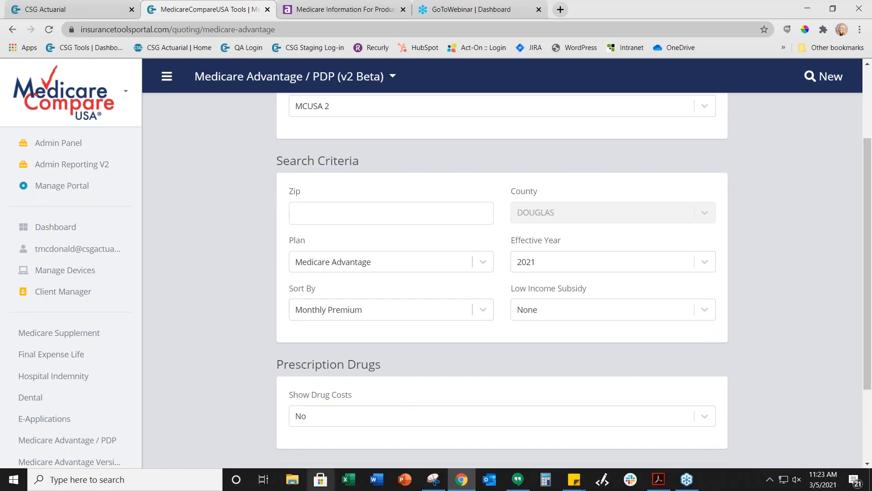
pyautogui.click(296, 77)
pyautogui.scroll(-1, 346, 151)
pyautogui.scroll(3, 347, 152)
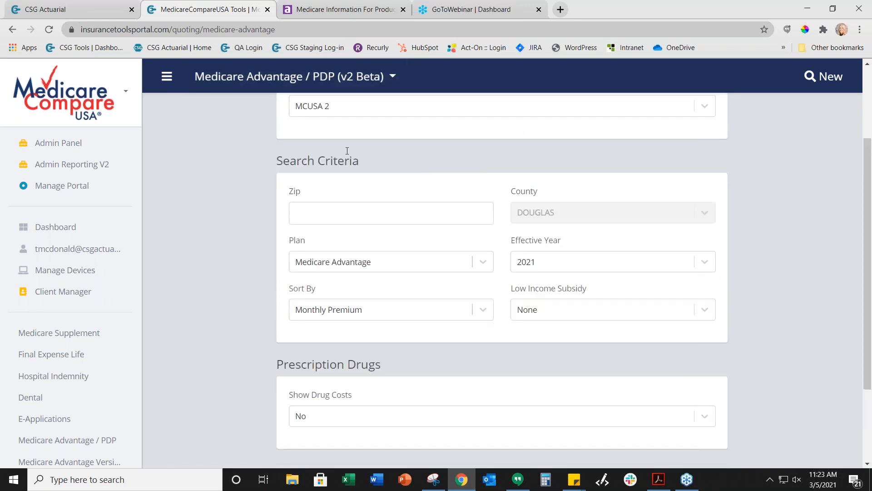
# Switch the applicant to the second client in the saved list and review that client's prescription drugs and preferred pharmacy
pyautogui.click(330, 160)
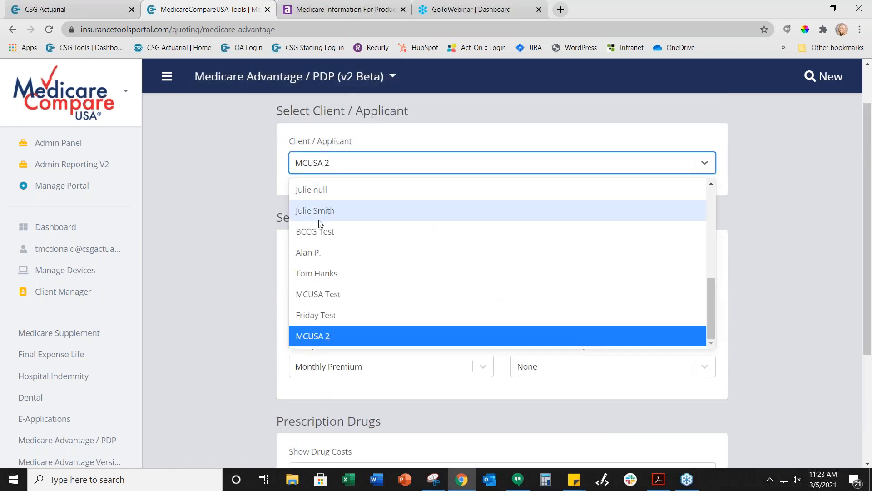
pyautogui.scroll(3, 328, 268)
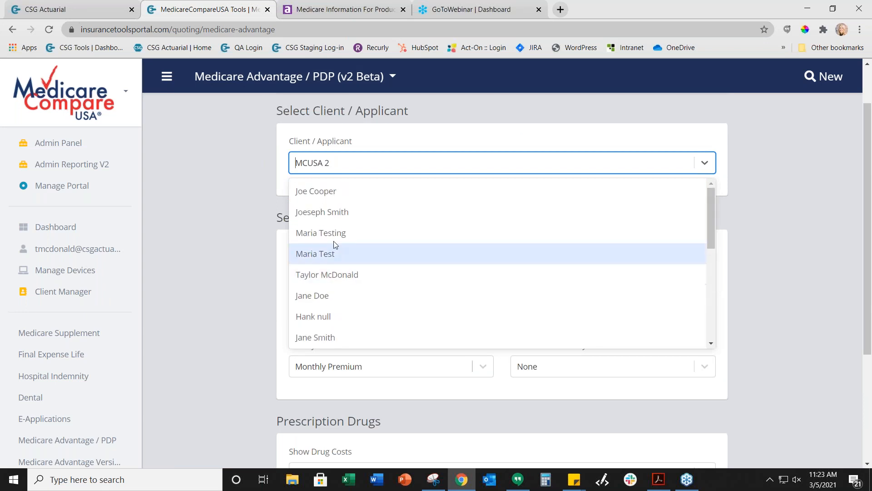
pyautogui.click(339, 206)
pyautogui.scroll(-5, 265, 227)
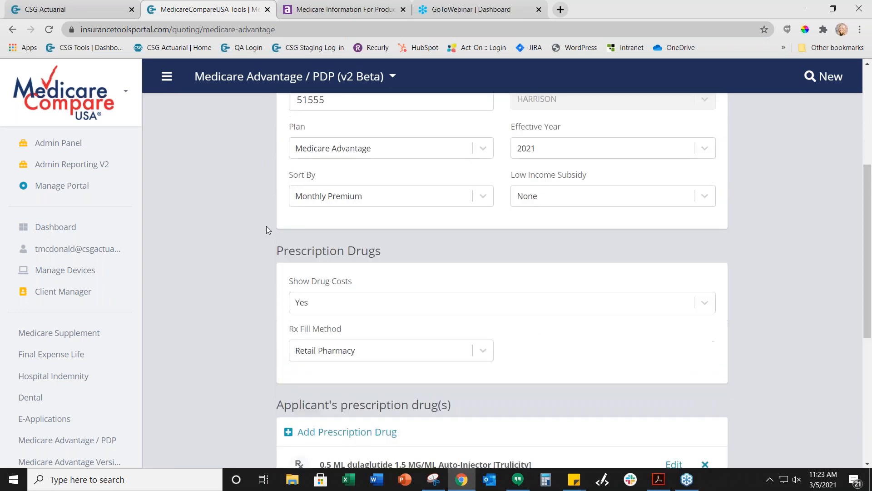
pyautogui.scroll(-2, 300, 236)
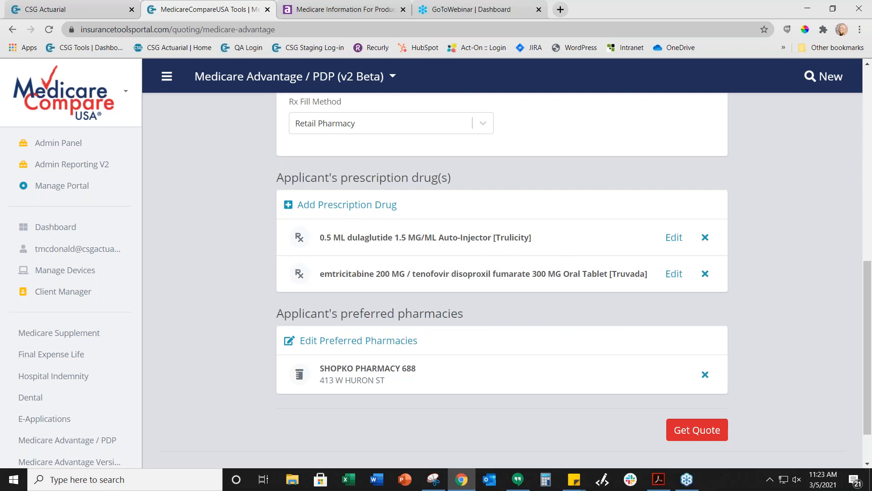
pyautogui.scroll(6, 349, 340)
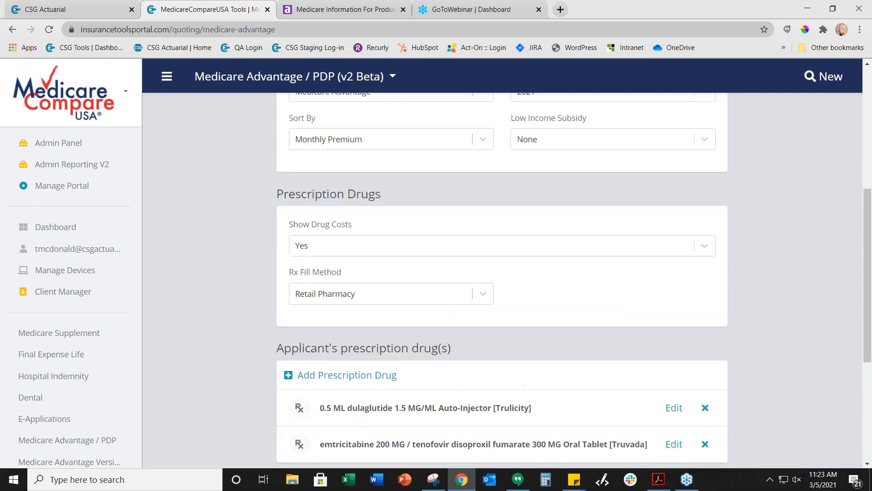
# Review the selected client's search criteria, prescription drugs and preferred pharmacy, including the blank form for adding another drug
pyautogui.scroll(1, 365, 204)
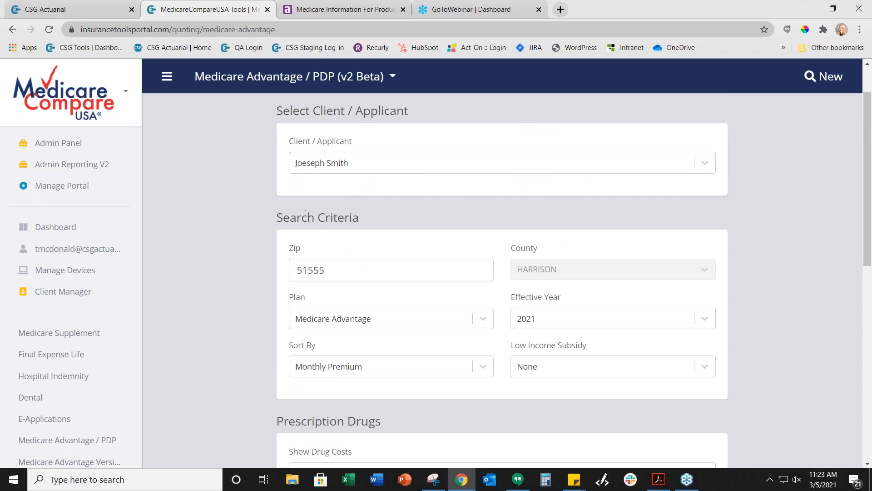
pyautogui.scroll(-2, 384, 266)
pyautogui.scroll(-1, 394, 320)
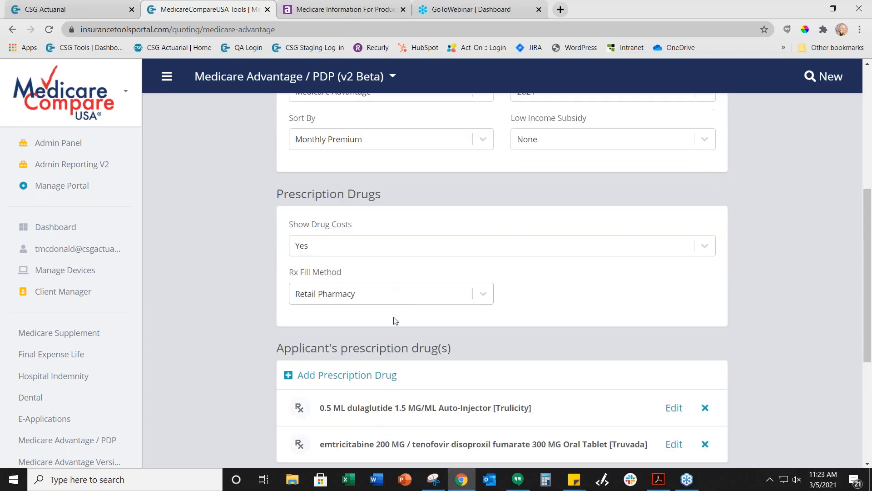
pyautogui.scroll(3, 438, 279)
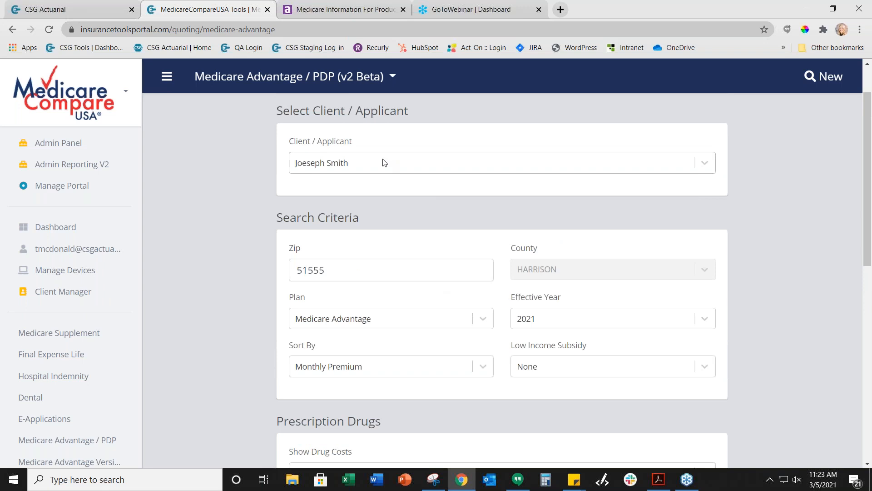
pyautogui.scroll(-3, 436, 273)
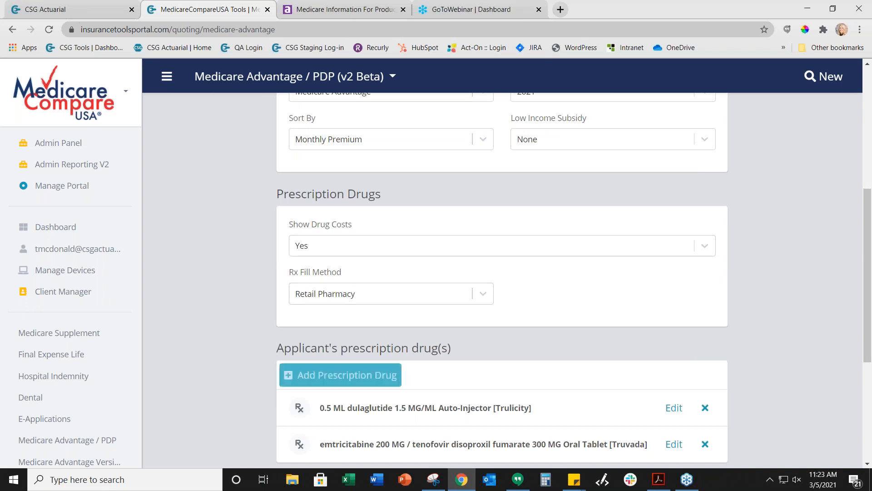
pyautogui.scroll(-2, 421, 360)
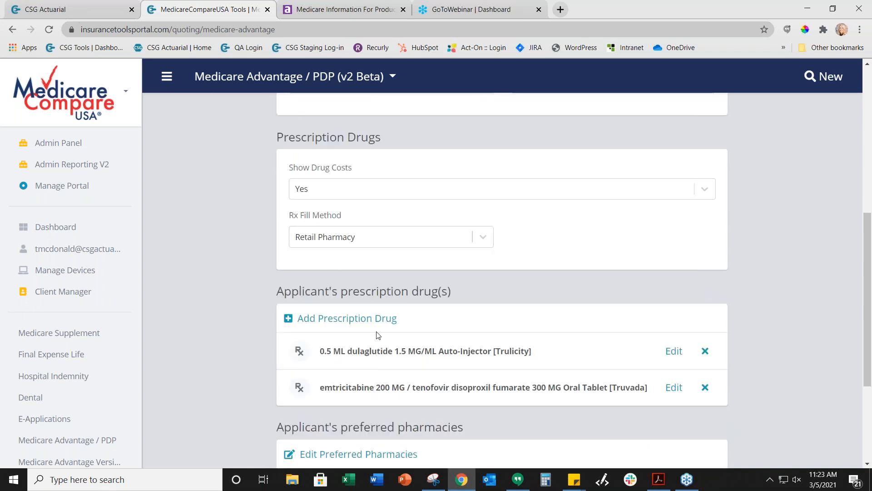
pyautogui.click(376, 318)
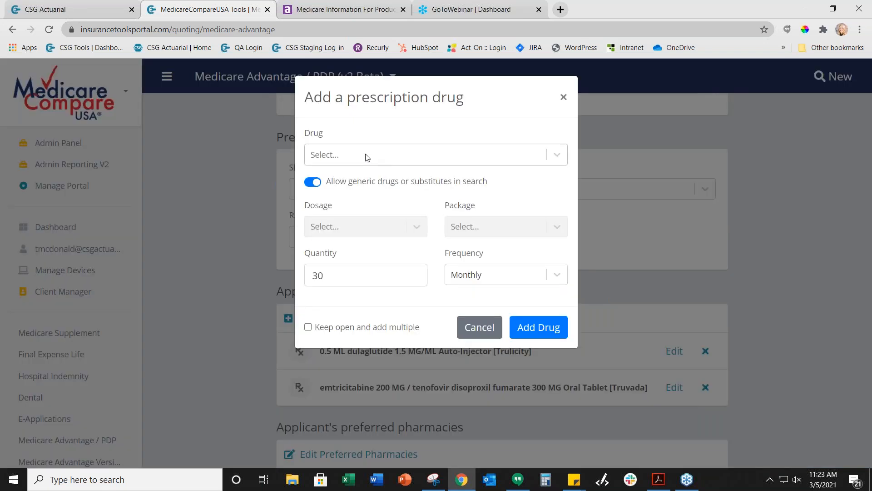
pyautogui.click(478, 328)
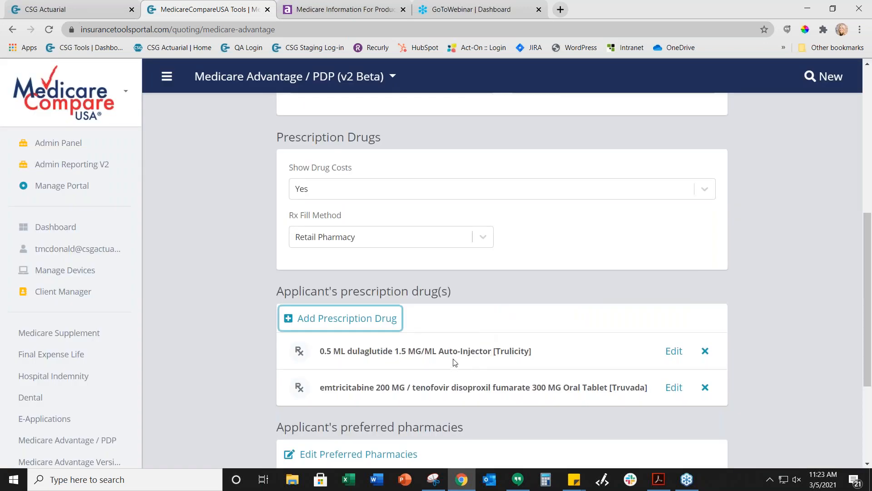
pyautogui.scroll(-1, 423, 353)
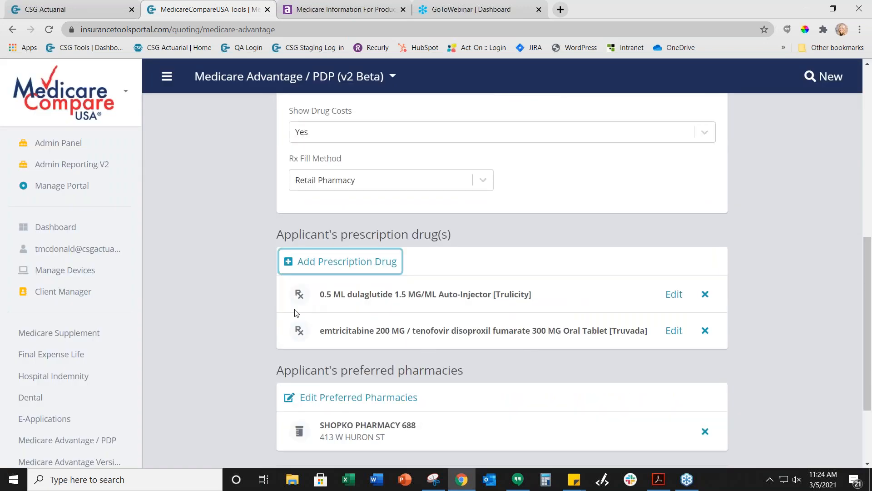
pyautogui.scroll(-1, 353, 363)
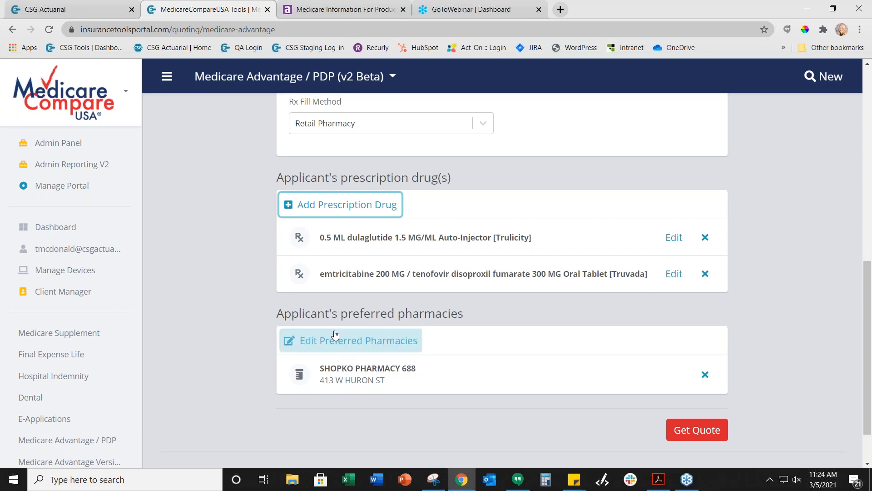
# Run the Medicare Advantage / PDP (v2 Beta) quote for the selected client with the saved drugs and pharmacy
pyautogui.scroll(8, 346, 273)
pyautogui.click(362, 76)
pyautogui.click(429, 233)
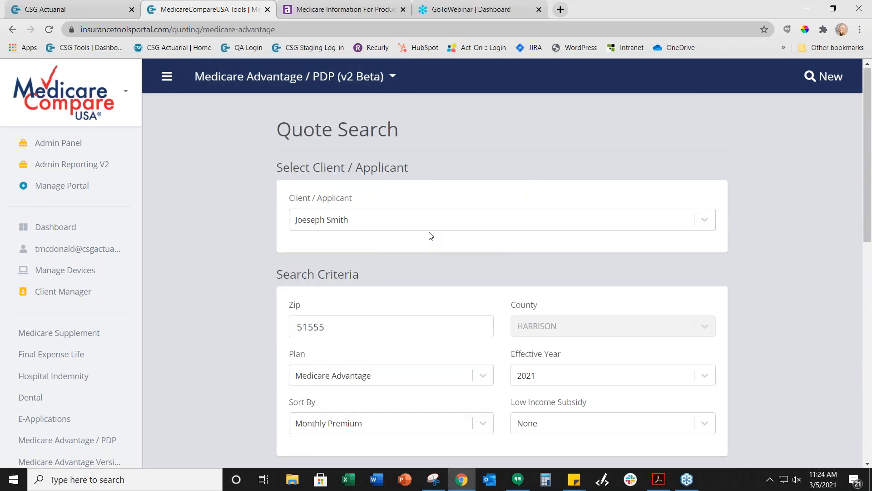
pyautogui.scroll(-10, 428, 236)
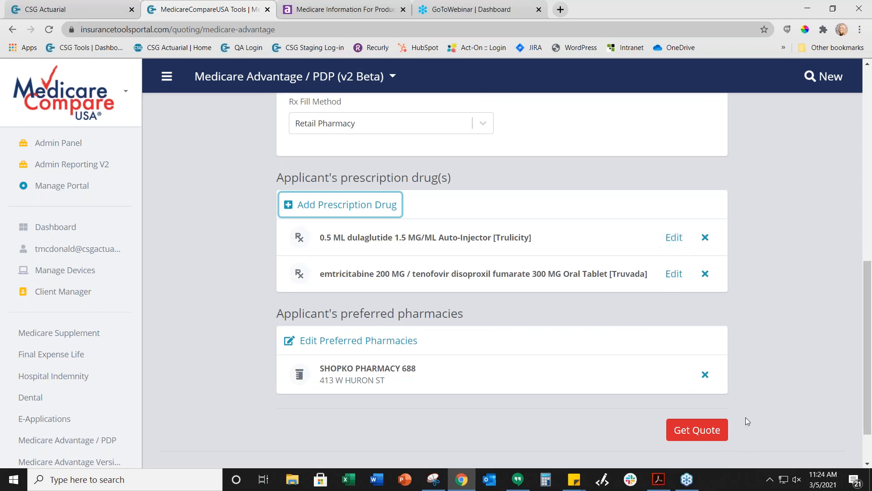
pyautogui.click(702, 432)
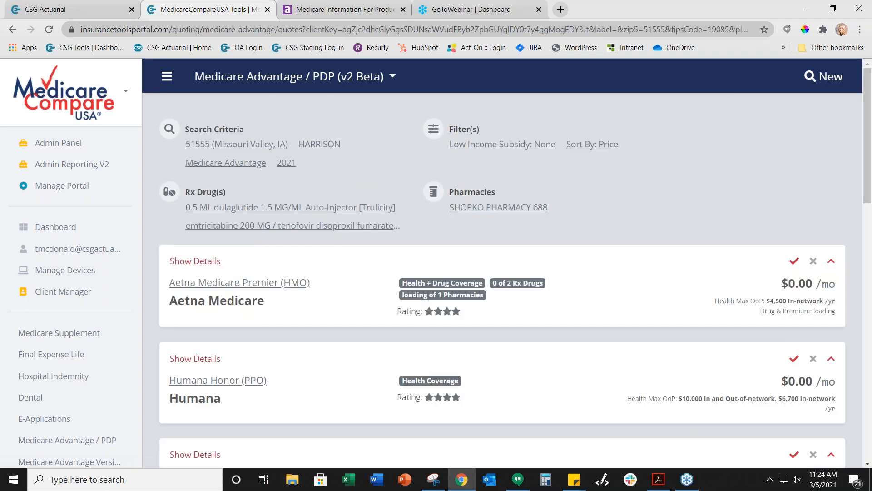
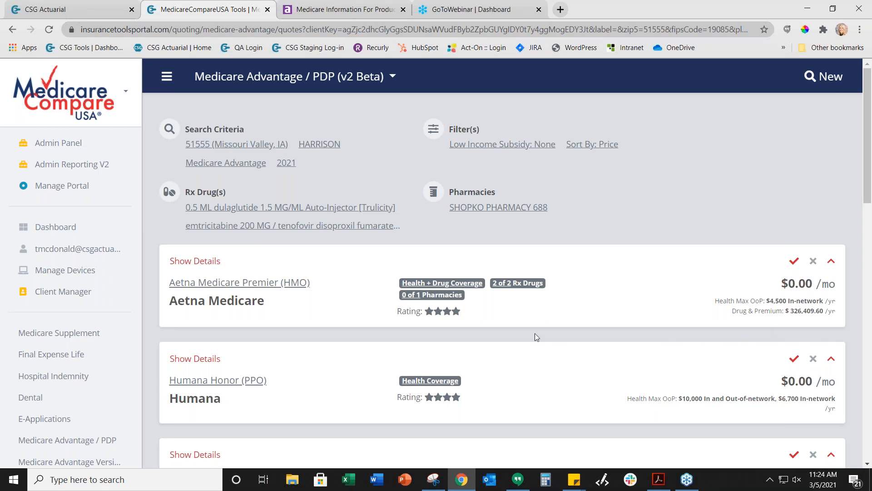
# Expand the Aetna Medicare Premier (HMO) quote's details and examine its drug coverage tiers and the county and company enrollment
pyautogui.click(206, 269)
pyautogui.scroll(-3, 300, 259)
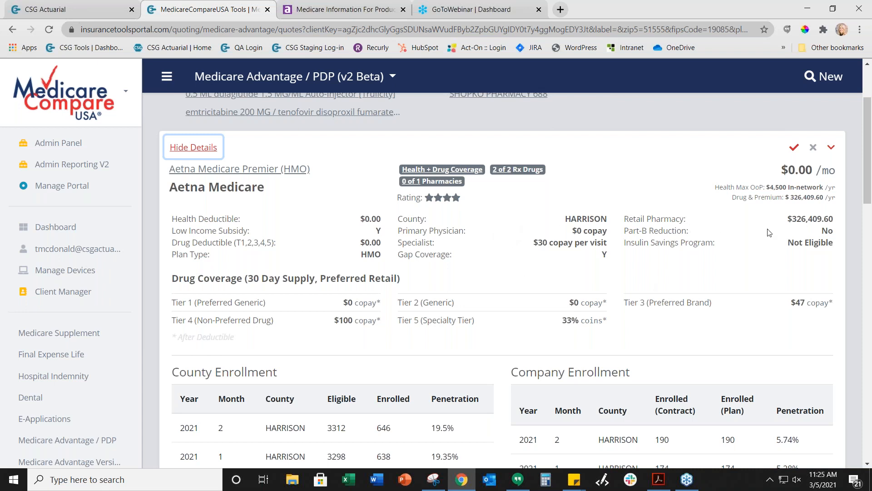
pyautogui.scroll(-1, 276, 322)
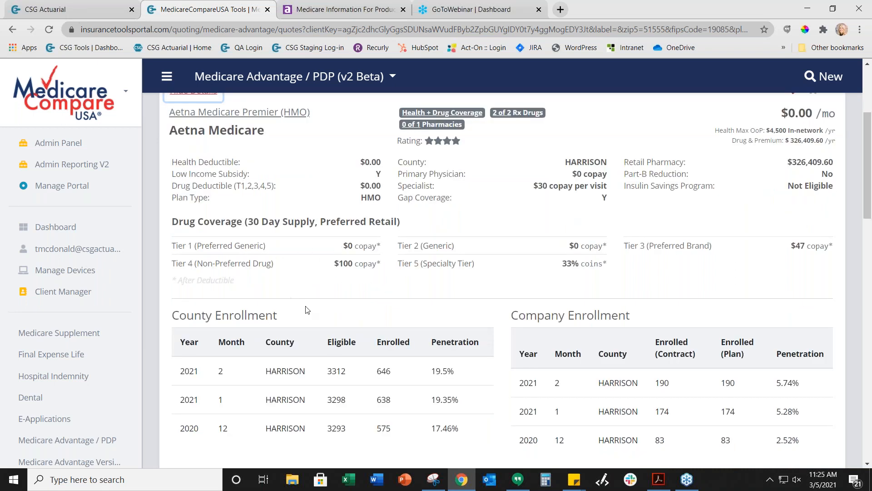
pyautogui.scroll(-1, 308, 313)
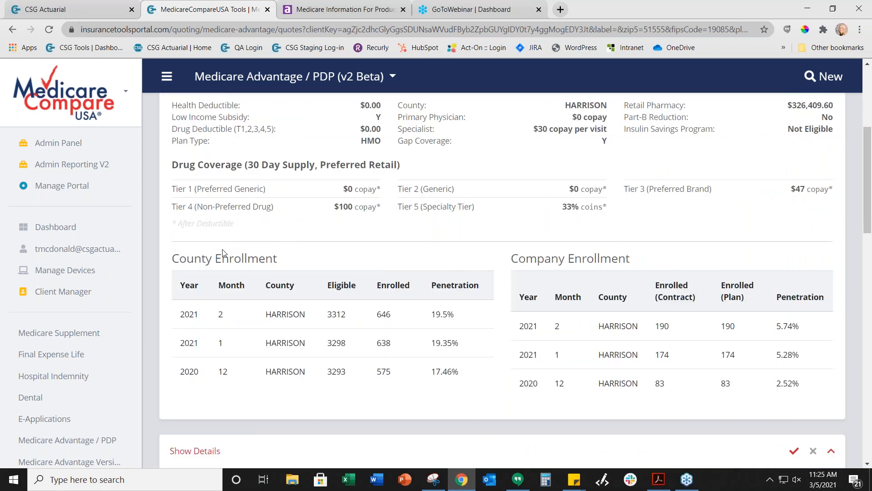
pyautogui.scroll(-1, 339, 315)
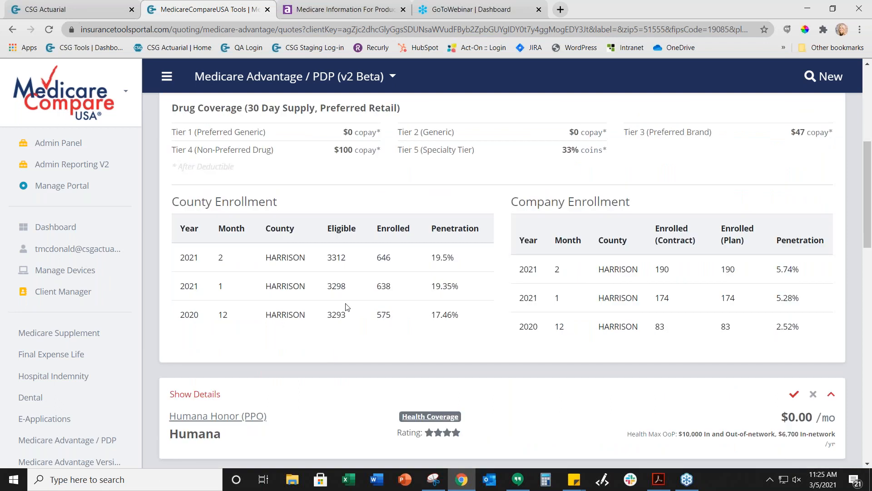
pyautogui.scroll(4, 339, 311)
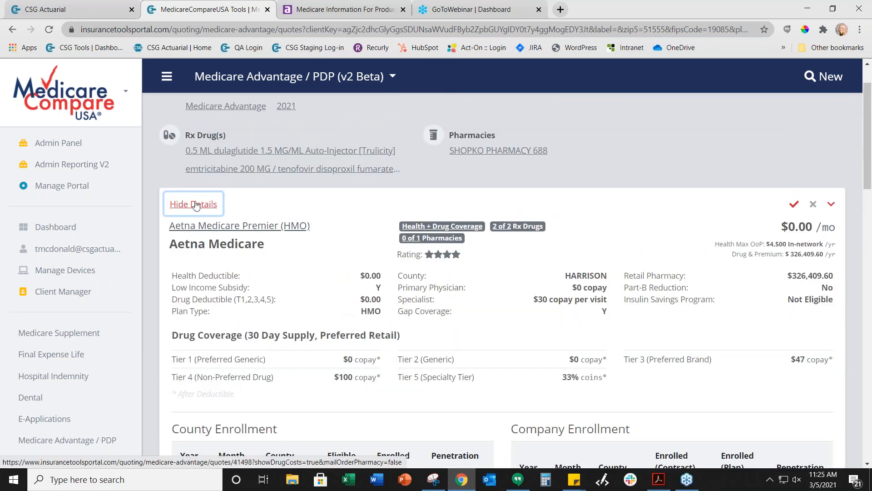
# Open the full plan details for Aetna Medicare Premier (HMO) and review the plan overview
pyautogui.click(287, 226)
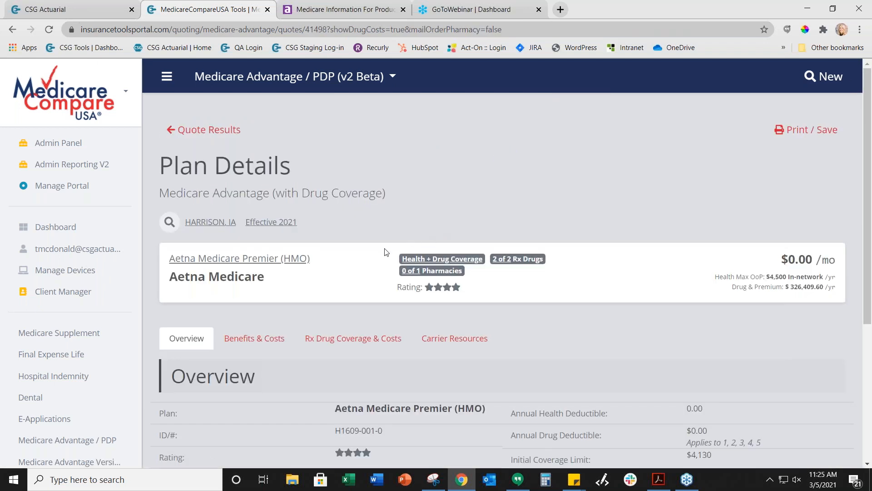
pyautogui.scroll(-5, 386, 253)
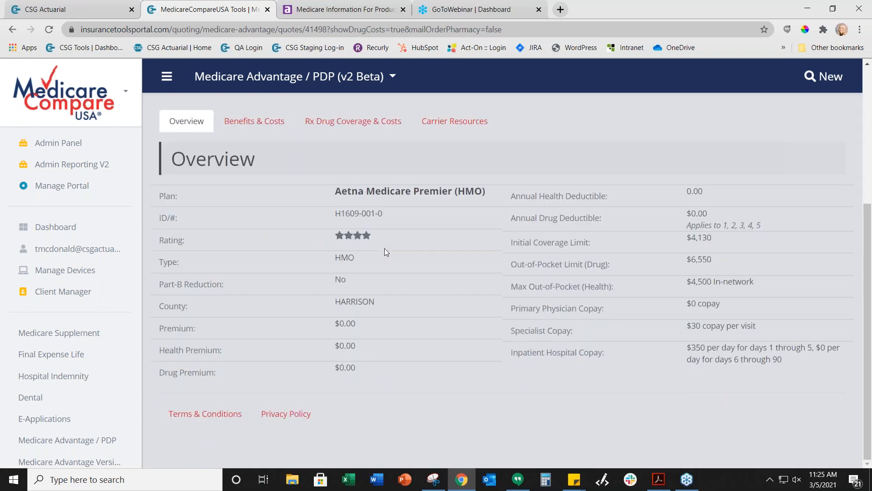
pyautogui.scroll(3, 386, 253)
pyautogui.scroll(-1, 689, 350)
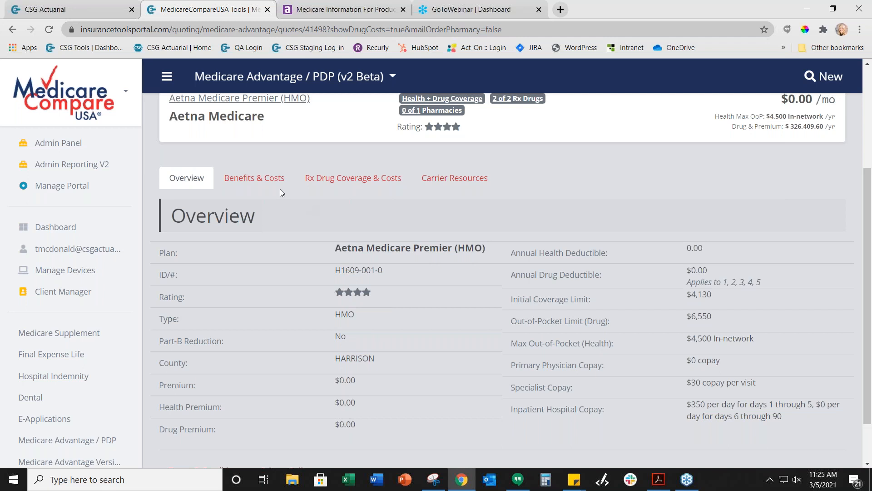
# Review the benefits and costs of the Aetna Medicare Premier (HMO) plan
pyautogui.click(237, 174)
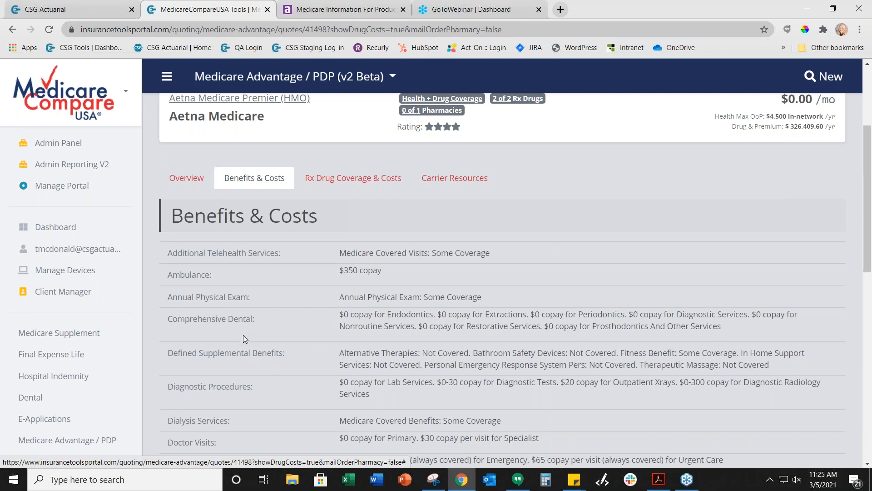
pyautogui.scroll(-3, 253, 375)
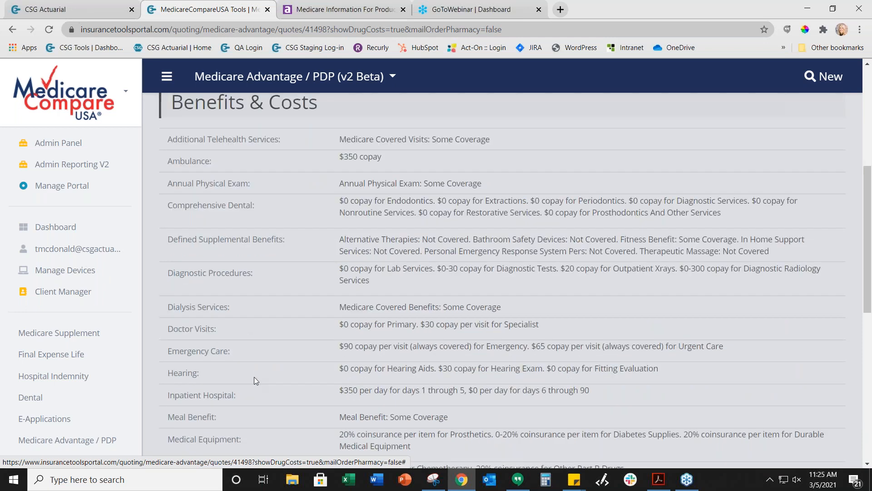
pyautogui.scroll(3, 254, 378)
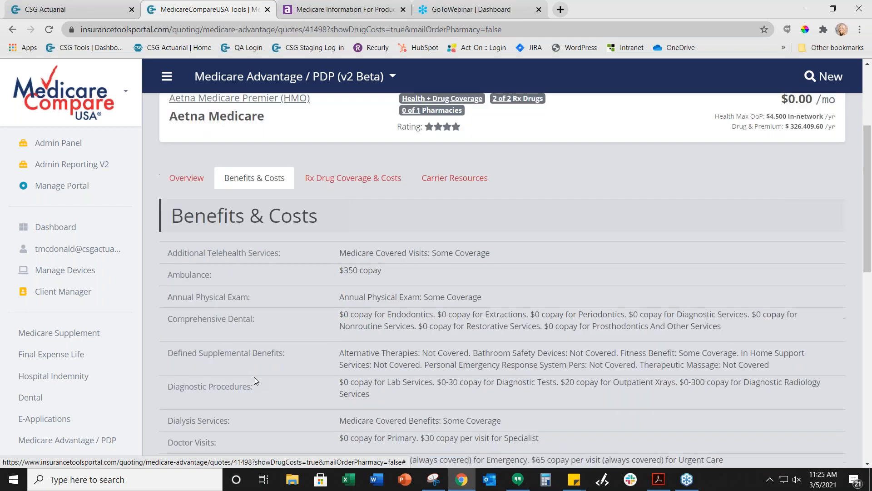
# Show the plan's Rx drug coverage and costs and examine the tier coverage and the selected drugs' details
pyautogui.click(325, 187)
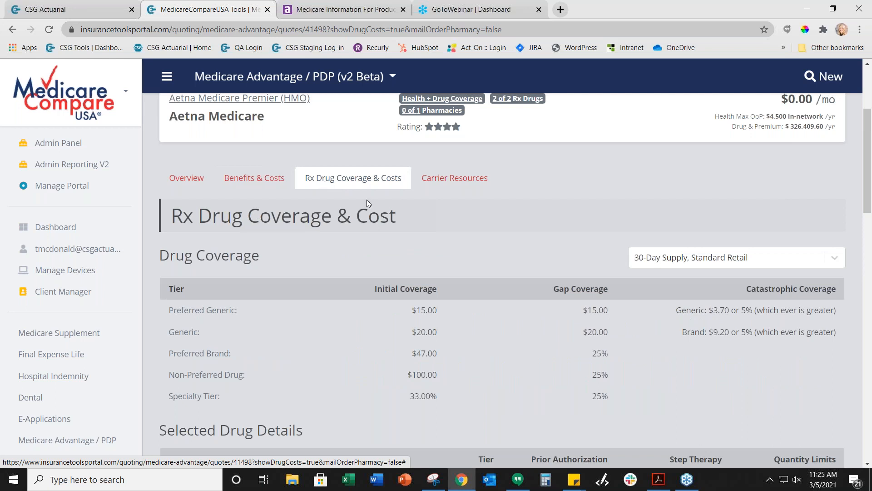
pyautogui.scroll(-1, 383, 250)
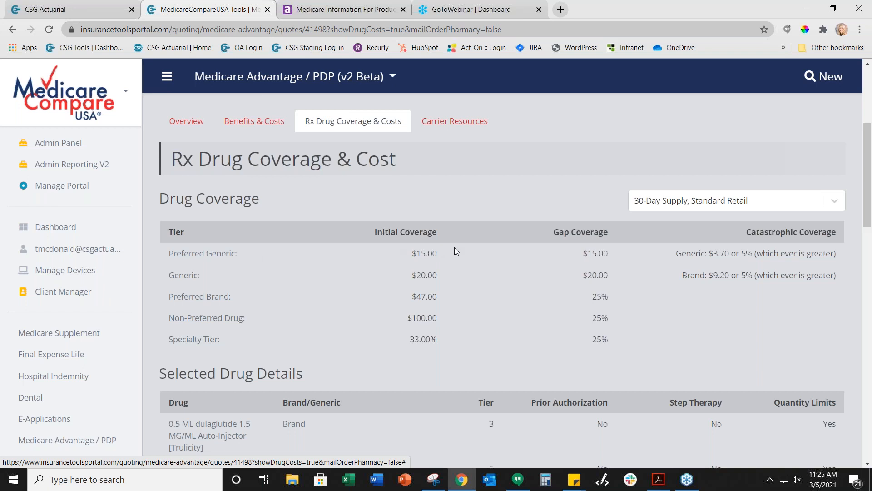
pyautogui.scroll(-2, 549, 292)
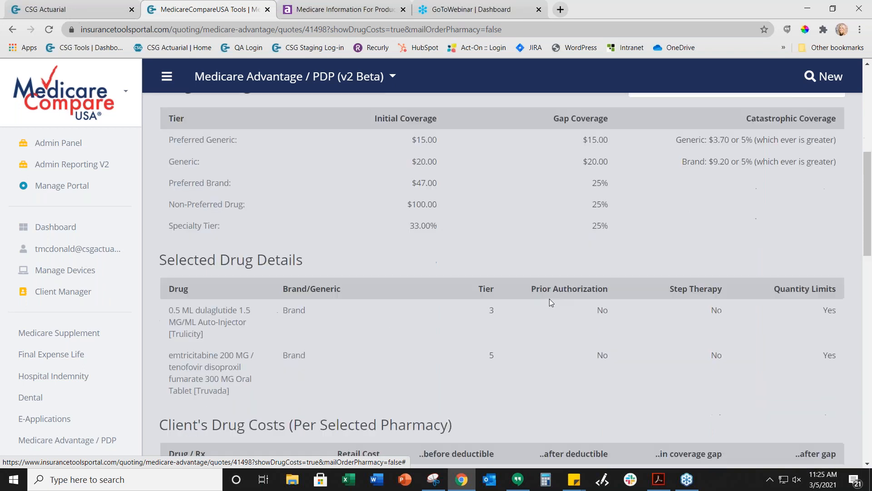
pyautogui.scroll(-1, 336, 289)
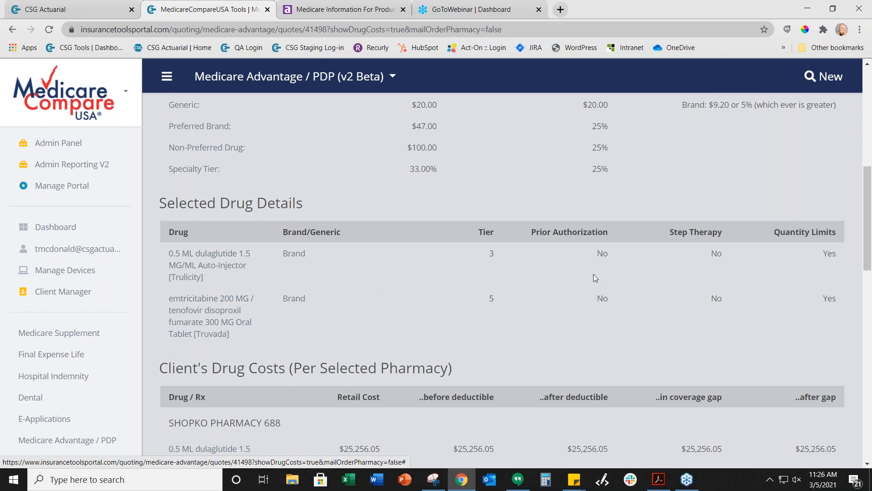
# Examine the client's drug costs at the selected pharmacy and the estimated monthly drug costs through December
pyautogui.scroll(-3, 677, 298)
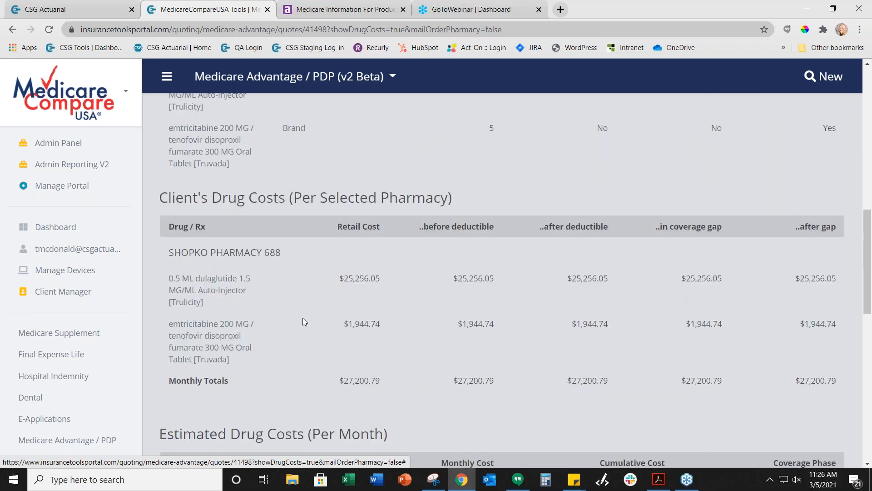
pyautogui.scroll(-1, 227, 272)
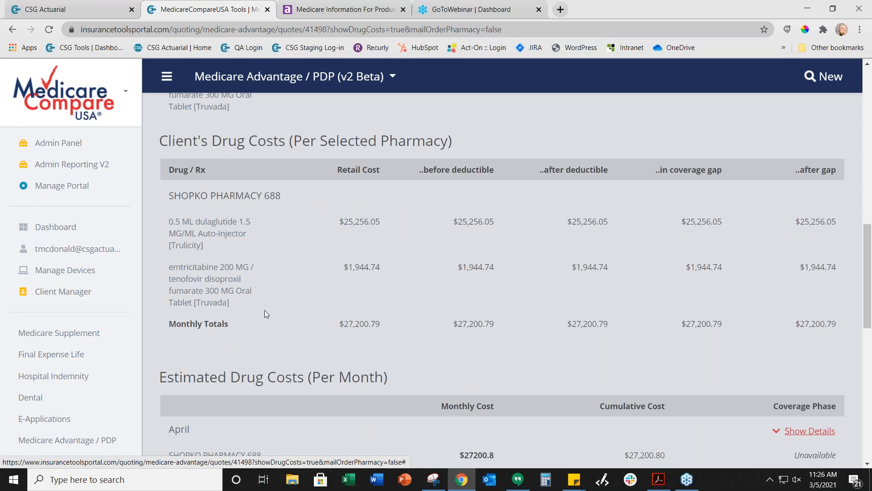
pyautogui.scroll(-1, 282, 314)
pyautogui.scroll(1, 304, 310)
pyautogui.scroll(-4, 406, 258)
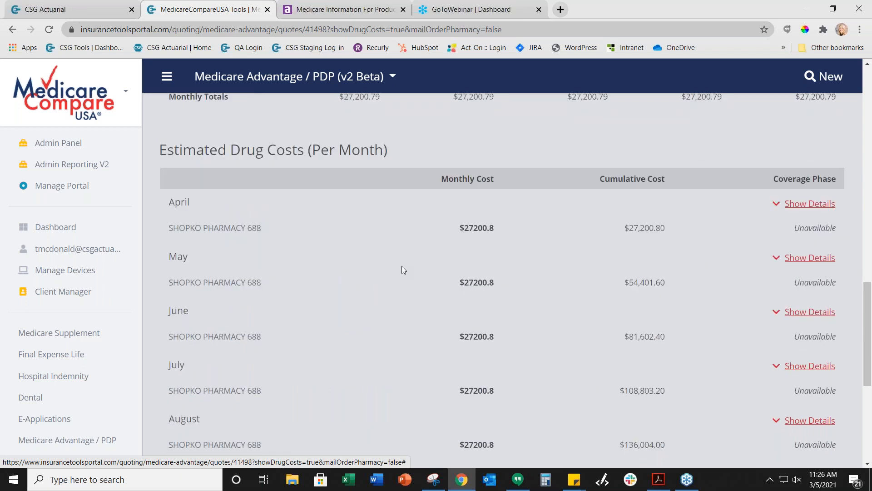
pyautogui.scroll(-5, 402, 269)
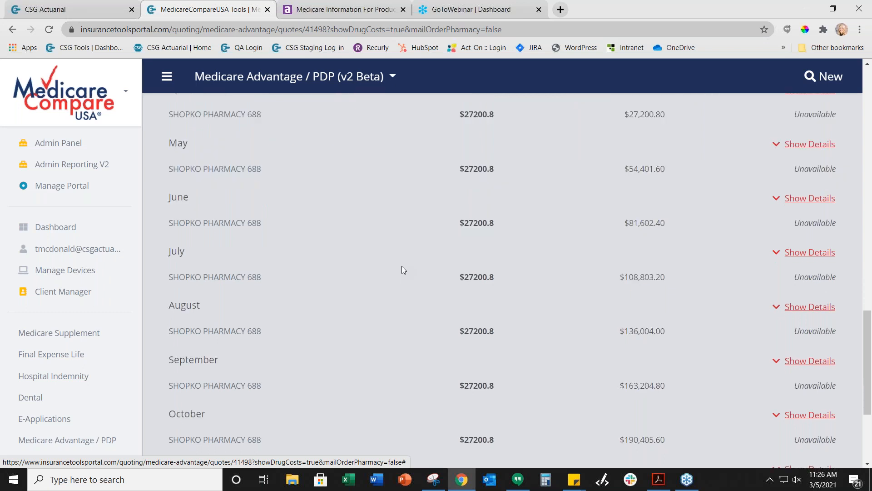
pyautogui.scroll(5, 751, 283)
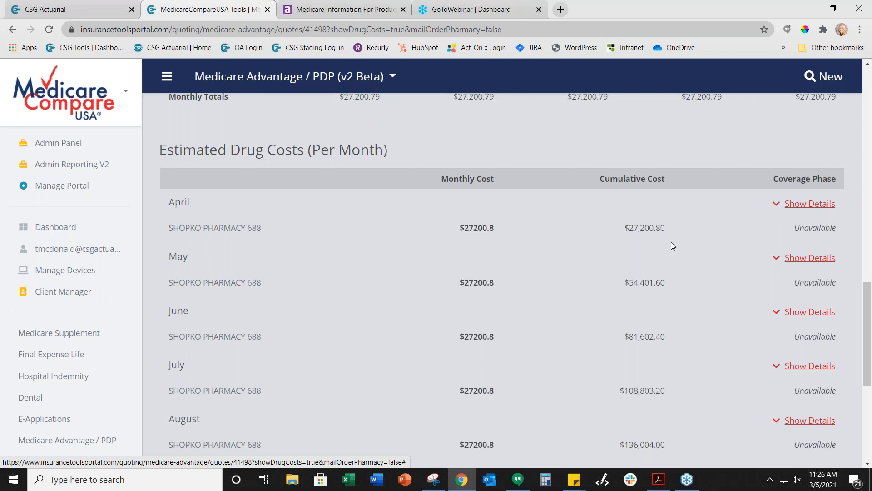
pyautogui.scroll(-1, 661, 329)
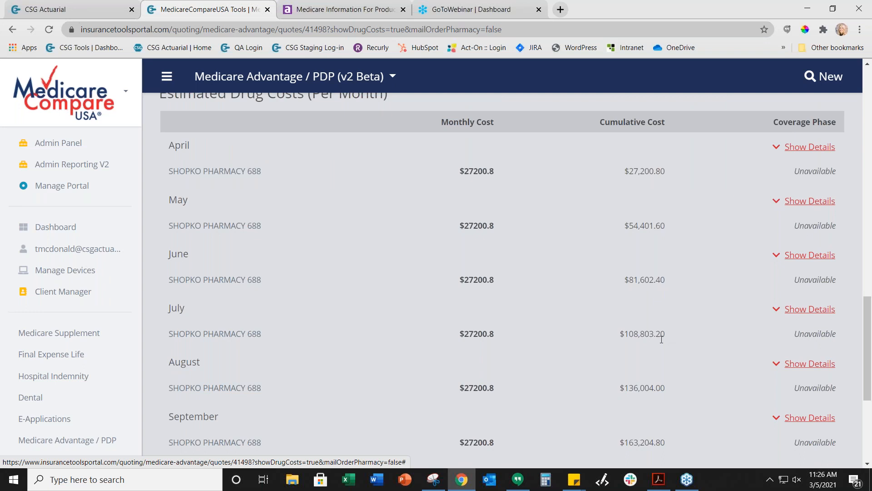
pyautogui.scroll(-4, 682, 273)
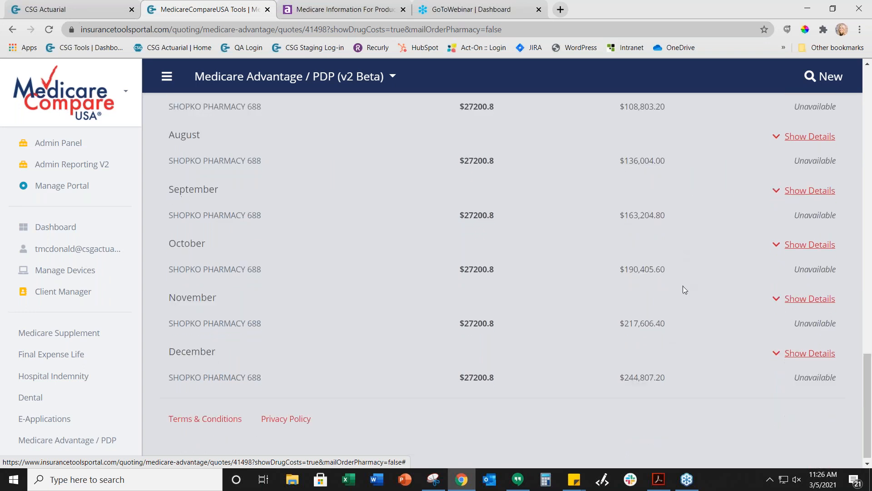
# Show the carrier resources for the Aetna Medicare Premier (HMO) plan and review the plan contact information
pyautogui.scroll(10, 664, 294)
pyautogui.scroll(10, 636, 291)
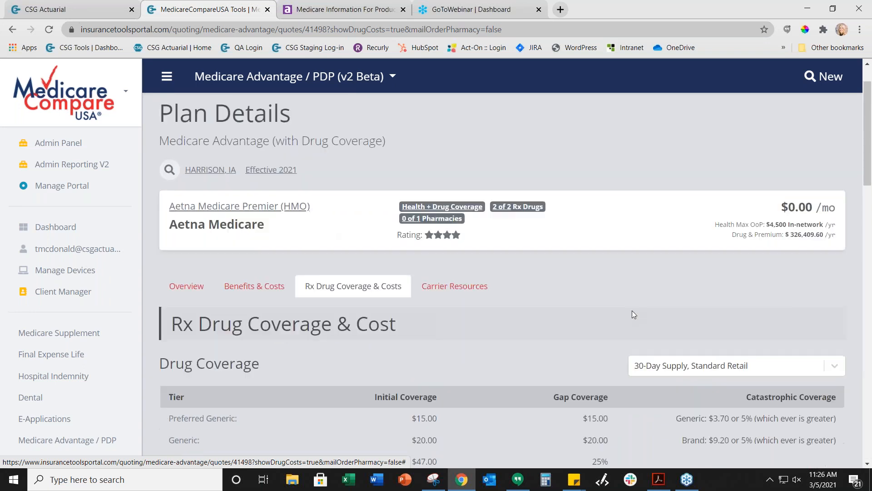
pyautogui.click(452, 287)
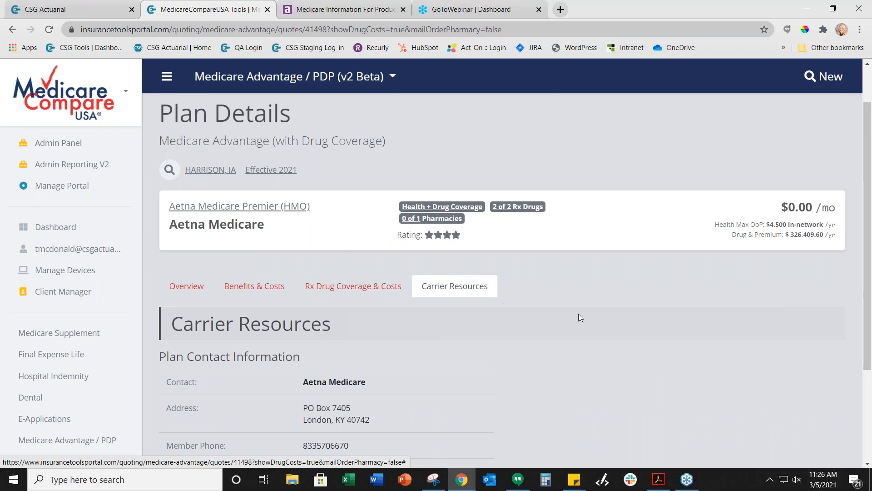
pyautogui.scroll(-2, 587, 320)
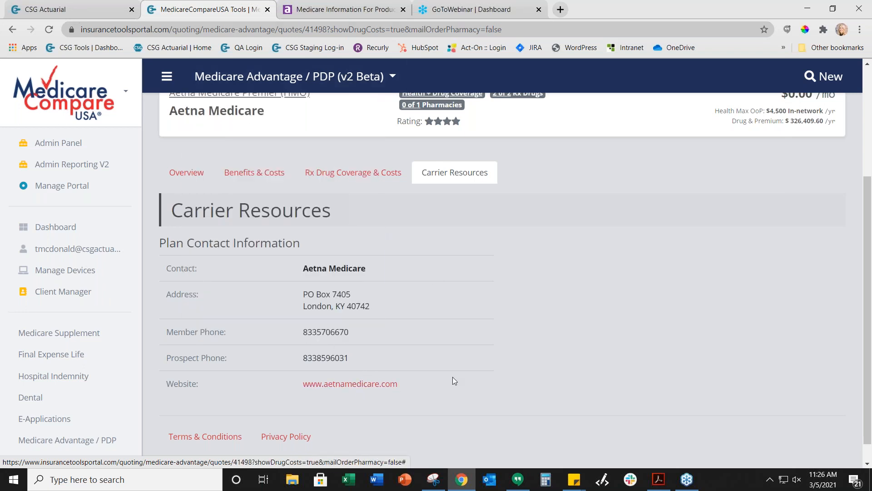
# Look at Aetna's For producers web page and return to the plan's carrier resources
pyautogui.click(334, 13)
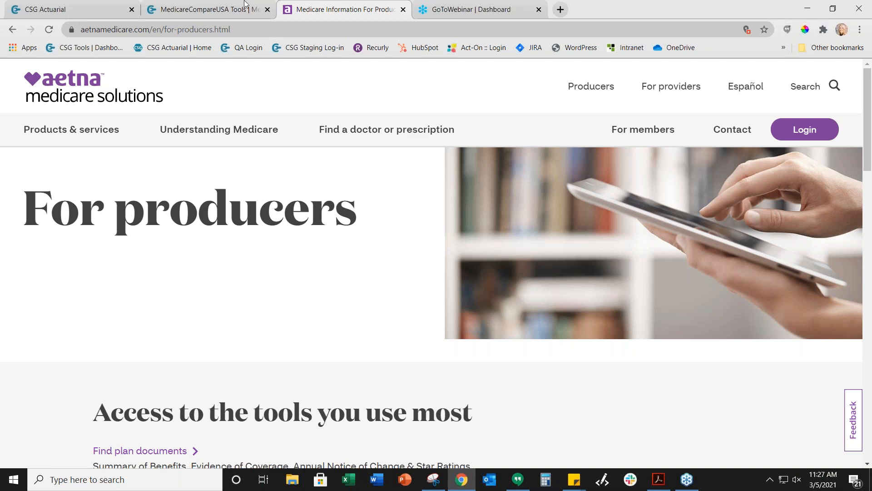
pyautogui.click(245, 5)
pyautogui.scroll(2, 718, 256)
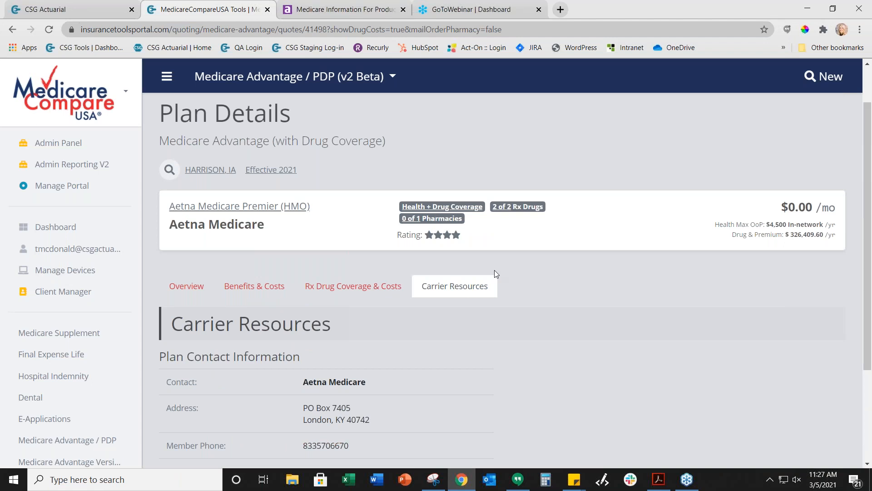
# Return to the dashboard, open the Client Manager and look through the list of clients
pyautogui.click(275, 77)
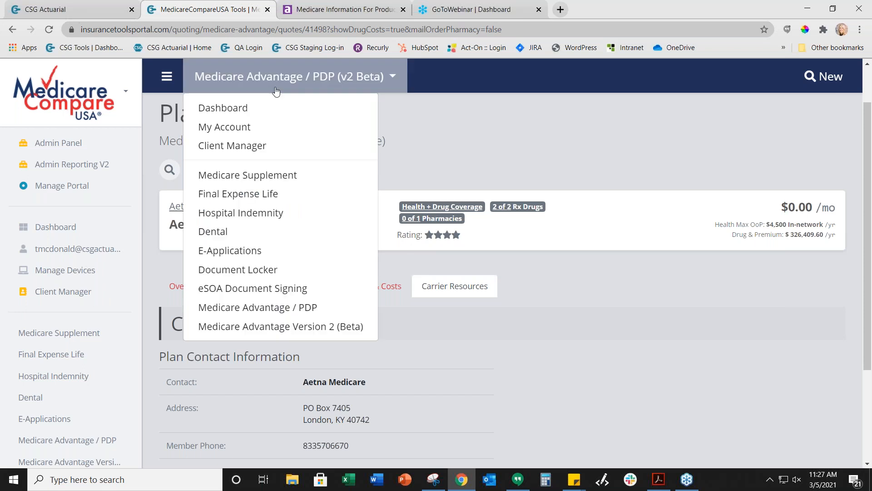
pyautogui.click(232, 111)
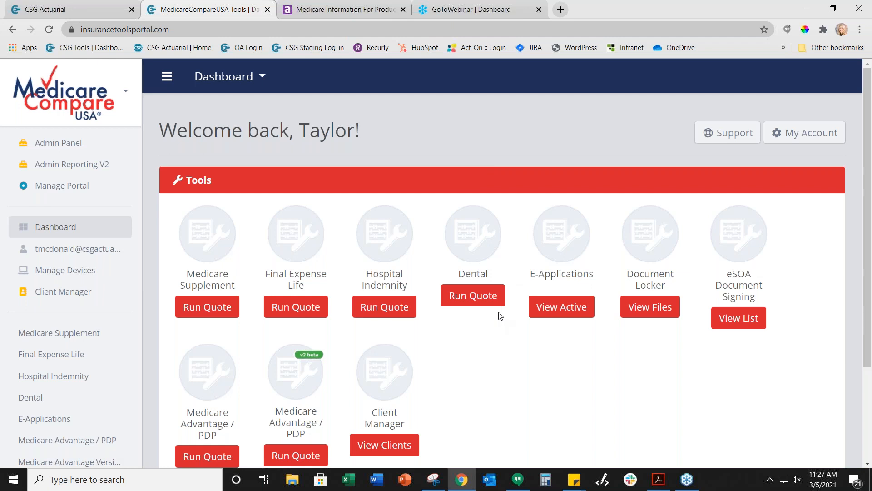
pyautogui.scroll(-2, 563, 316)
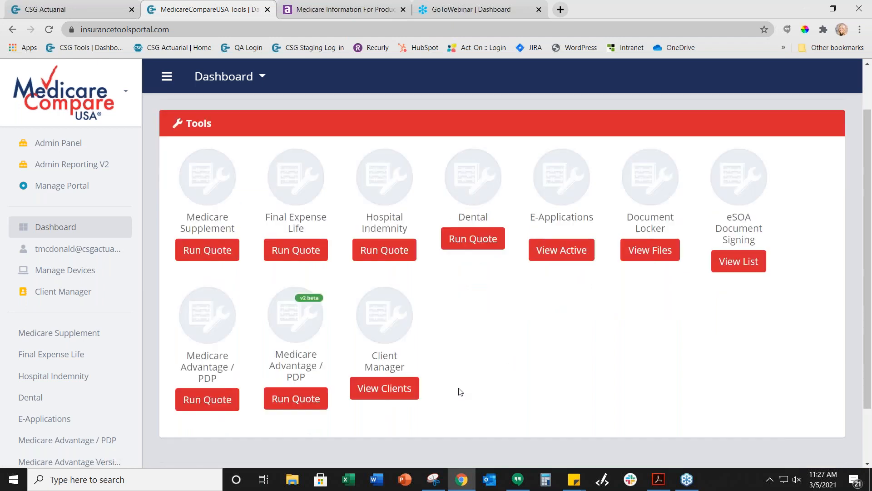
pyautogui.click(384, 388)
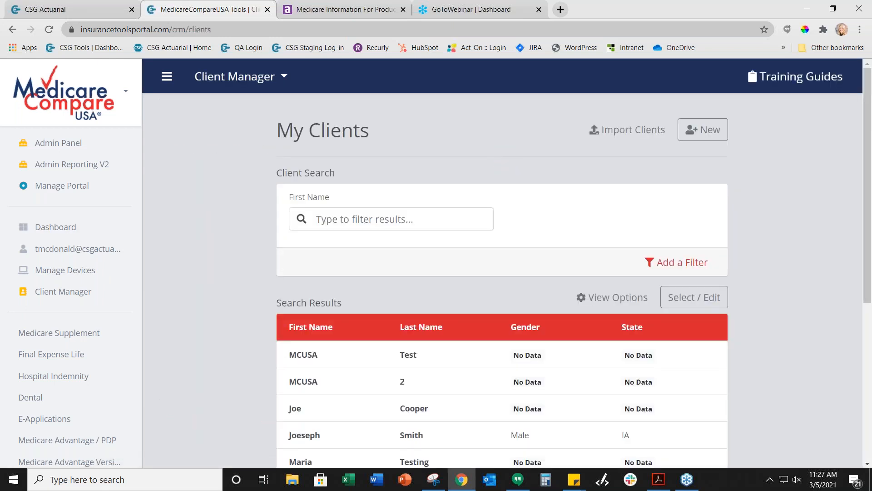
pyautogui.scroll(-2, 385, 352)
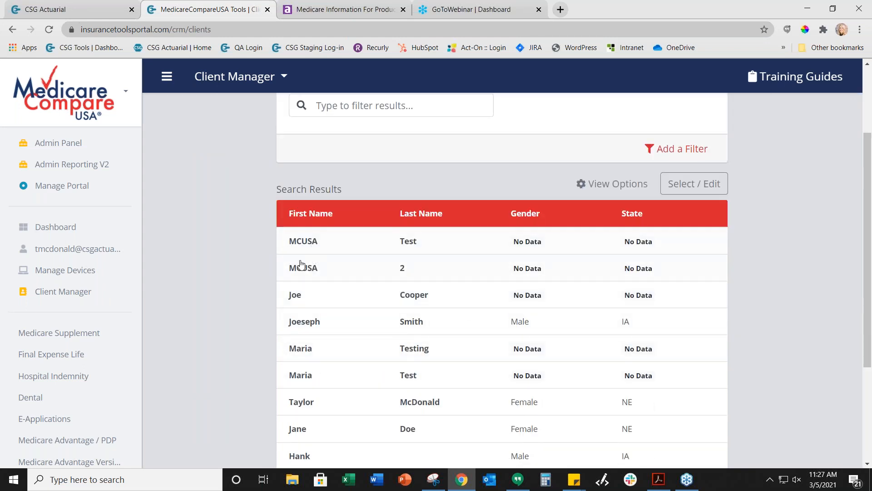
pyautogui.scroll(-1, 595, 309)
pyautogui.scroll(2, 591, 323)
pyautogui.scroll(1, 592, 325)
# Go back to the dashboard from the blank page and reopen the Client Manager
pyautogui.click(388, 219)
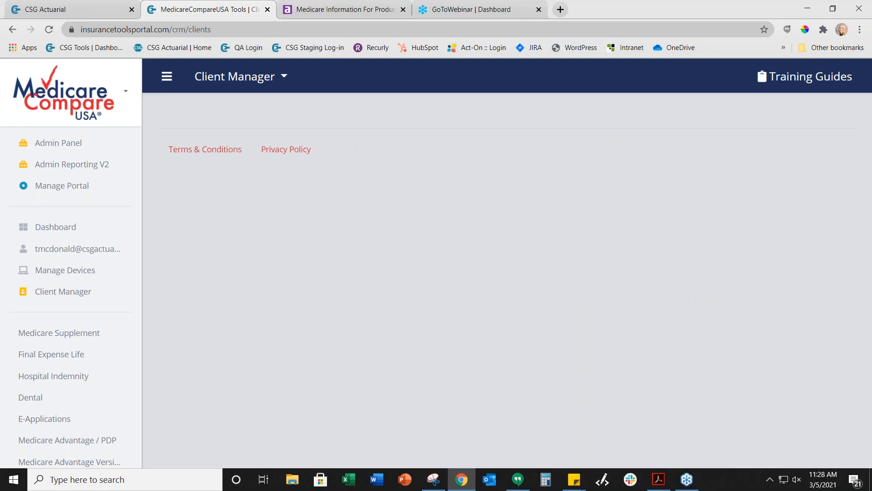
pyautogui.hotkey('alt', 'Left')
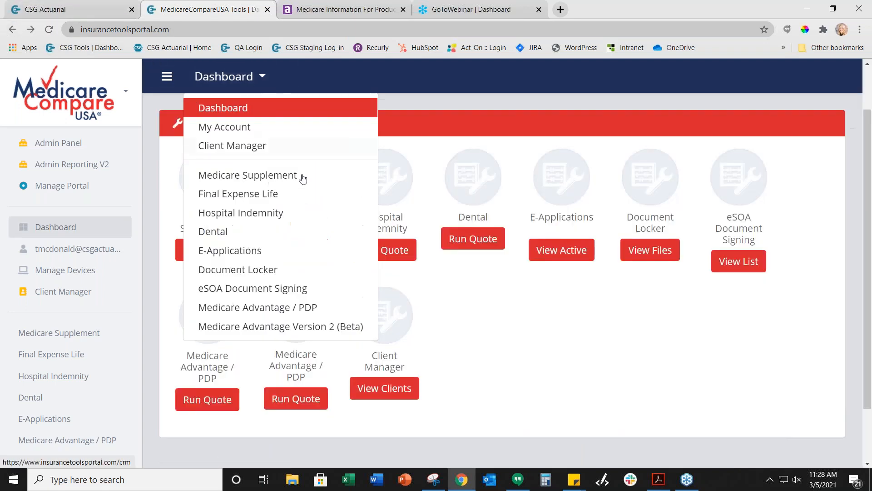
pyautogui.click(361, 390)
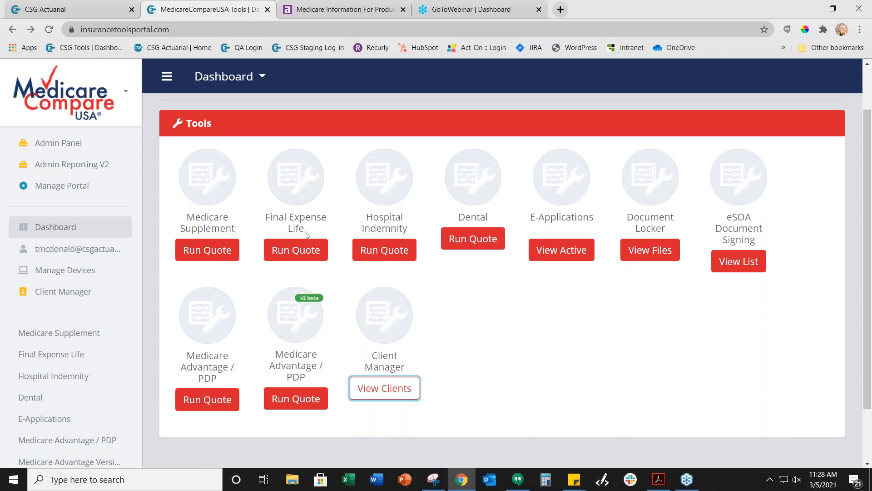
pyautogui.click(392, 389)
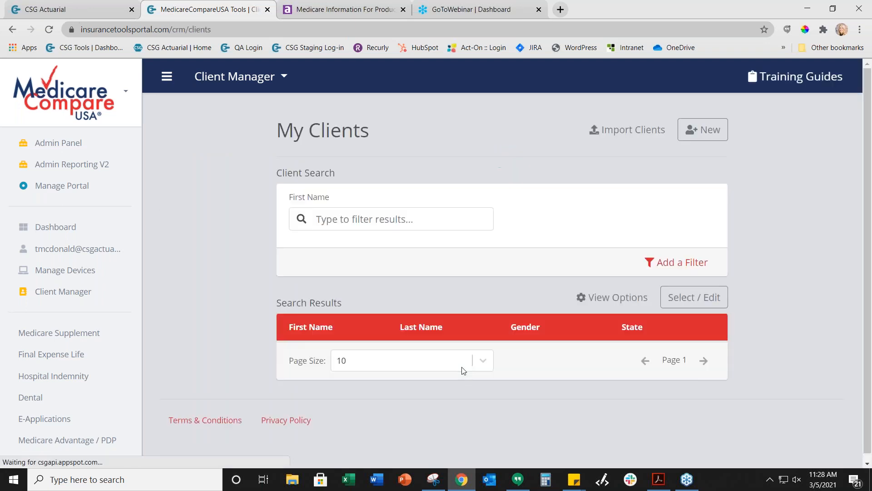
# Add the Zip Code and Tobacco properties to the columns displayed in the client search results
pyautogui.scroll(-1, 454, 284)
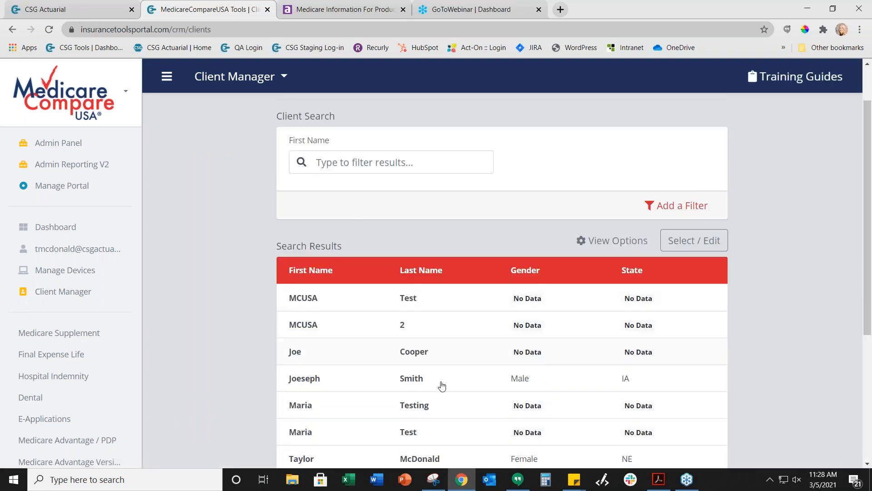
pyautogui.scroll(-2, 438, 380)
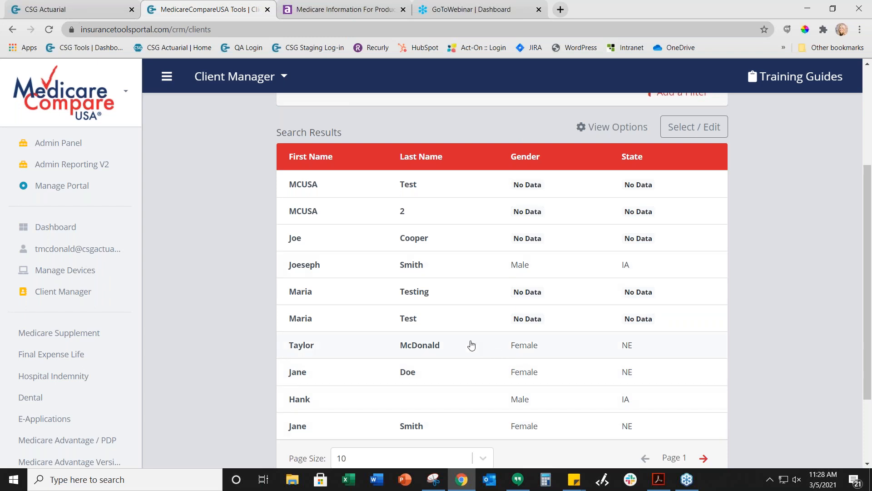
pyautogui.scroll(2, 471, 346)
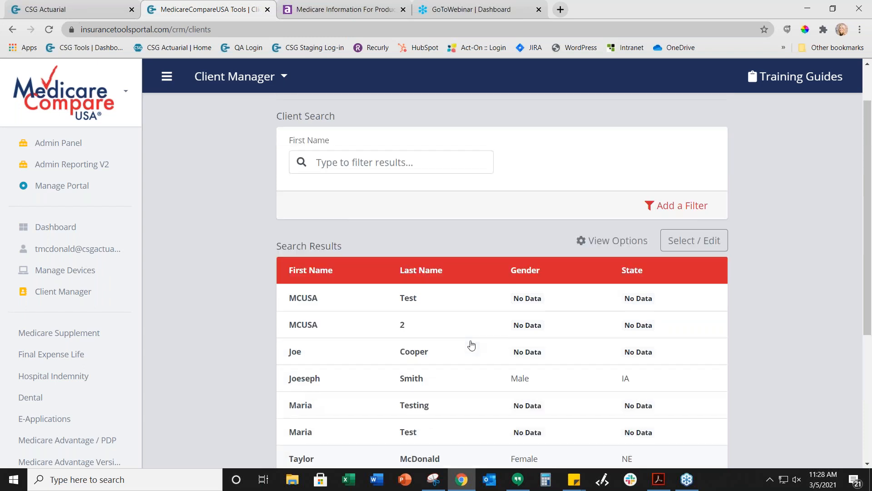
pyautogui.click(617, 243)
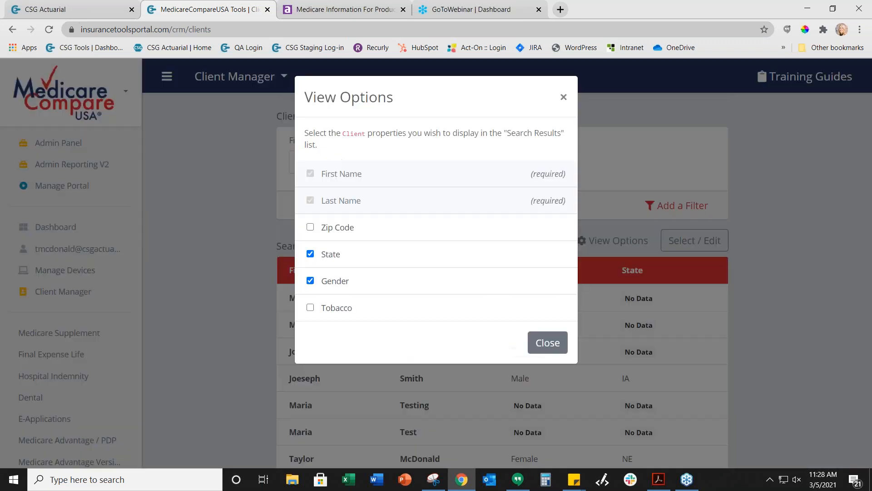
pyautogui.click(353, 232)
pyautogui.click(328, 316)
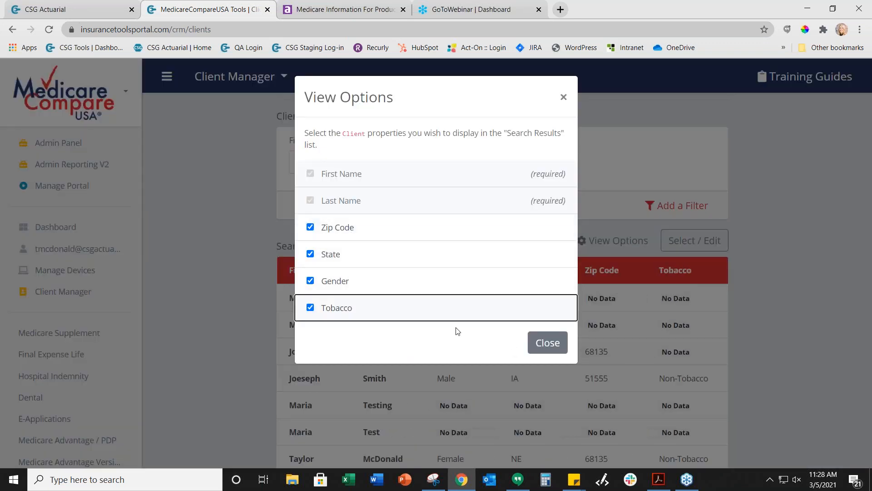
pyautogui.click(537, 346)
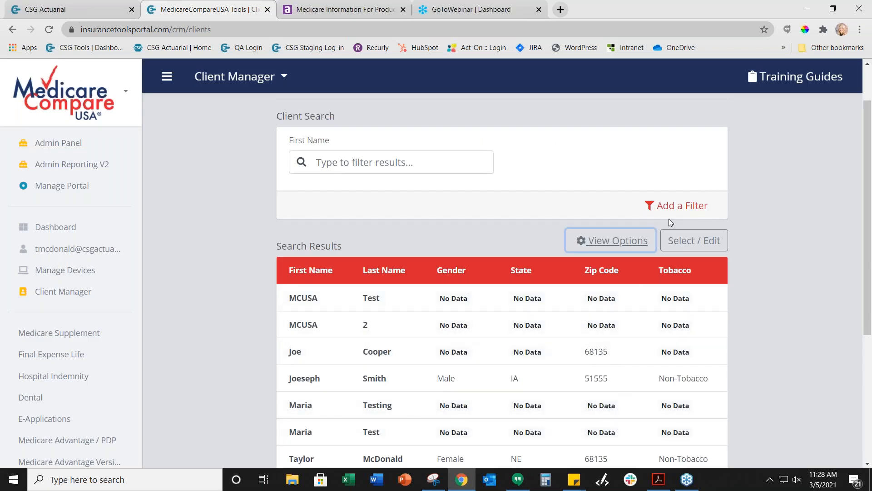
# Add a State filter to the client search and set it to Nebraska
pyautogui.click(681, 204)
pyautogui.click(608, 210)
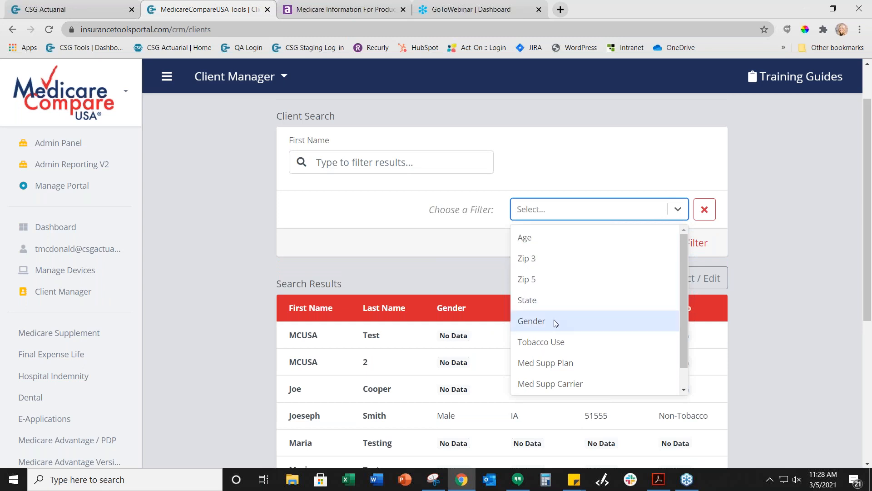
pyautogui.click(543, 304)
pyautogui.click(420, 210)
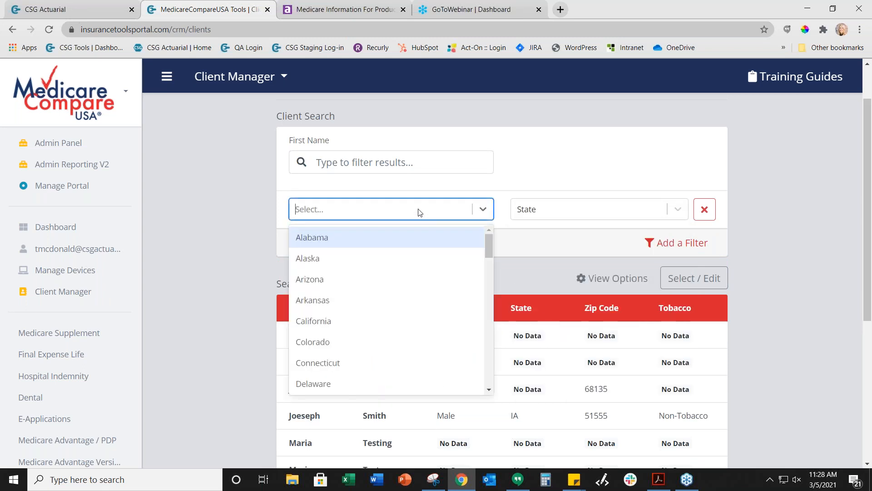
pyautogui.scroll(-2, 414, 341)
pyautogui.scroll(-3, 414, 341)
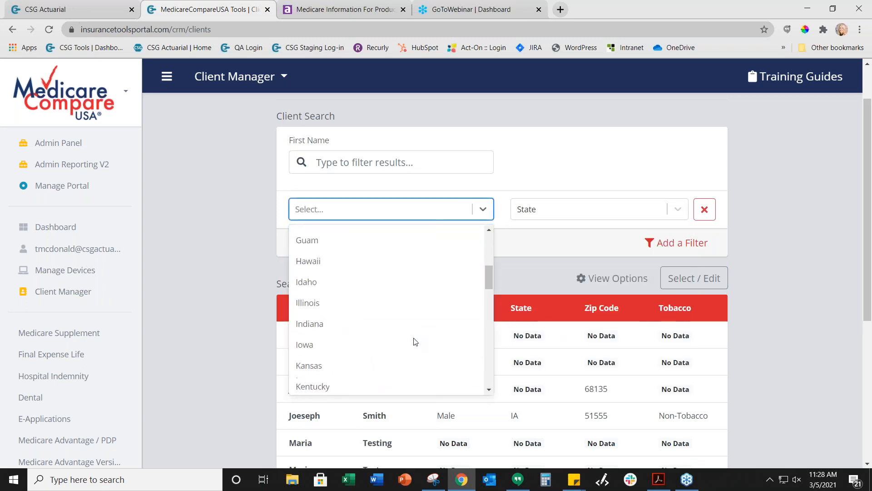
pyautogui.write('nebras')
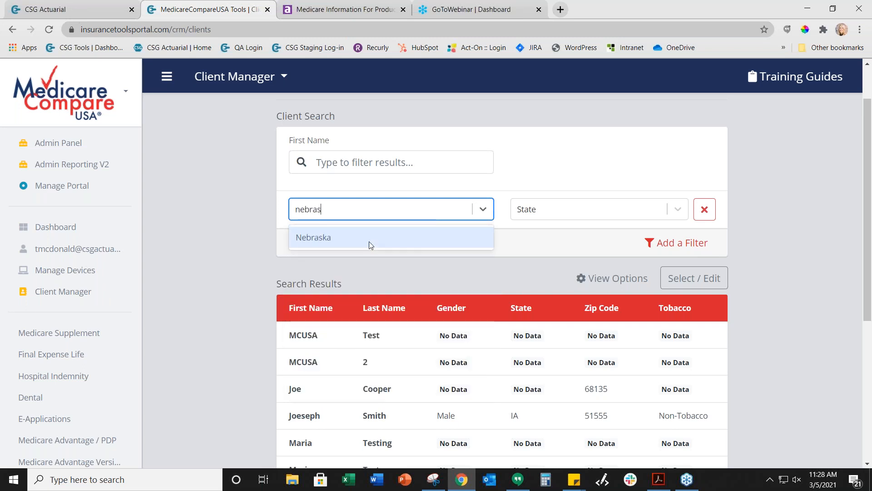
pyautogui.click(370, 245)
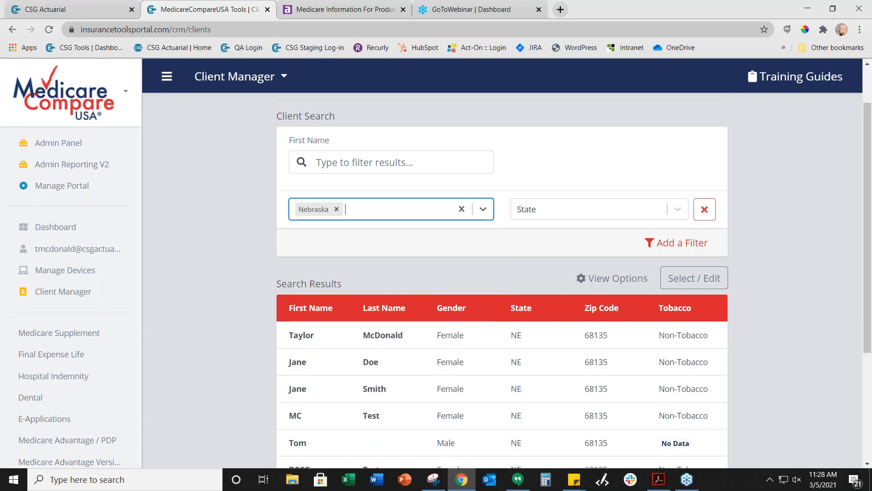
# Look through the filtered Nebraska clients and open the record of the second client listed
pyautogui.scroll(-1, 454, 323)
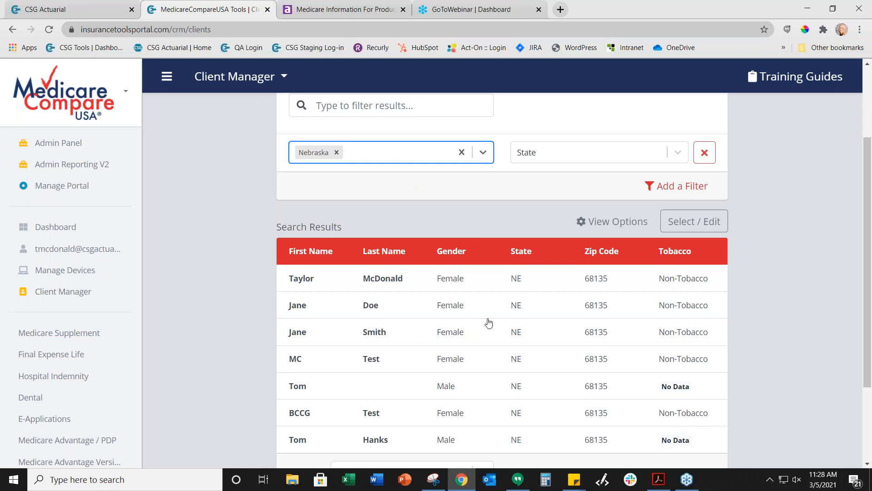
pyautogui.scroll(-1, 504, 272)
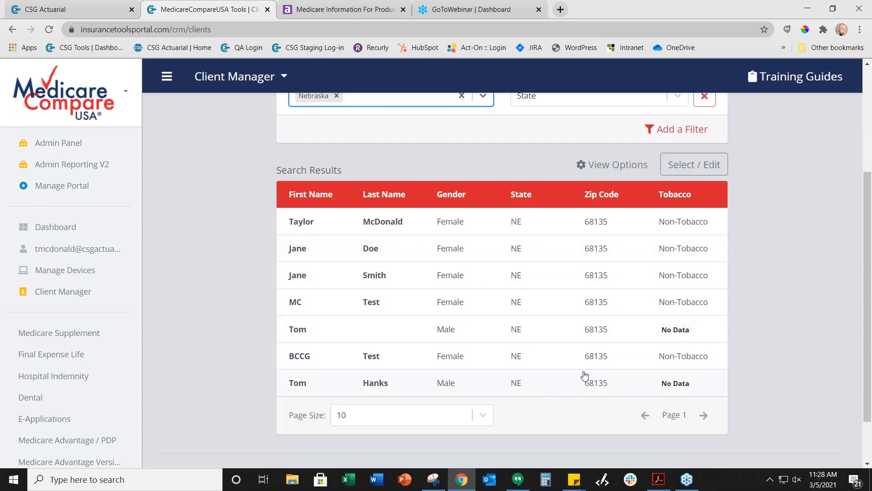
pyautogui.scroll(4, 585, 375)
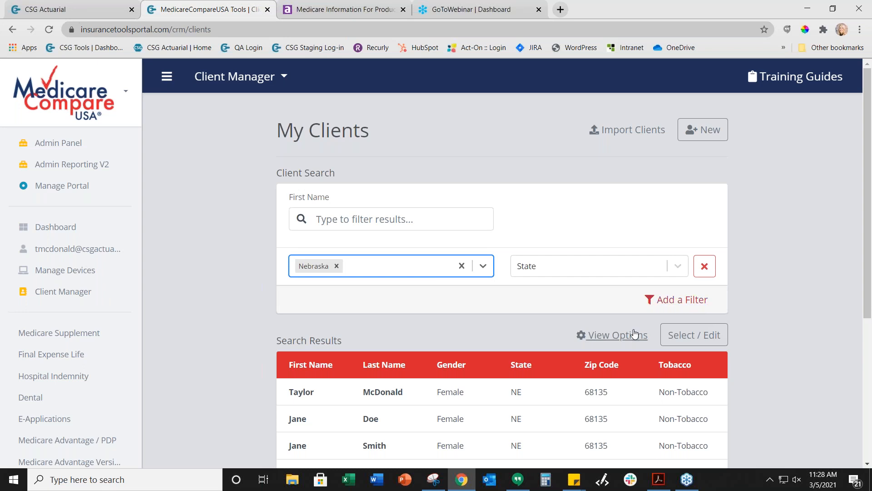
pyautogui.scroll(-1, 635, 336)
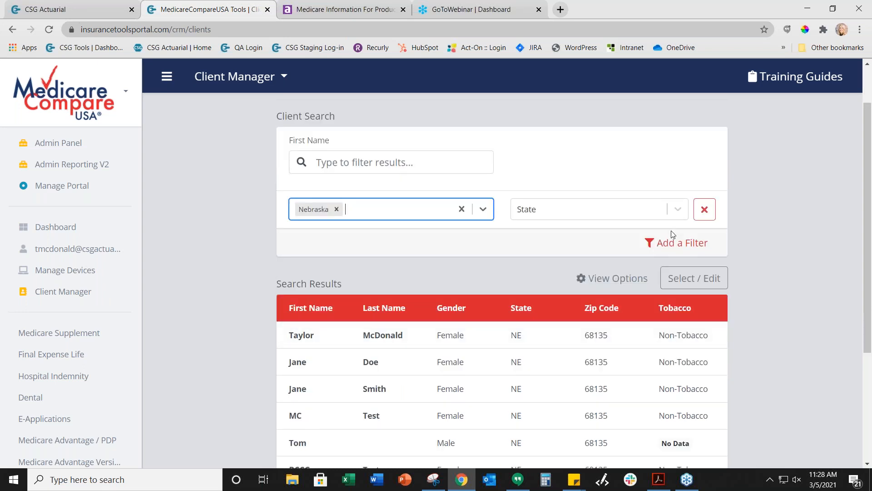
pyautogui.scroll(-1, 534, 331)
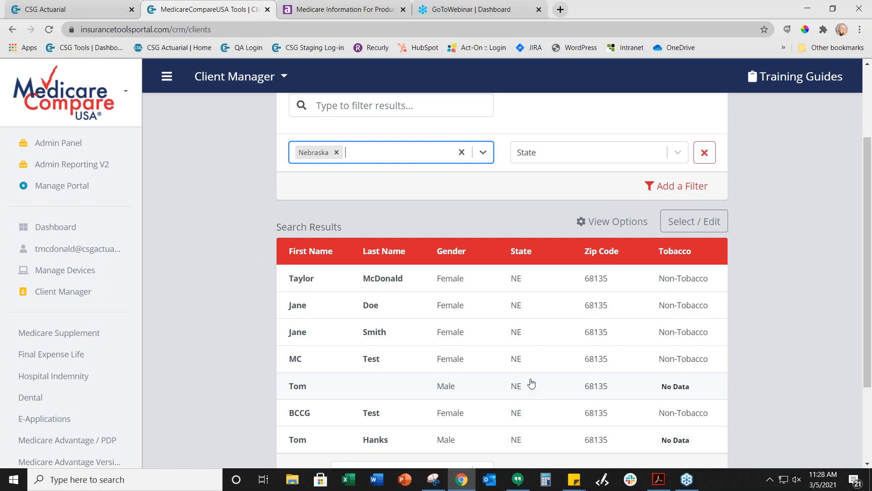
pyautogui.scroll(2, 564, 336)
pyautogui.scroll(-2, 500, 338)
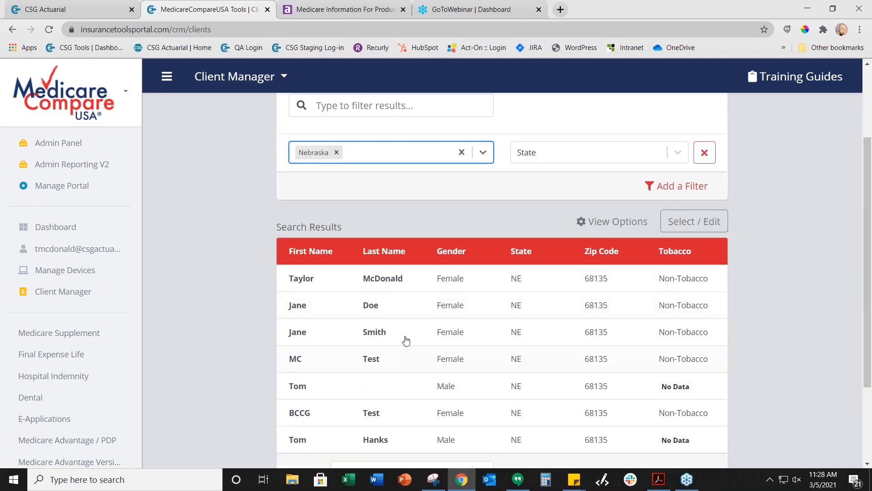
pyautogui.click(299, 305)
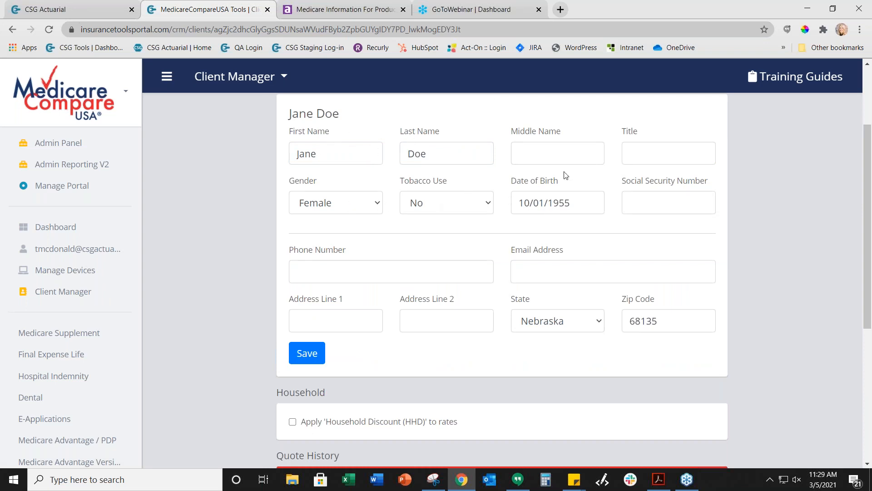
# Review the client's personal and contact fields, the household discount option and the quote history section
pyautogui.click(557, 154)
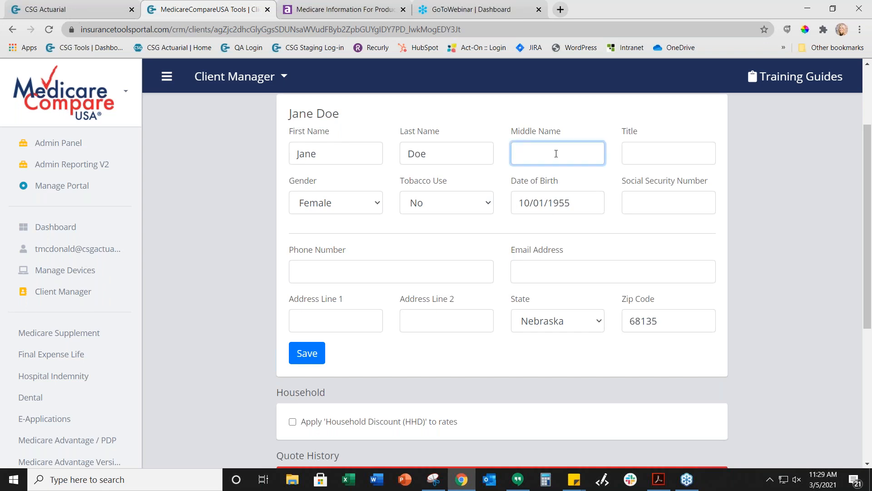
pyautogui.click(396, 265)
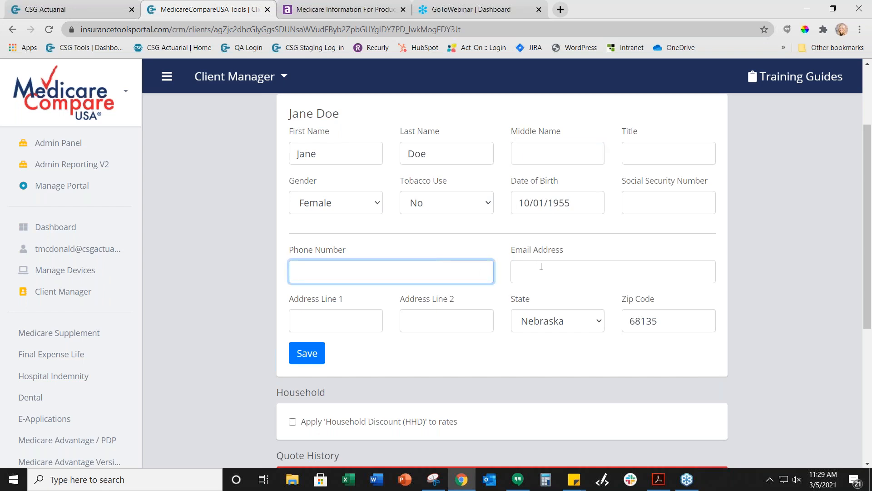
pyautogui.scroll(-3, 353, 334)
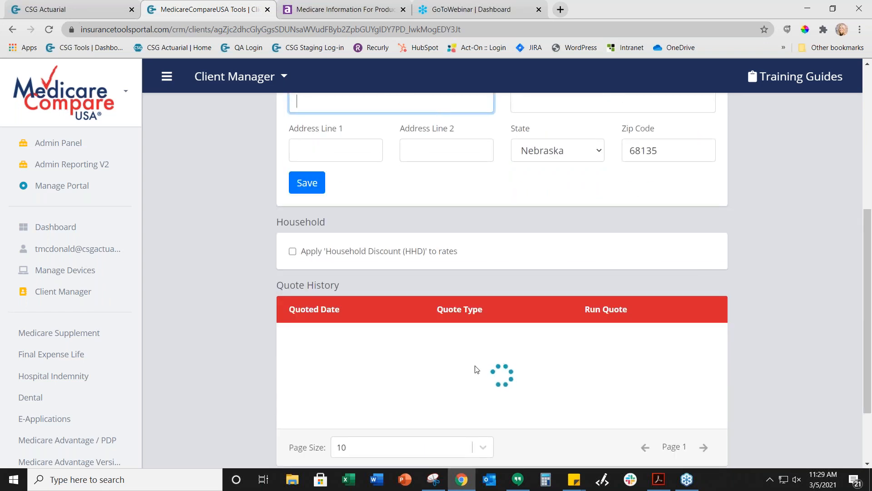
# Launch a new Medicare Supplement quote from the client's record and look over the prefilled quote form
pyautogui.scroll(3, 476, 366)
pyautogui.scroll(2, 476, 362)
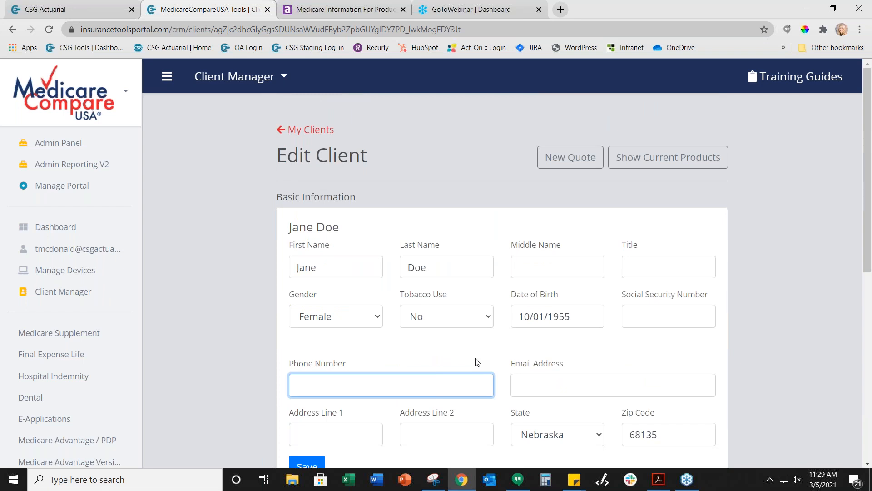
pyautogui.scroll(-3, 477, 362)
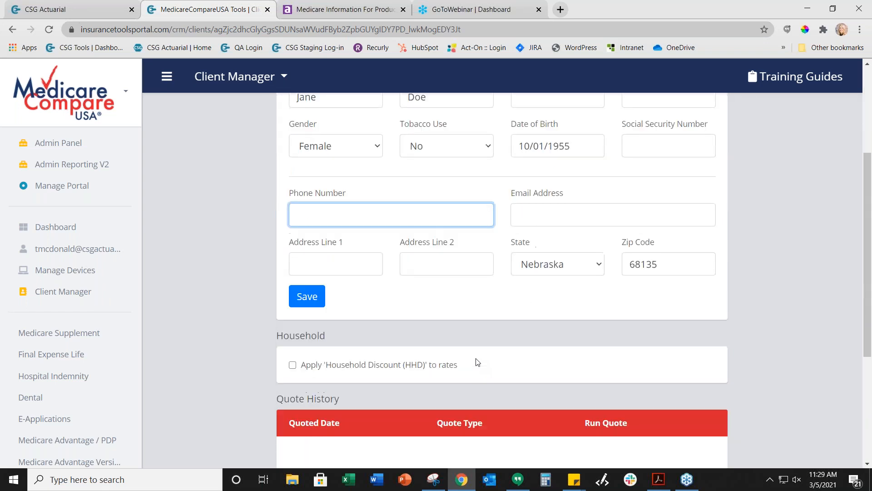
pyautogui.scroll(-1, 477, 362)
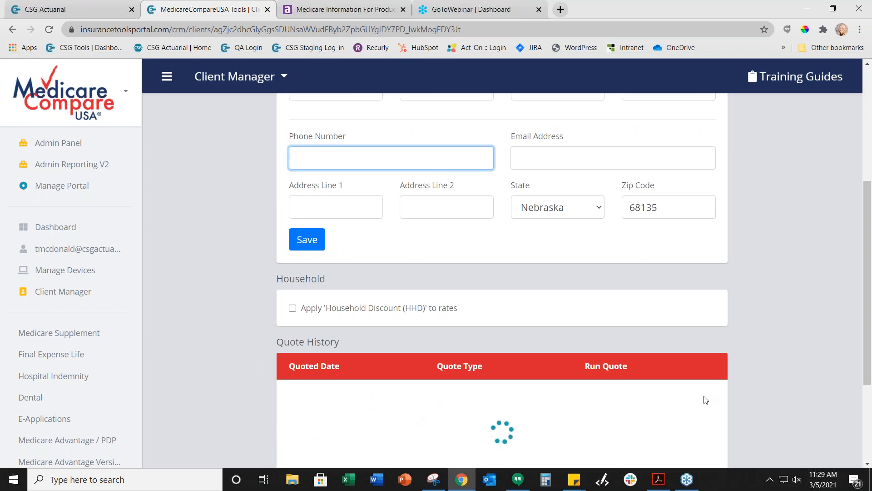
pyautogui.scroll(3, 707, 397)
pyautogui.scroll(1, 706, 396)
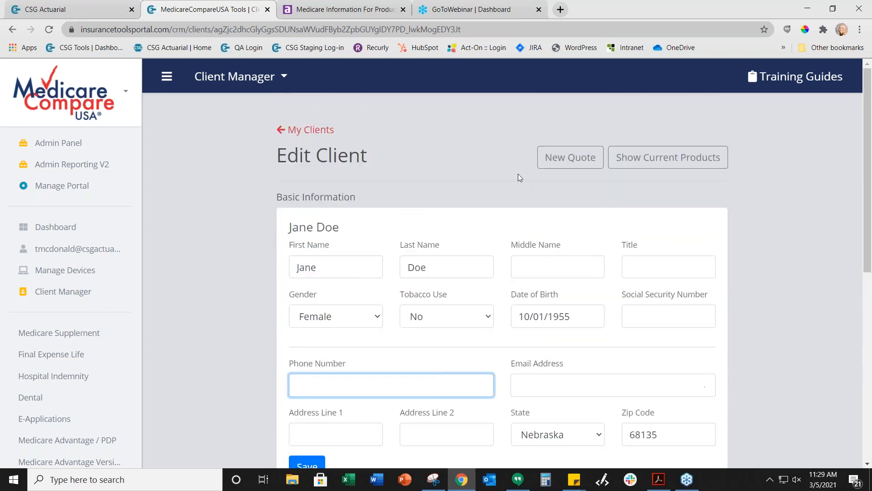
pyautogui.click(564, 160)
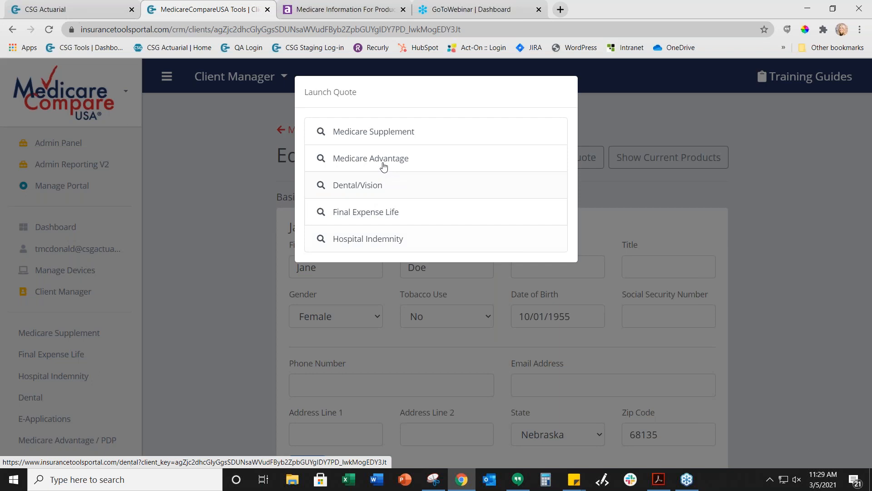
pyautogui.click(387, 139)
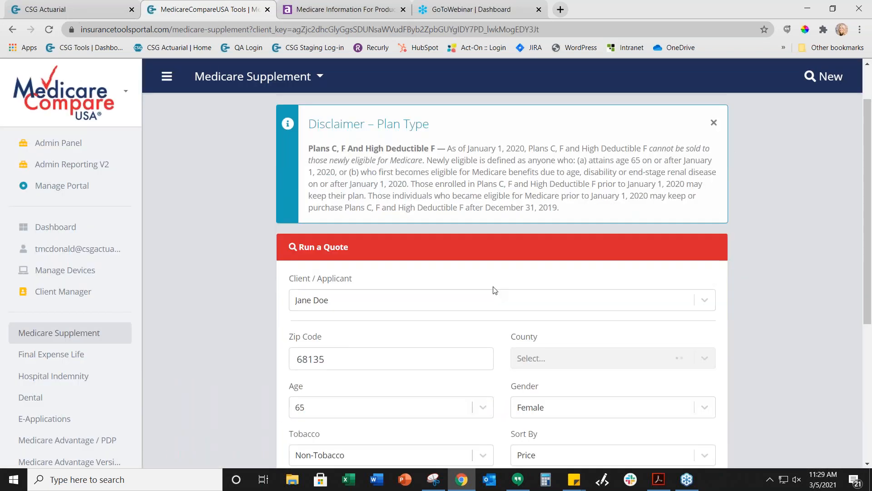
pyautogui.scroll(-4, 345, 300)
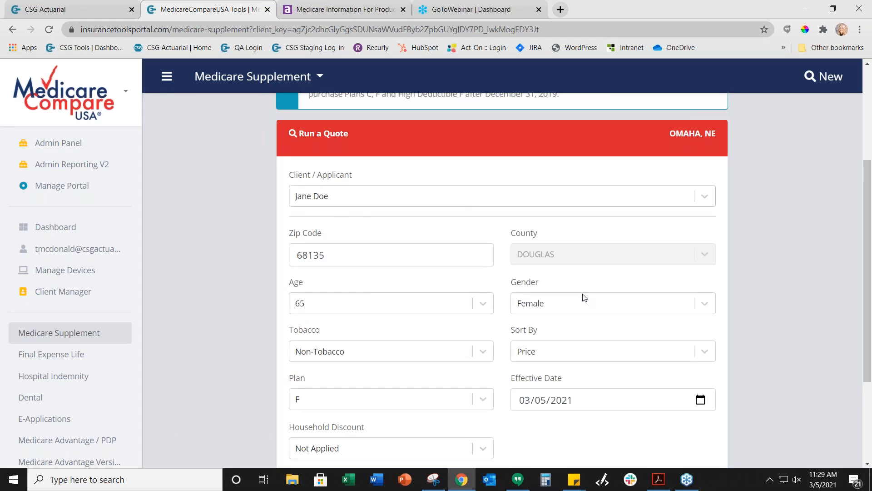
pyautogui.scroll(-3, 482, 389)
pyautogui.scroll(7, 367, 296)
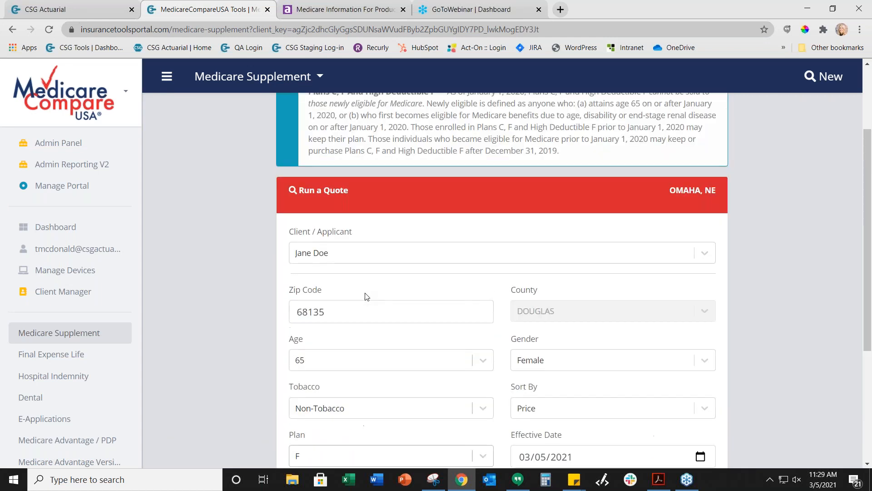
# Return to the Client Manager and open the record of the third client listed
pyautogui.click(290, 76)
pyautogui.click(278, 146)
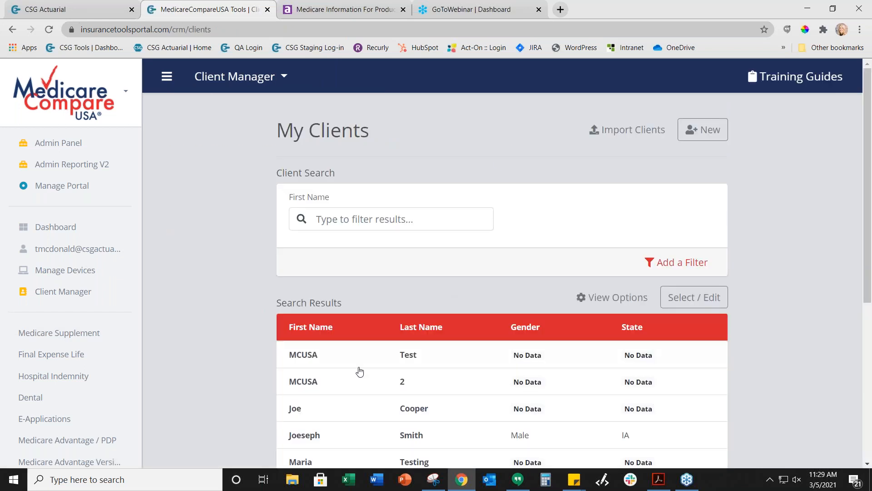
pyautogui.click(294, 409)
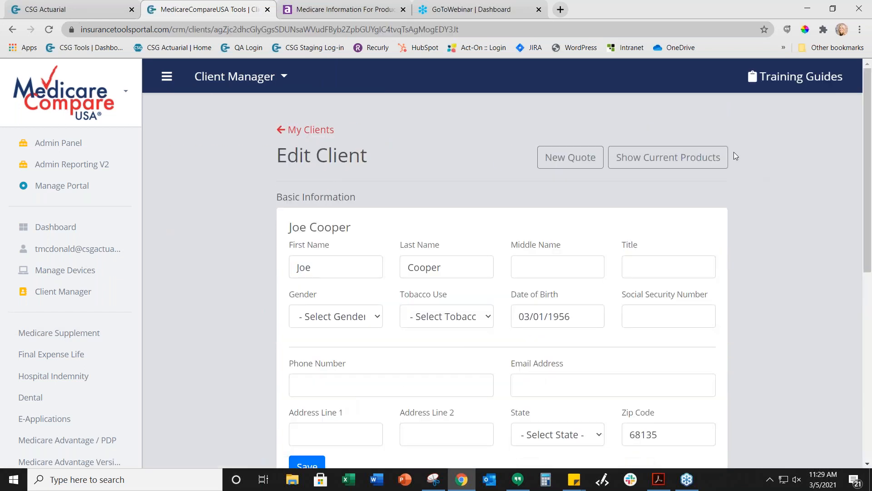
# Record the client's current Medicare Supplement product as plan type F with carrier Aetna and premium 100.00, and save it
pyautogui.click(716, 157)
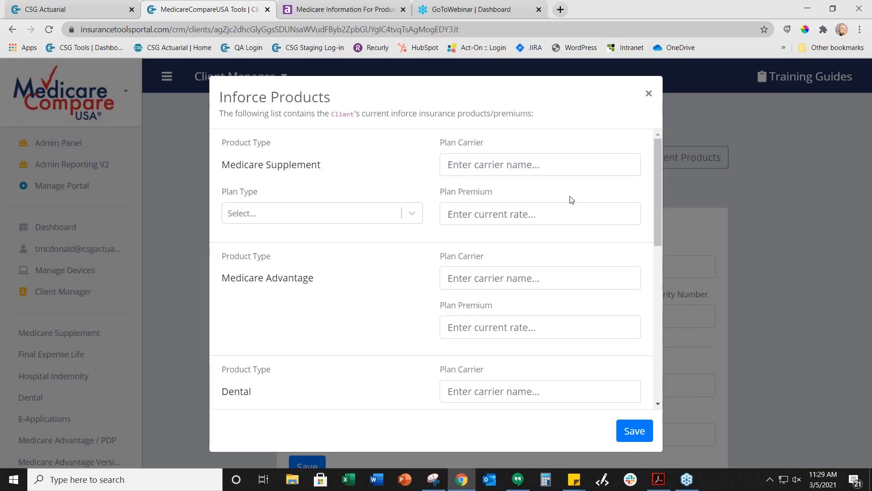
pyautogui.click(335, 211)
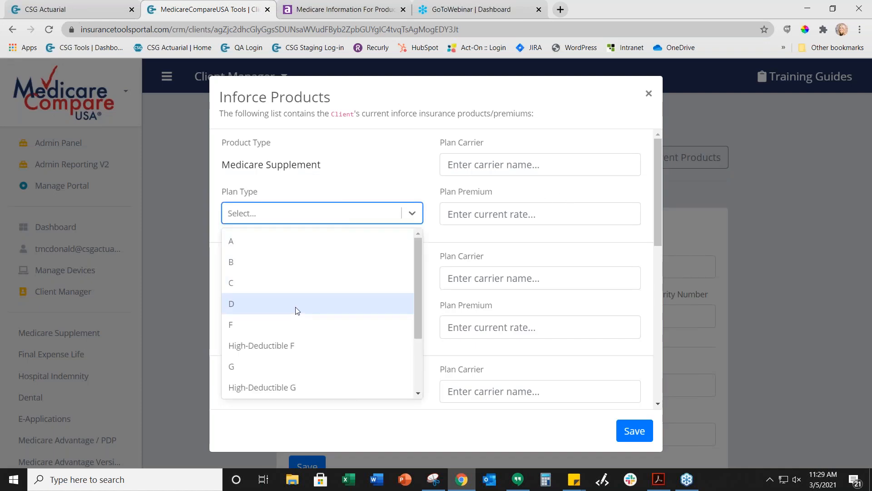
pyautogui.click(293, 324)
pyautogui.click(466, 173)
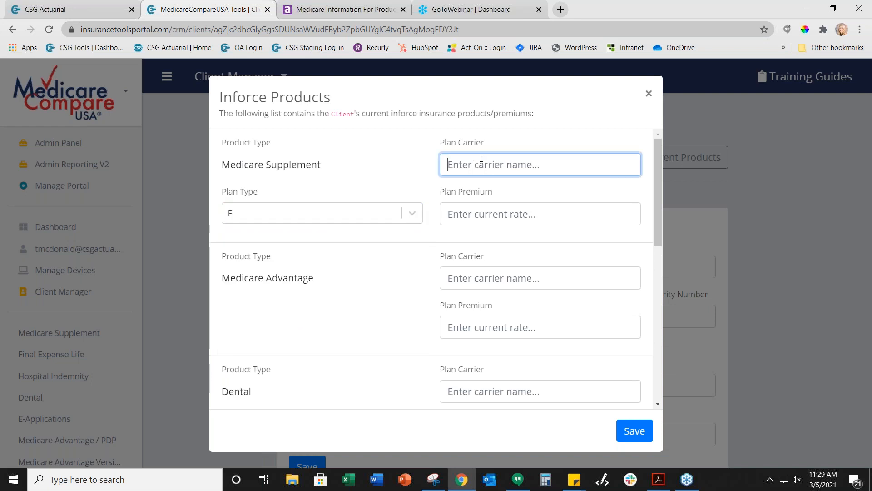
pyautogui.write('Aetna')
pyautogui.click(506, 220)
pyautogui.write('100.00')
pyautogui.click(635, 434)
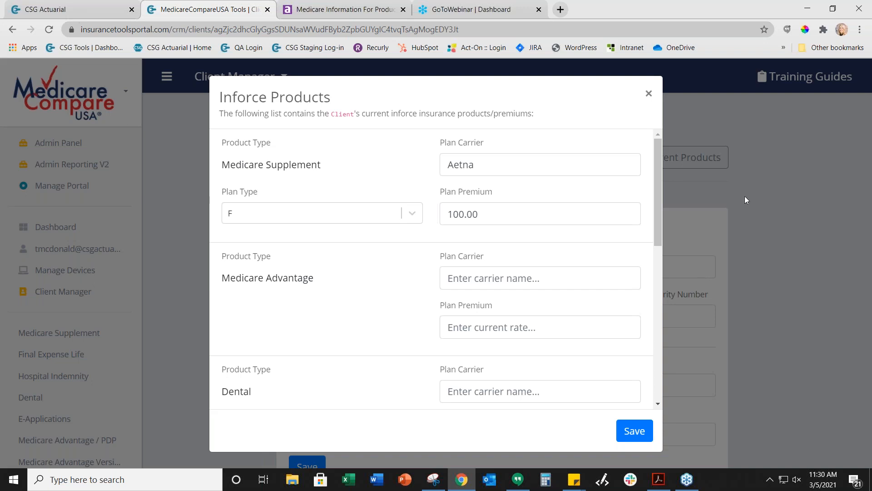
pyautogui.click(649, 93)
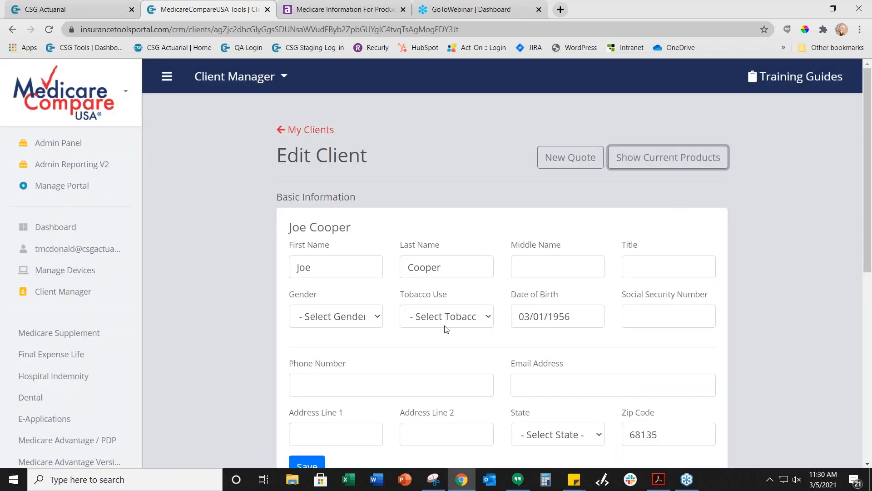
# Go back to the client list and download the Client Import Example from the training guides
pyautogui.scroll(-3, 742, 213)
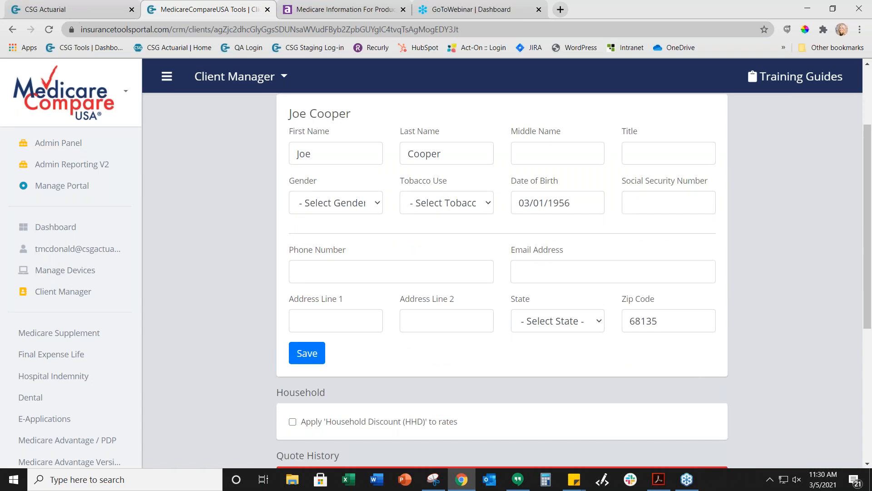
pyautogui.scroll(-1, 434, 189)
pyautogui.scroll(4, 434, 189)
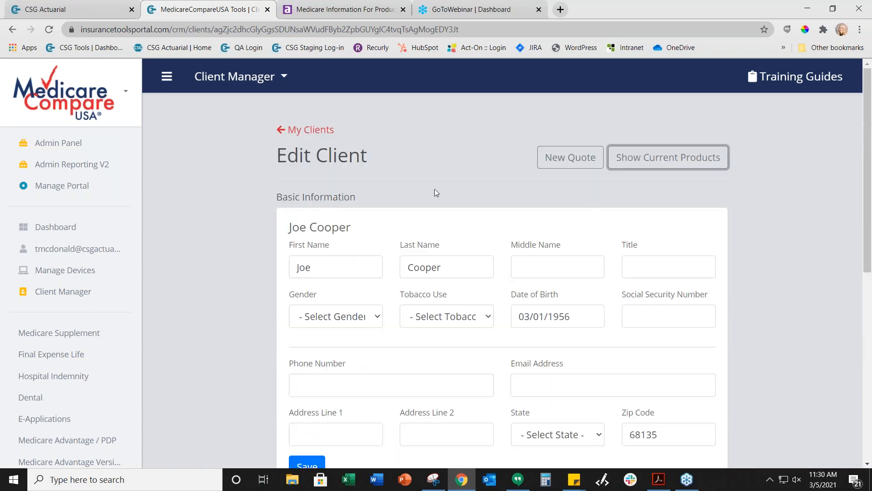
pyautogui.click(304, 130)
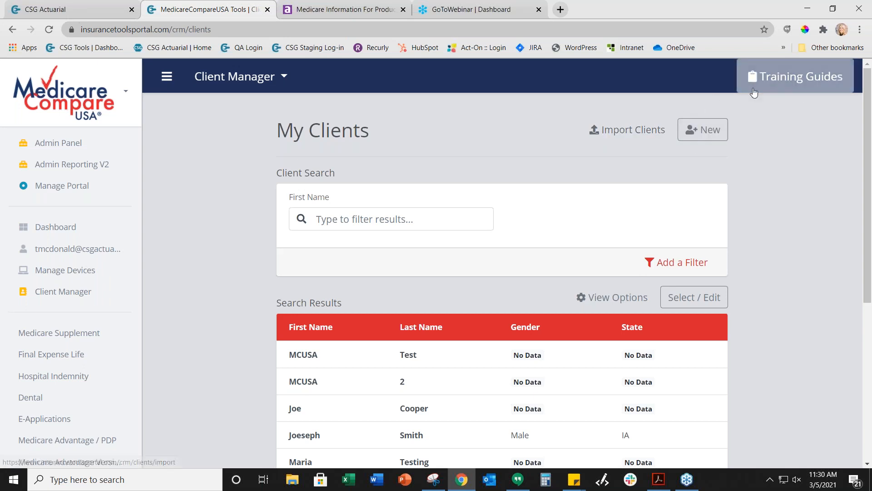
pyautogui.click(775, 76)
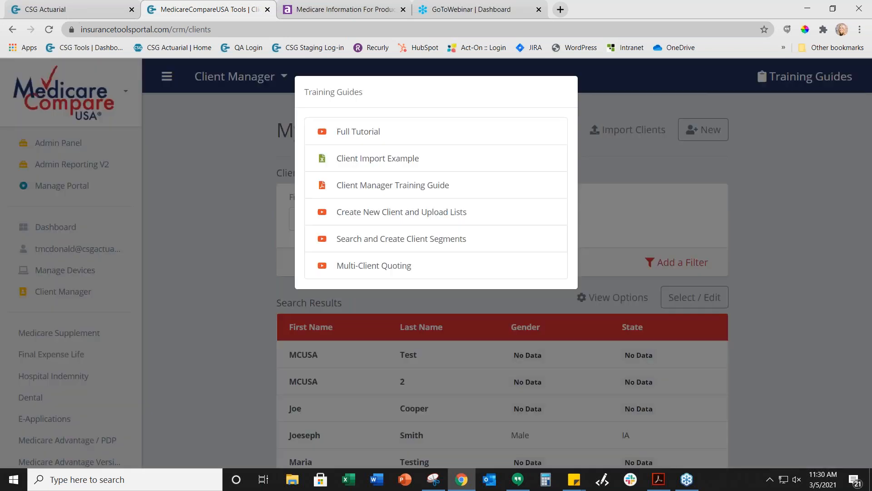
pyautogui.click(362, 158)
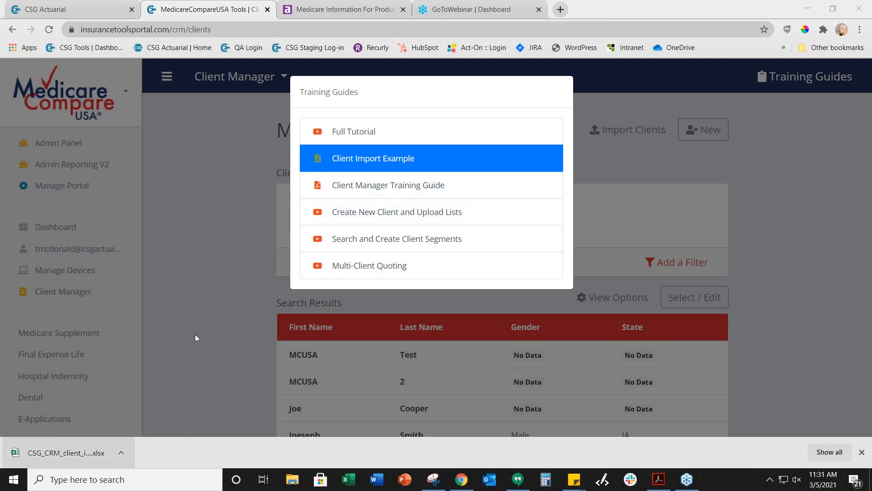
pyautogui.click(221, 210)
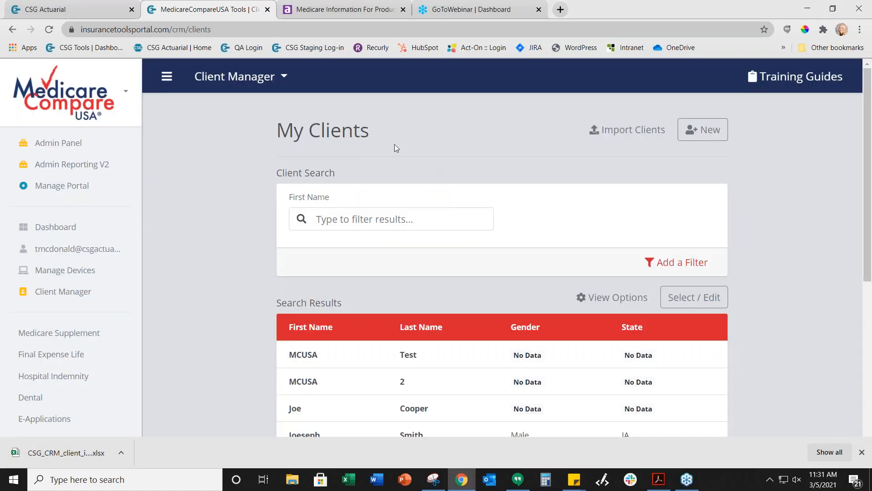
# Open the downloaded import example in Excel, examine its column headers and data formatting requirements, and close the workbook
pyautogui.click(77, 449)
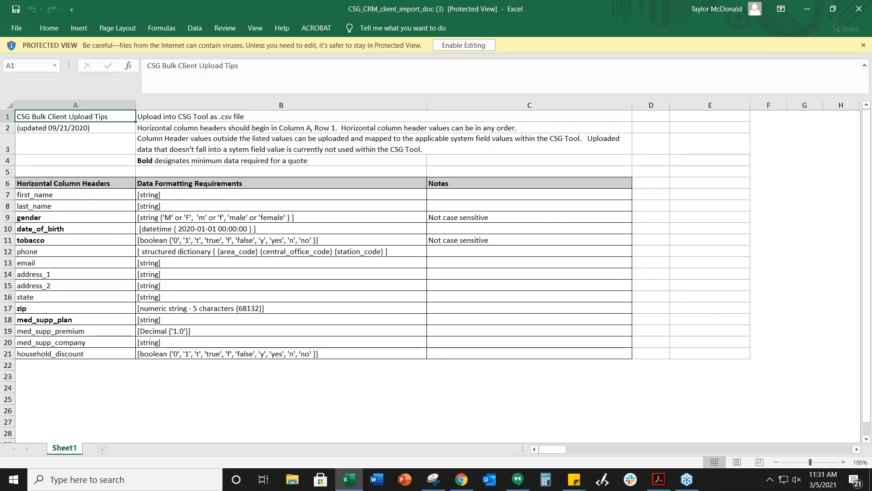
pyautogui.click(108, 198)
pyautogui.moveTo(91, 238); pyautogui.dragTo(78, 353)
pyautogui.moveTo(291, 197); pyautogui.dragTo(300, 357)
pyautogui.click(296, 410)
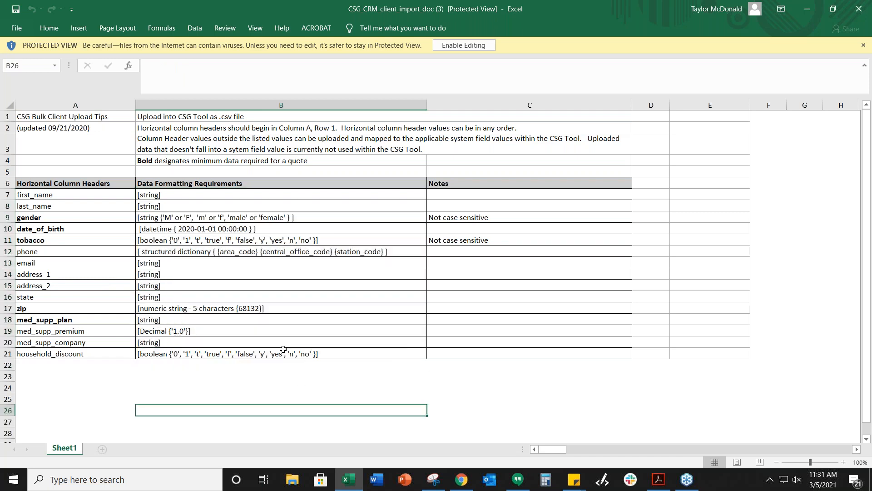
pyautogui.doubleClick(538, 21)
pyautogui.click(818, 63)
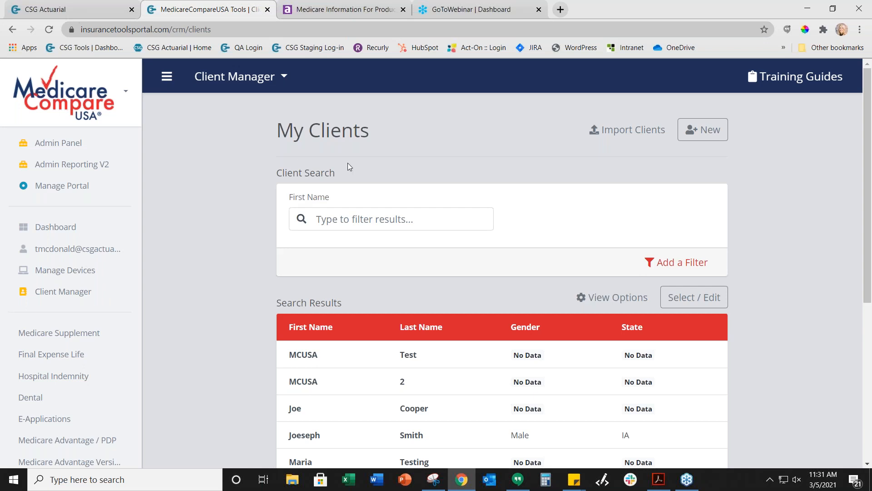
# Return to the portal dashboard and open the eSOA Document Signing list
pyautogui.click(266, 77)
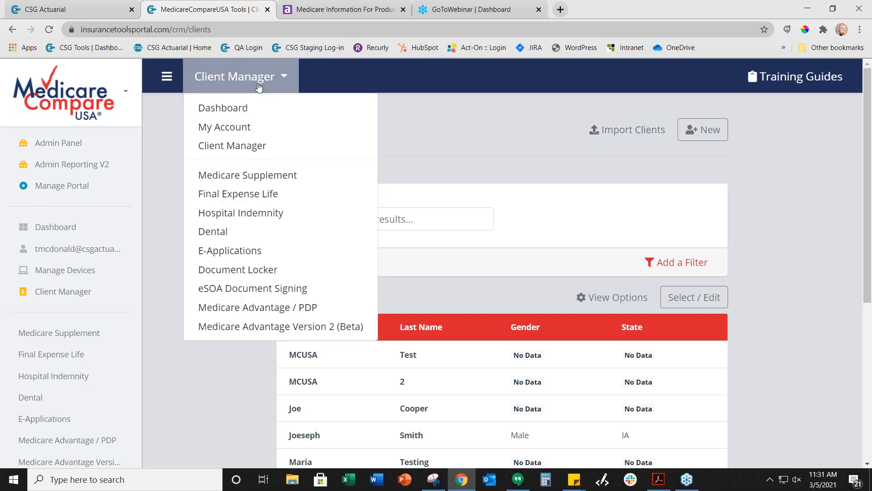
pyautogui.click(258, 112)
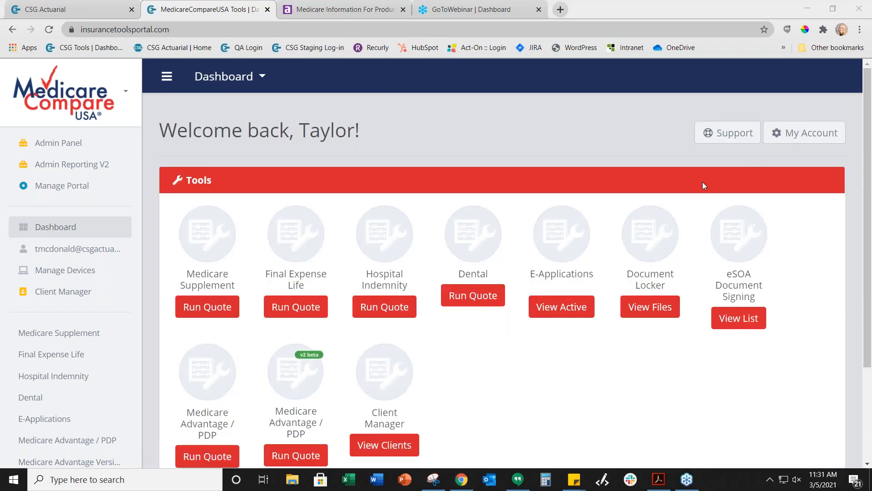
pyautogui.click(734, 324)
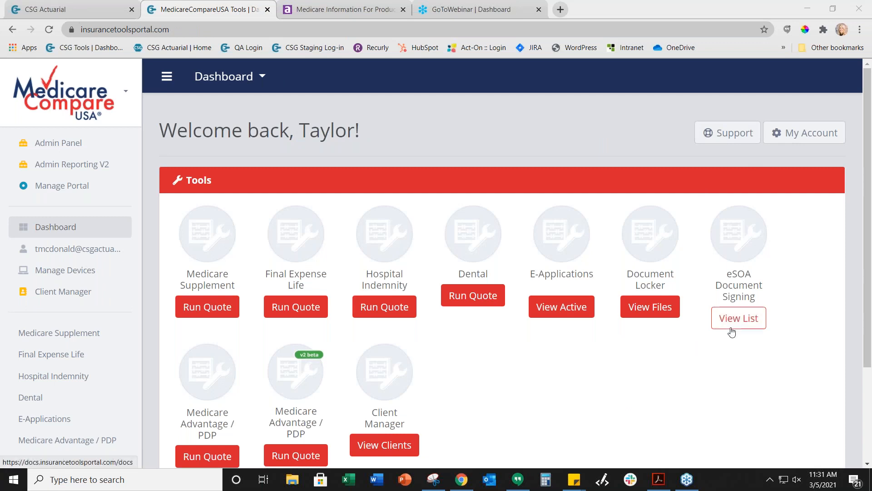
pyautogui.click(744, 323)
pyautogui.click(743, 322)
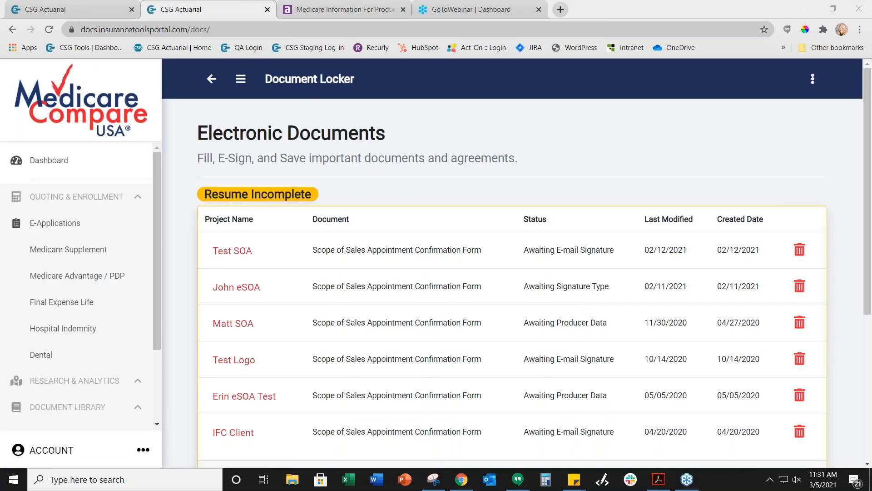
# Look through the incomplete electronic documents and start a new Scope of Sales Appointment Confirmation Form
pyautogui.scroll(-5, 369, 271)
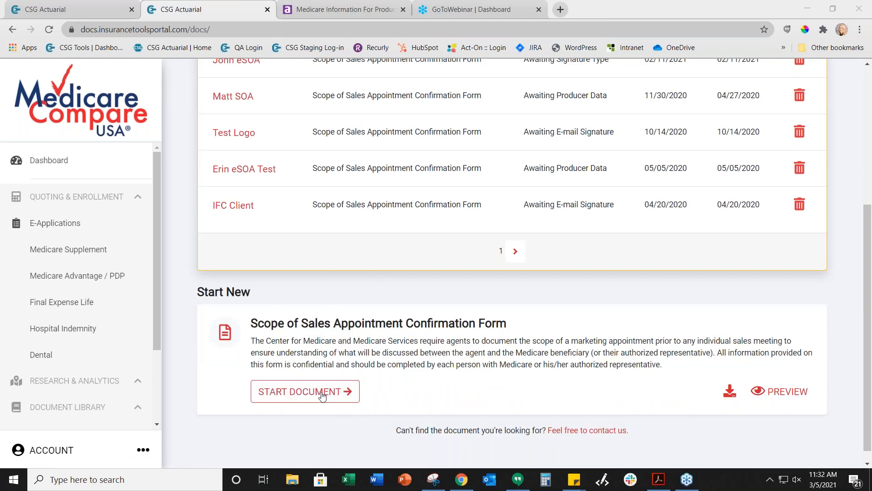
pyautogui.scroll(4, 444, 341)
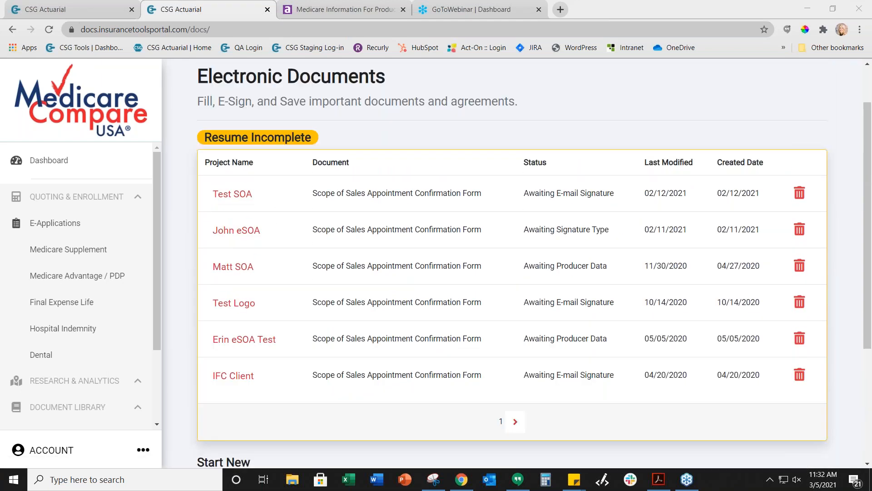
pyautogui.scroll(-3, 452, 278)
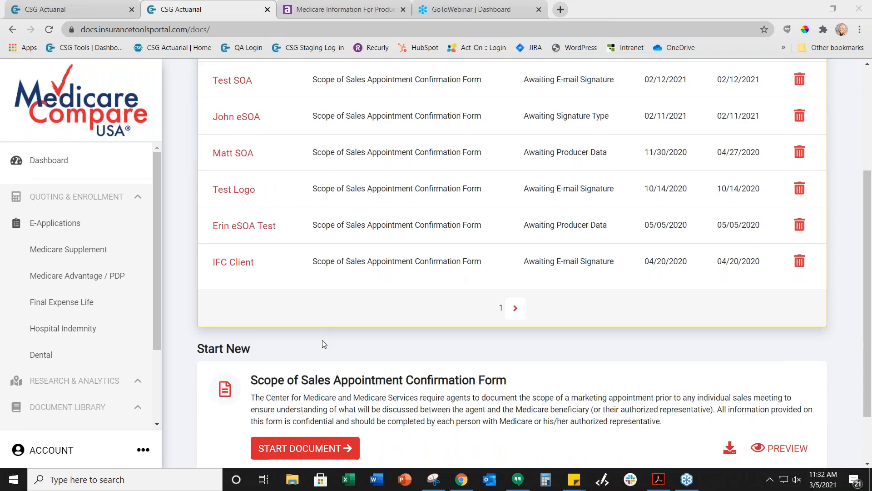
pyautogui.scroll(-2, 324, 343)
pyautogui.click(324, 383)
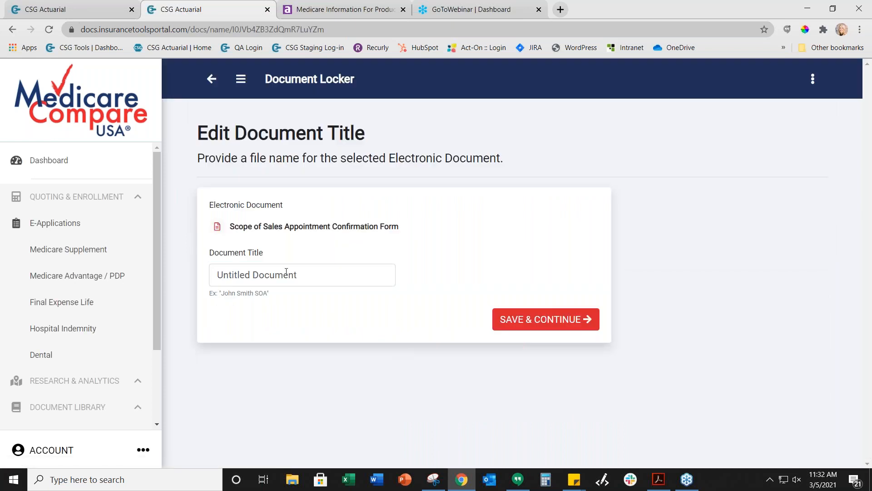
# Title the new document MCUSA, save it and continue to the consent page
pyautogui.click(286, 275)
pyautogui.write('MCUSAent')
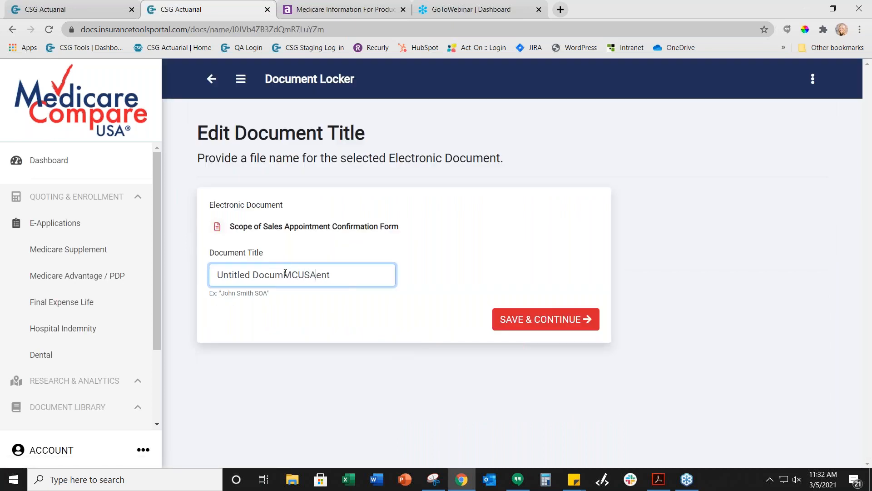
pyautogui.moveTo(353, 273); pyautogui.dragTo(190, 240)
pyautogui.write('MCUSA')
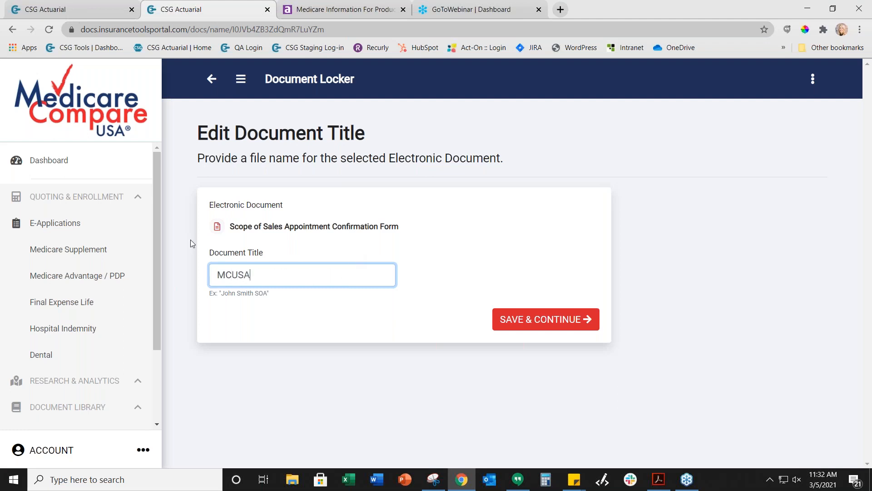
pyautogui.click(531, 320)
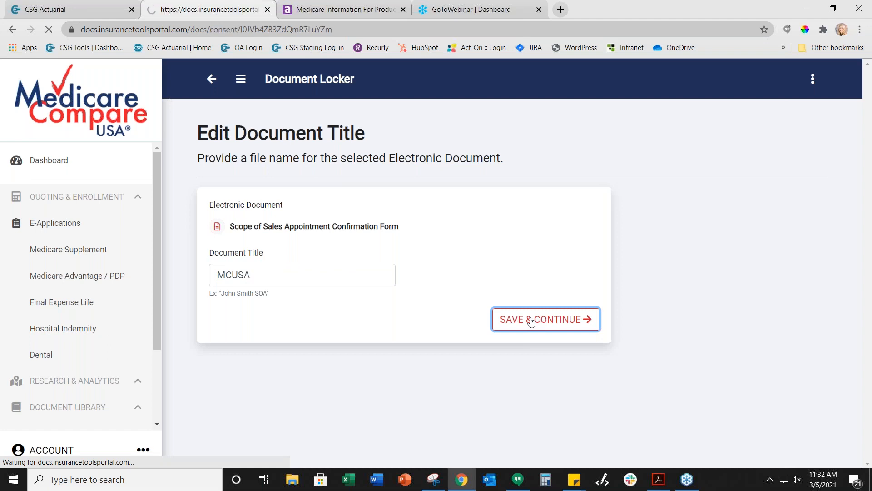
# Read through the Terms and Conditions and Electronic Signature Consent, agree to them and continue to the signature options
pyautogui.scroll(-15, 532, 322)
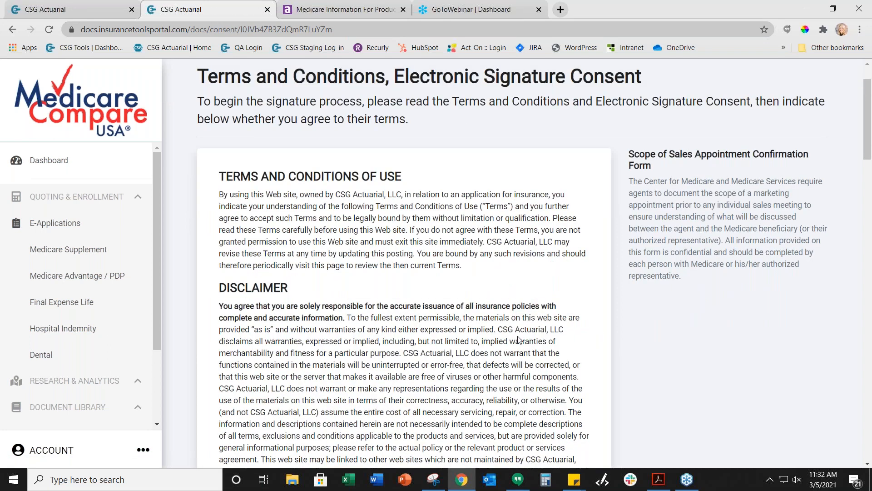
pyautogui.scroll(-15, 528, 380)
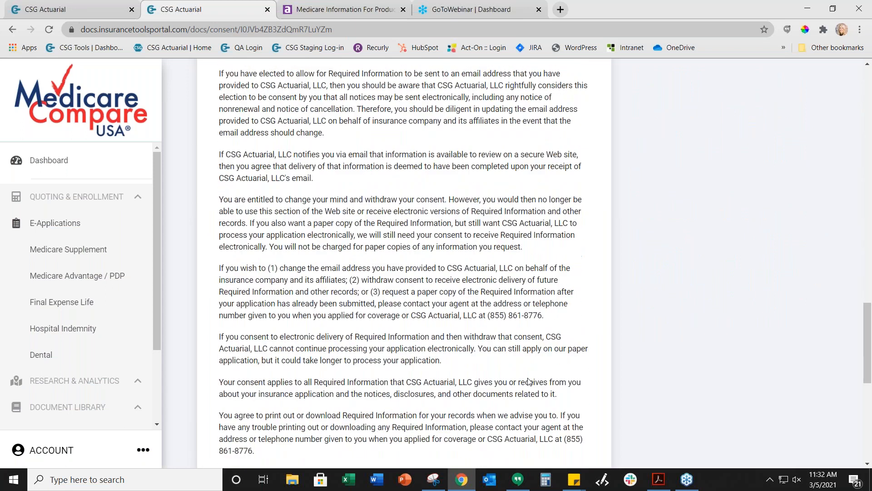
pyautogui.click(222, 361)
pyautogui.click(563, 398)
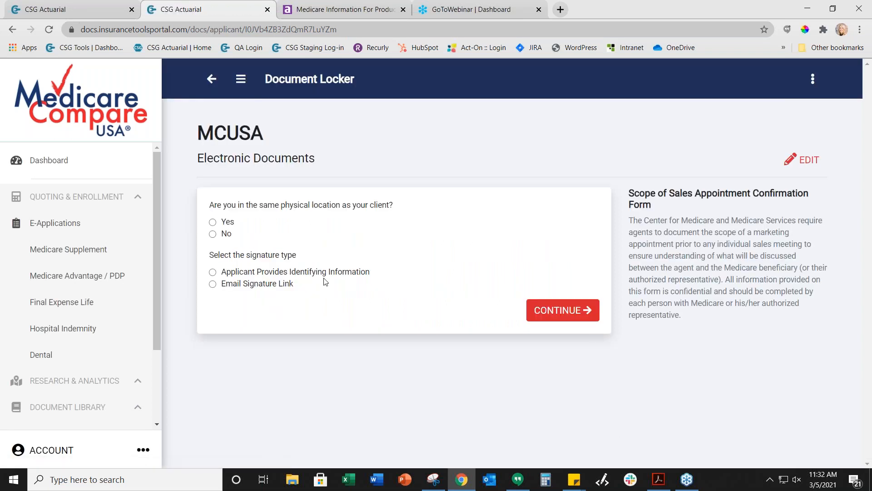
# Answer Yes to being in the client's physical location, choose Applicant Provides Identifying Information as signature type, and continue
pyautogui.click(212, 222)
pyautogui.click(212, 273)
pyautogui.click(551, 314)
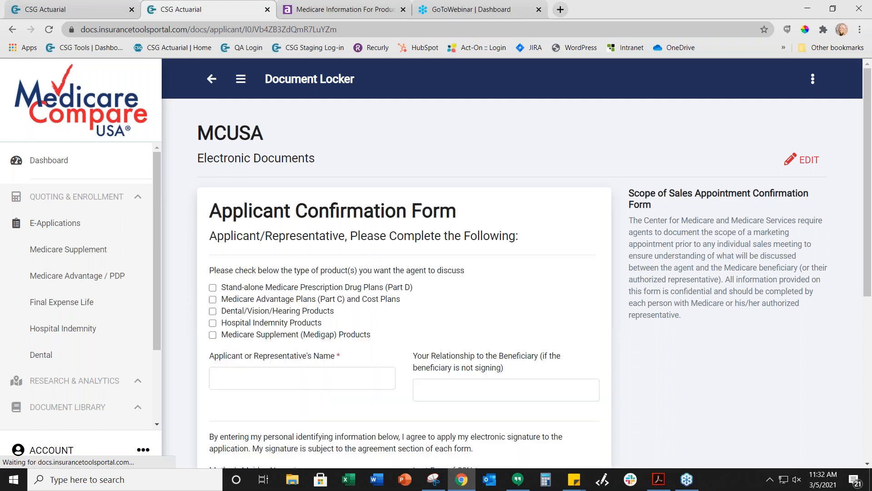
# Look through the Applicant Confirmation Form's product choices, identifying-information fields and e-signature section, and try to sign and continue
pyautogui.scroll(-2, 376, 343)
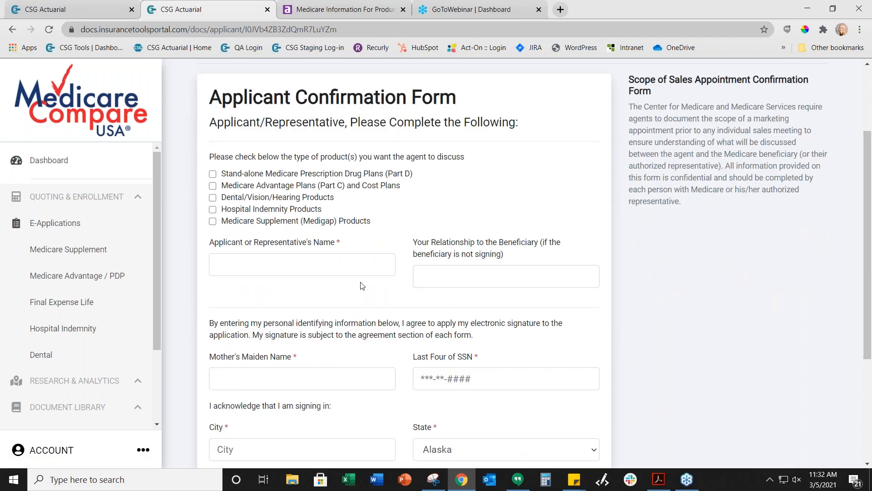
pyautogui.scroll(-4, 361, 285)
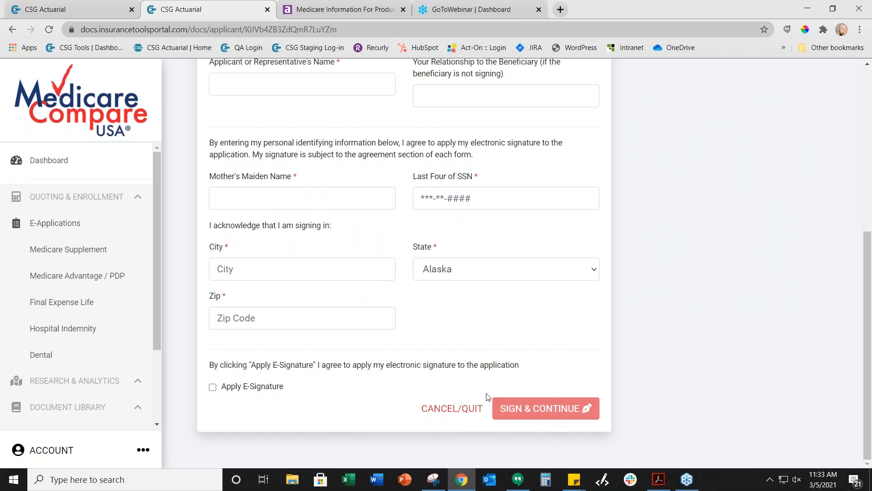
pyautogui.click(567, 414)
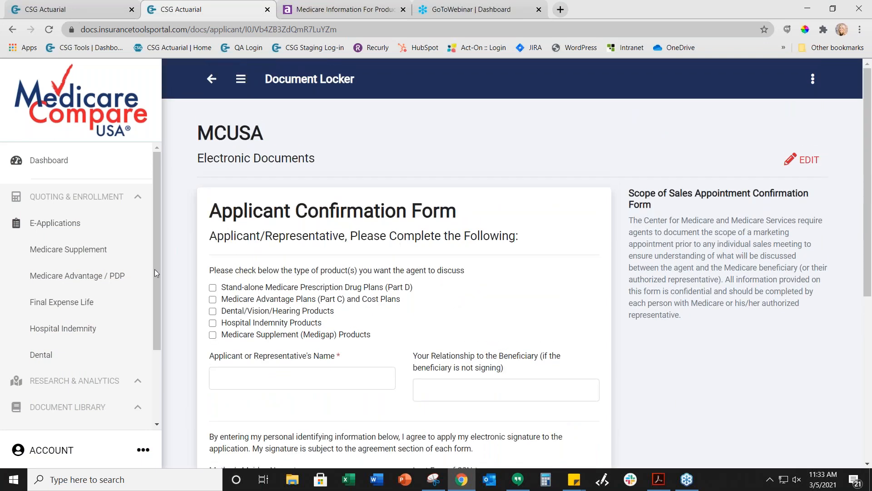
# Open the Document Locker, look through the folders and files in My Locker, and return to the dashboard
pyautogui.scroll(-3, 92, 350)
pyautogui.click(88, 337)
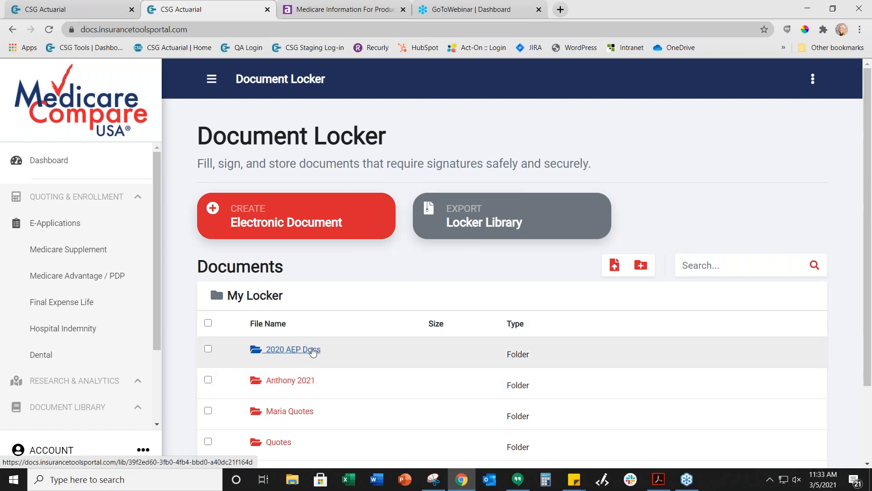
pyautogui.scroll(-2, 318, 347)
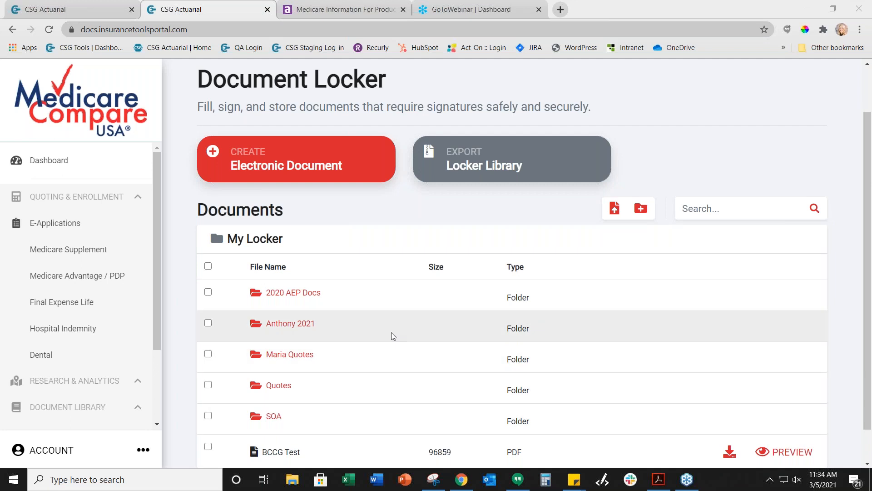
pyautogui.click(59, 159)
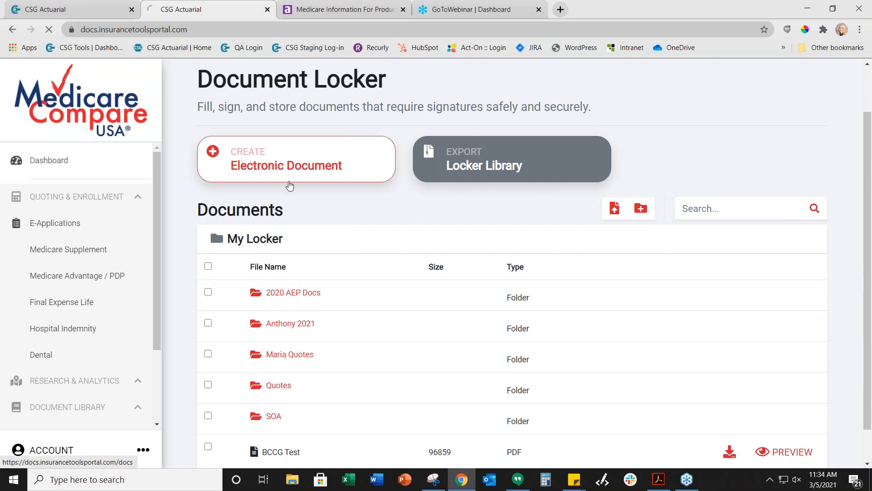